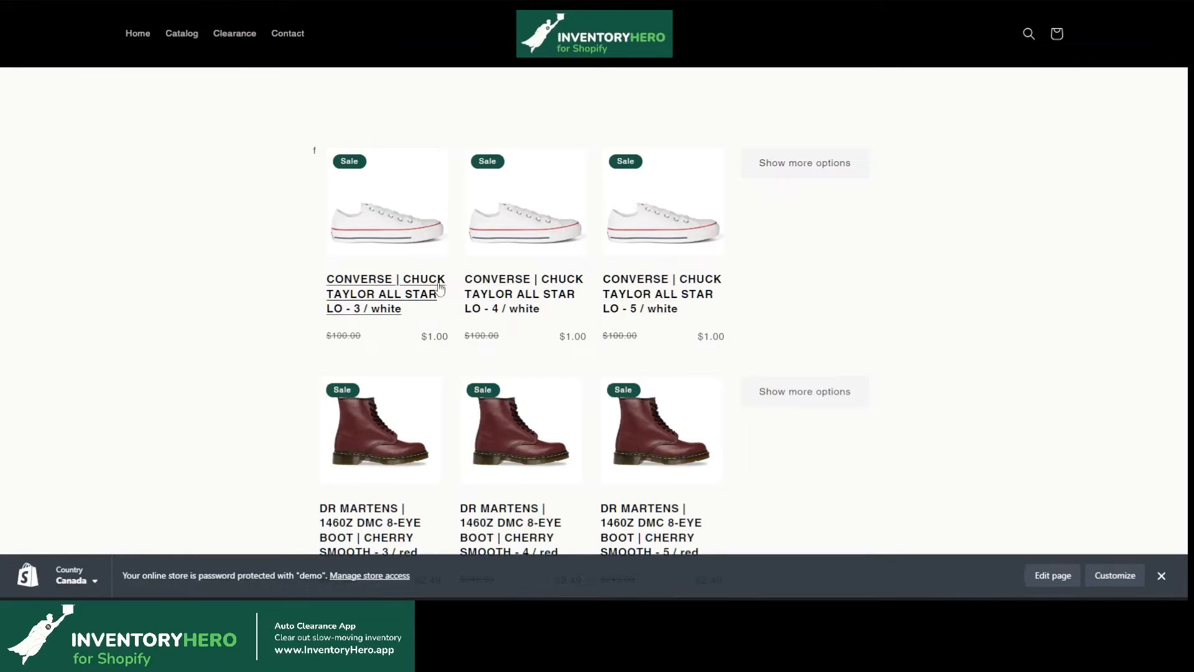
Step: Examine the storefront clearance page, its separately listed shoe variants, the additional-options control and the Clearance navigation link
mouse_move(439, 272)
mouse_down()
mouse_move(297, 279)
mouse_move(370, 250)
mouse_up()
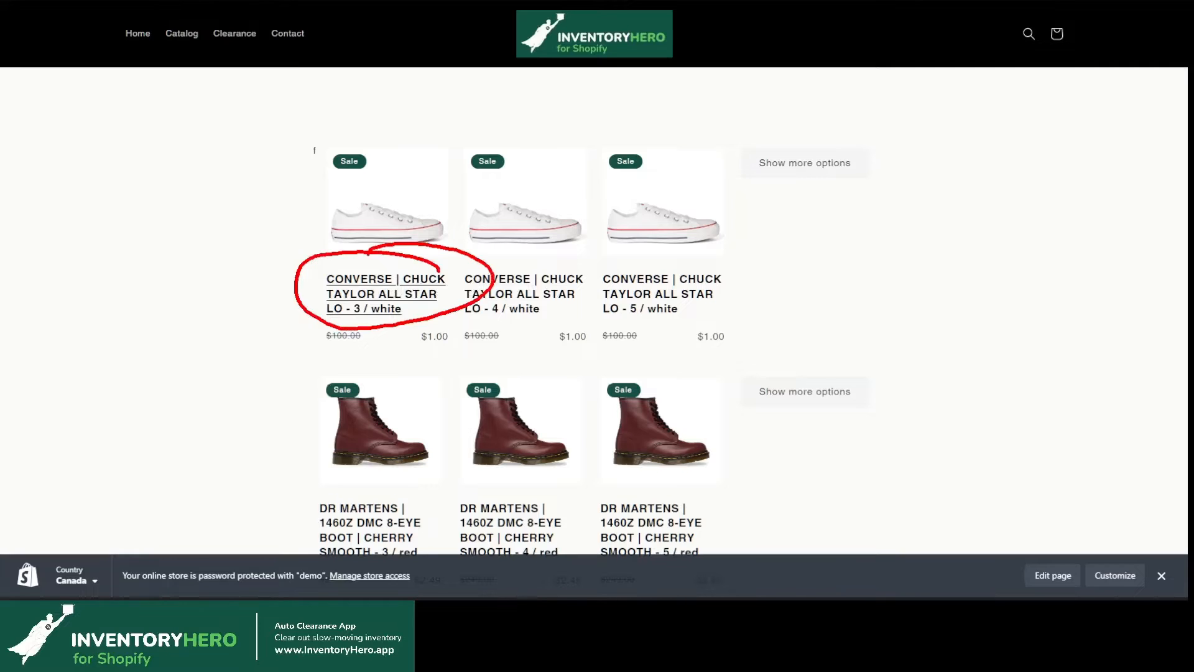
key(Escape)
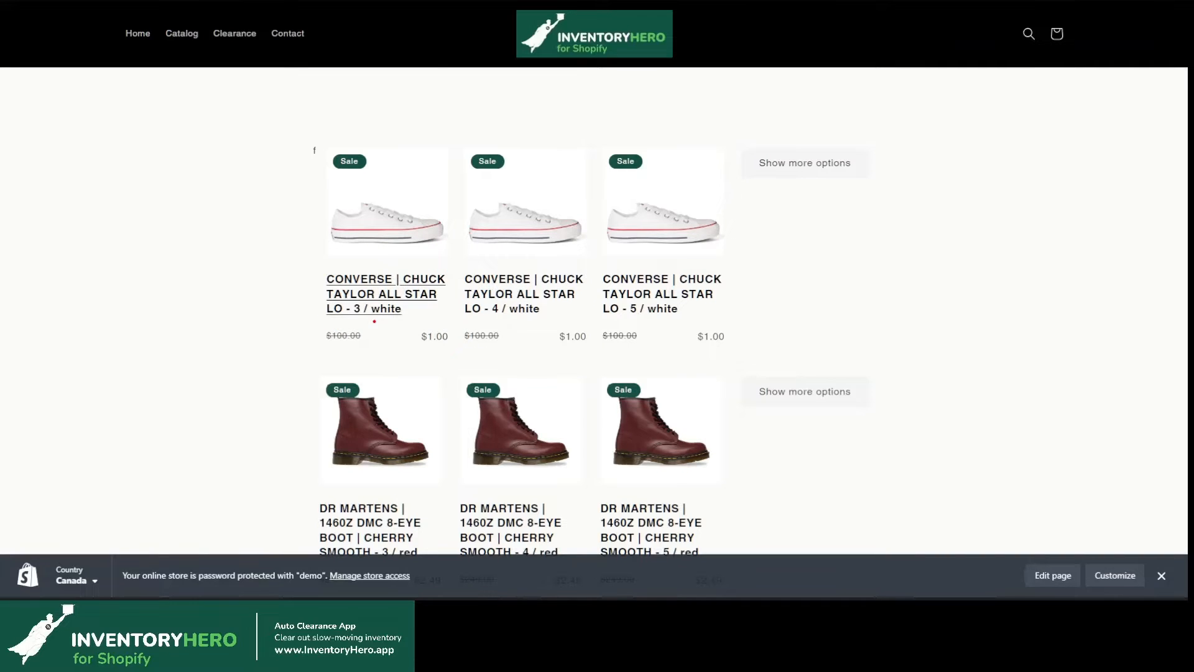
drag(352, 319, 399, 316)
drag(483, 320, 695, 318)
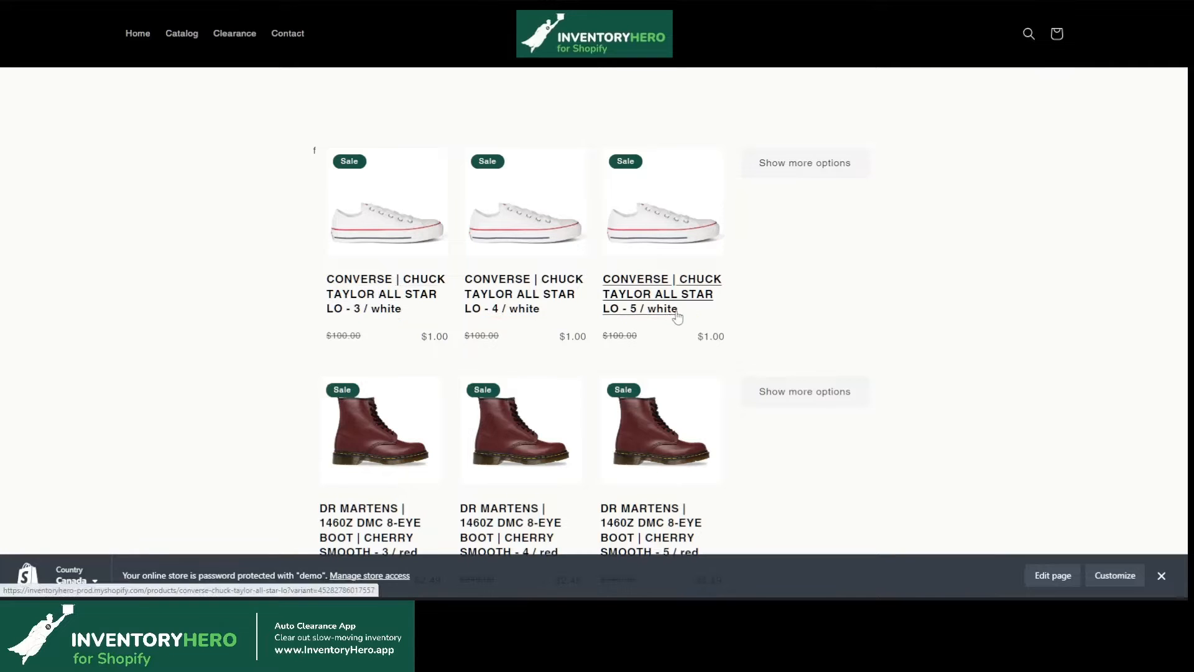
mouse_move(752, 149)
mouse_down()
mouse_move(886, 149)
mouse_move(833, 129)
mouse_up()
mouse_move(804, 171)
mouse_down()
mouse_move(815, 317)
mouse_move(734, 131)
mouse_up()
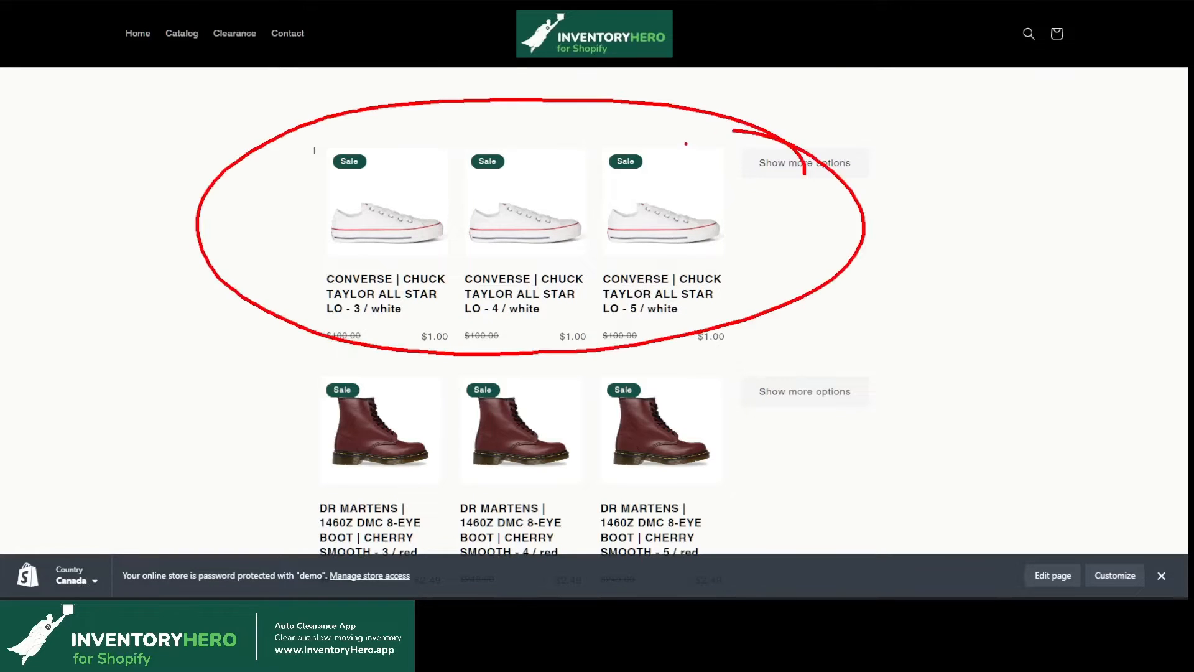
key(Escape)
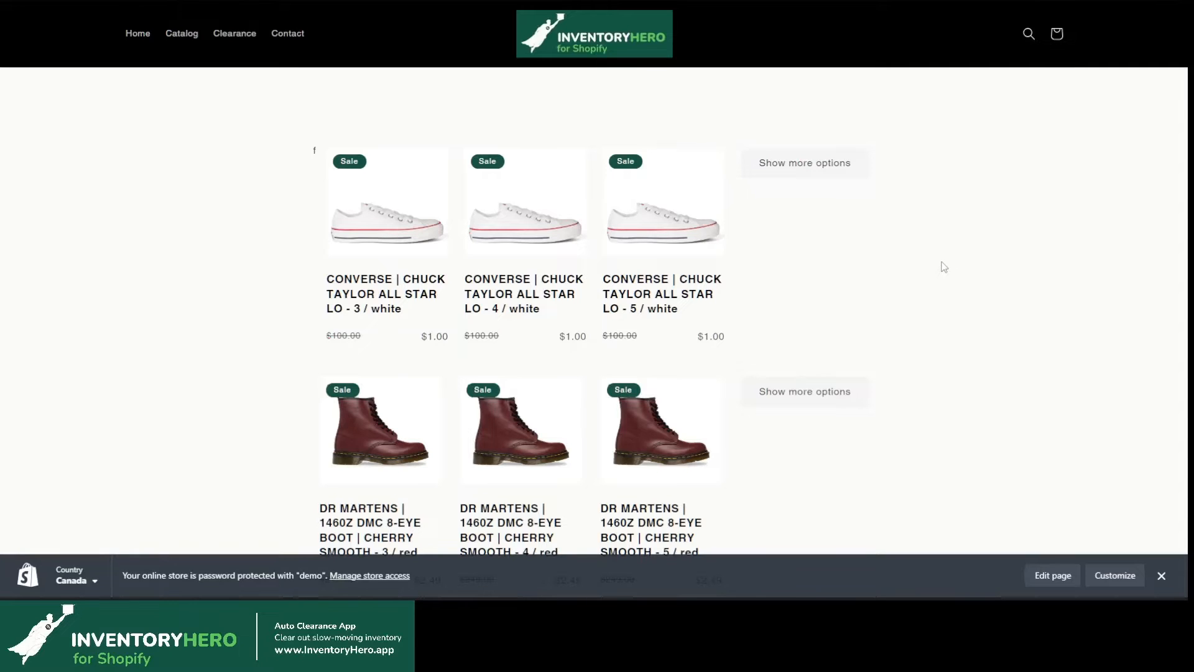
drag(219, 43, 304, 50)
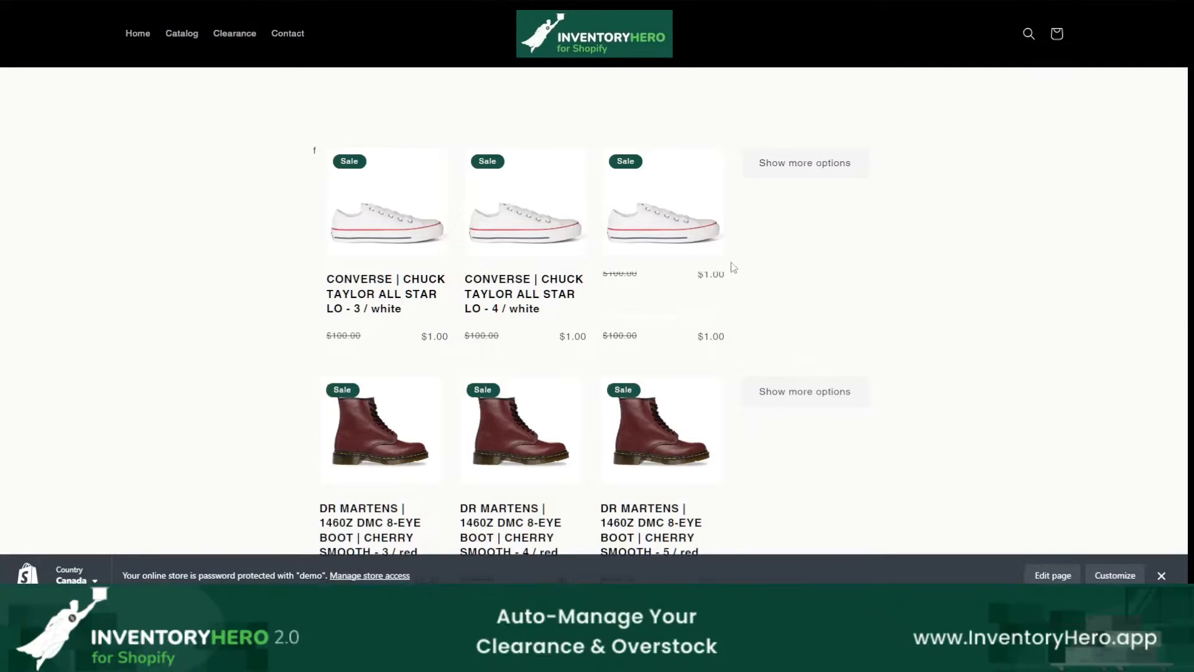
scroll(801, 298, down, 12)
scroll(804, 325, up, 10)
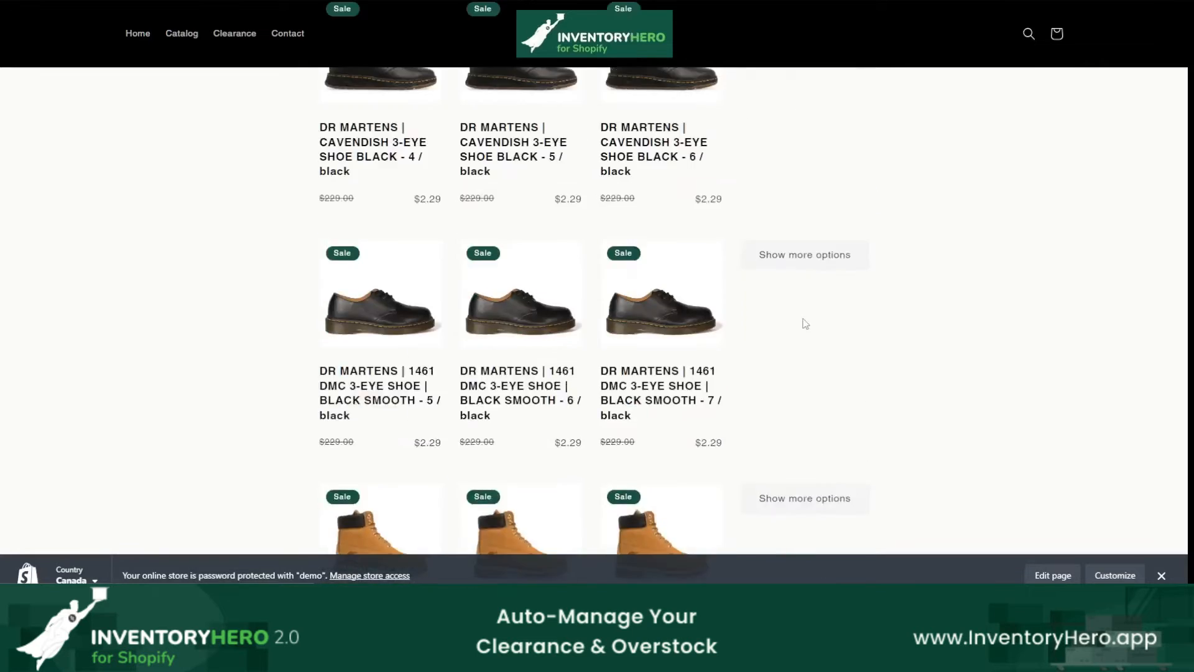
Step: Switch to the Notepad outline to review Step 1, and open the Pages list in the Shopify admin
key(alt+Tab)
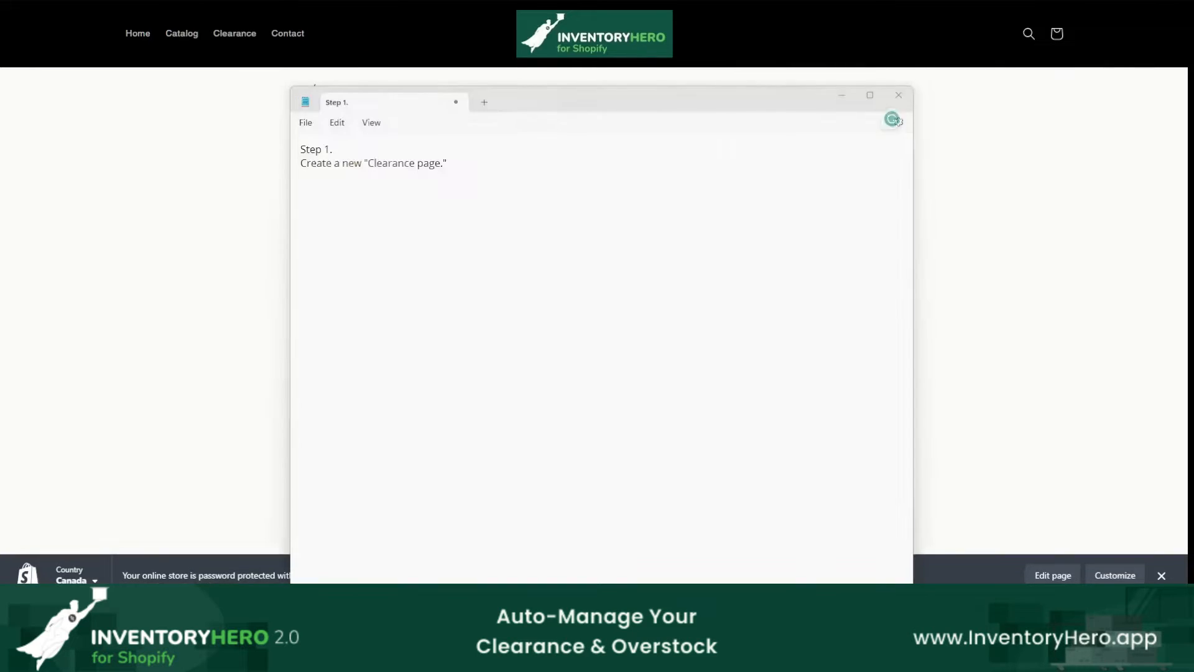
drag(301, 176, 444, 176)
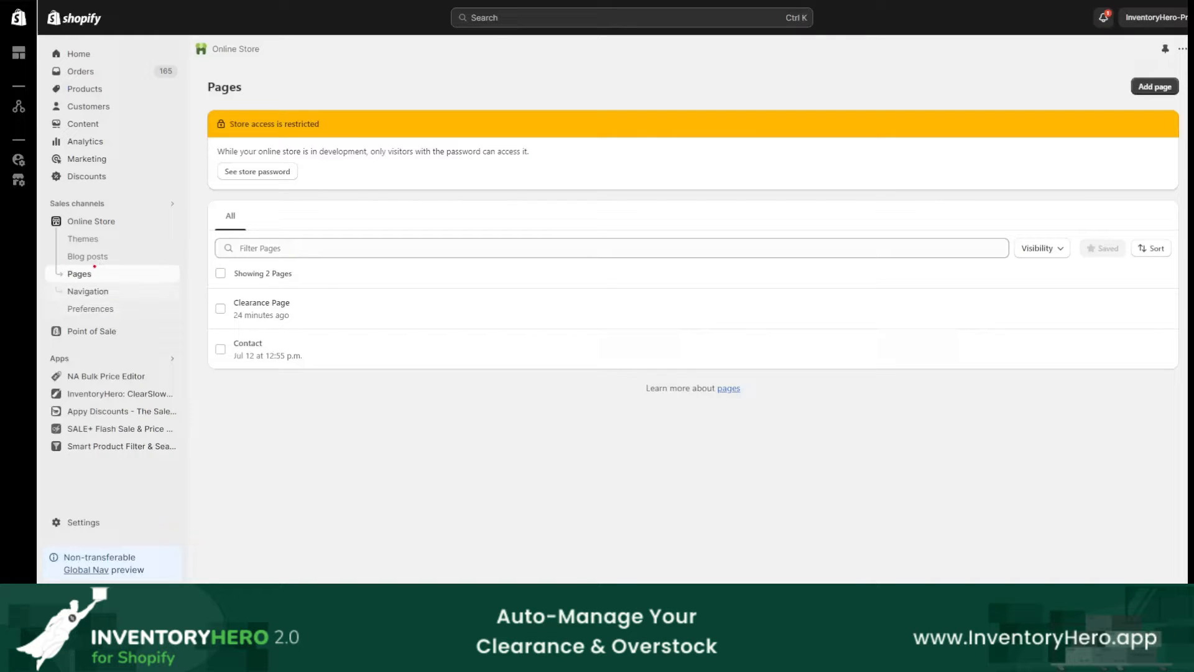
mouse_move(61, 265)
mouse_down()
mouse_move(96, 263)
mouse_move(80, 282)
mouse_move(100, 263)
mouse_up()
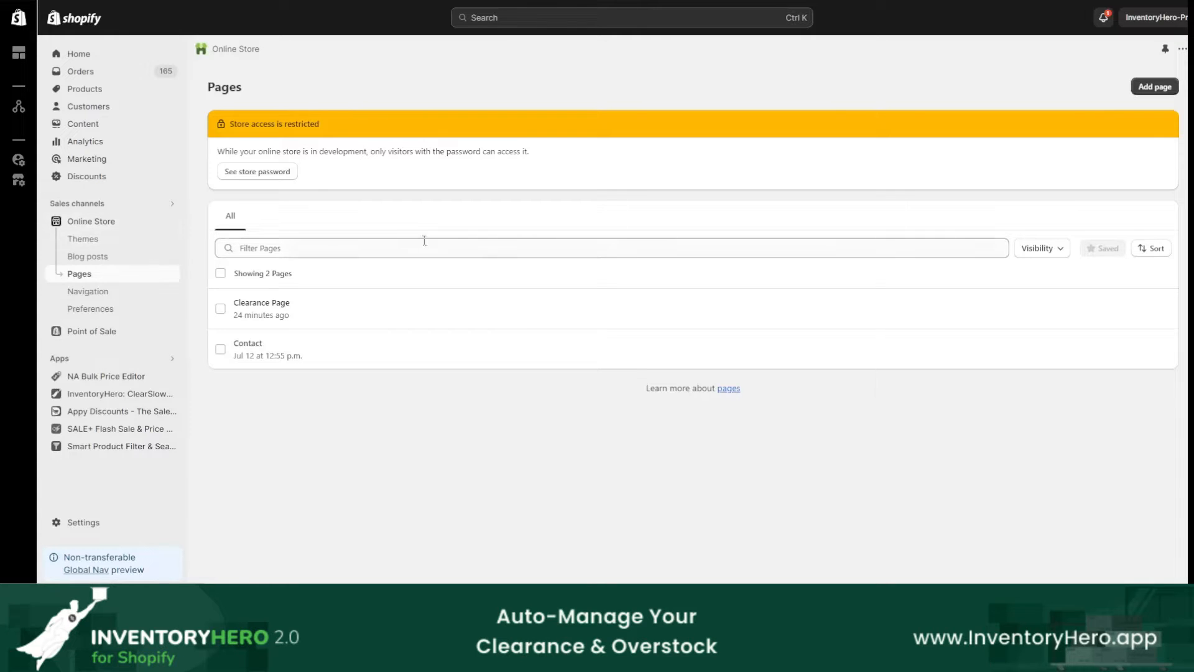
Step: Start a new online store page and title it "Clearance"
mouse_move(1162, 67)
mouse_down()
mouse_move(1138, 101)
mouse_move(1136, 70)
mouse_up()
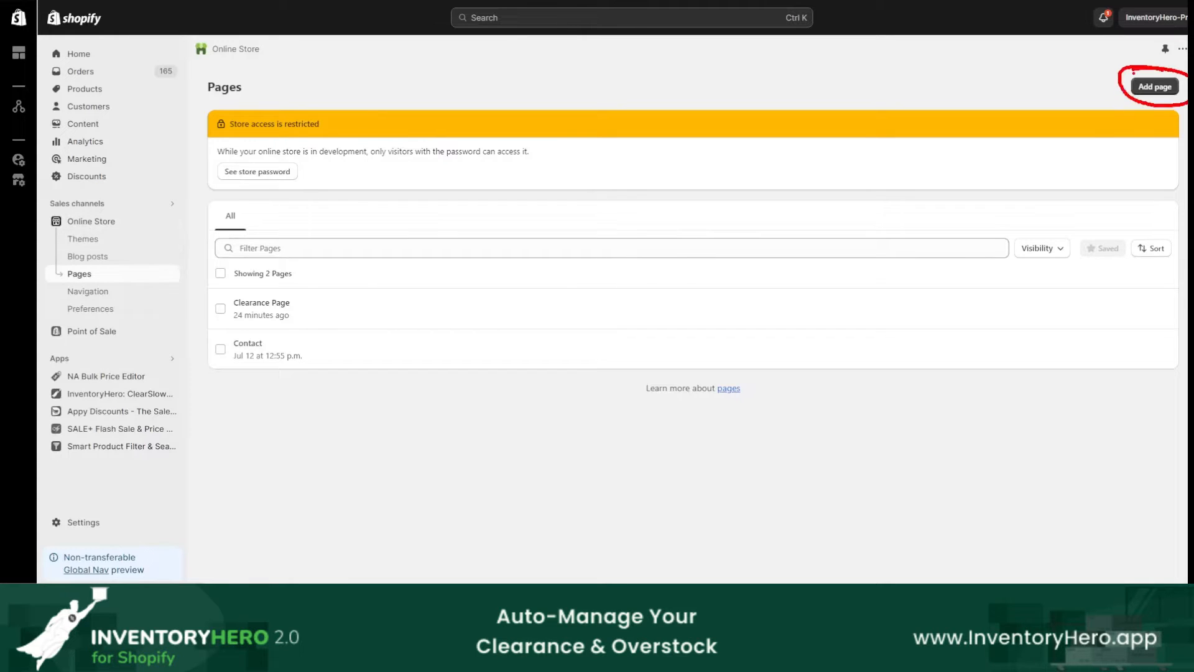
click(1152, 86)
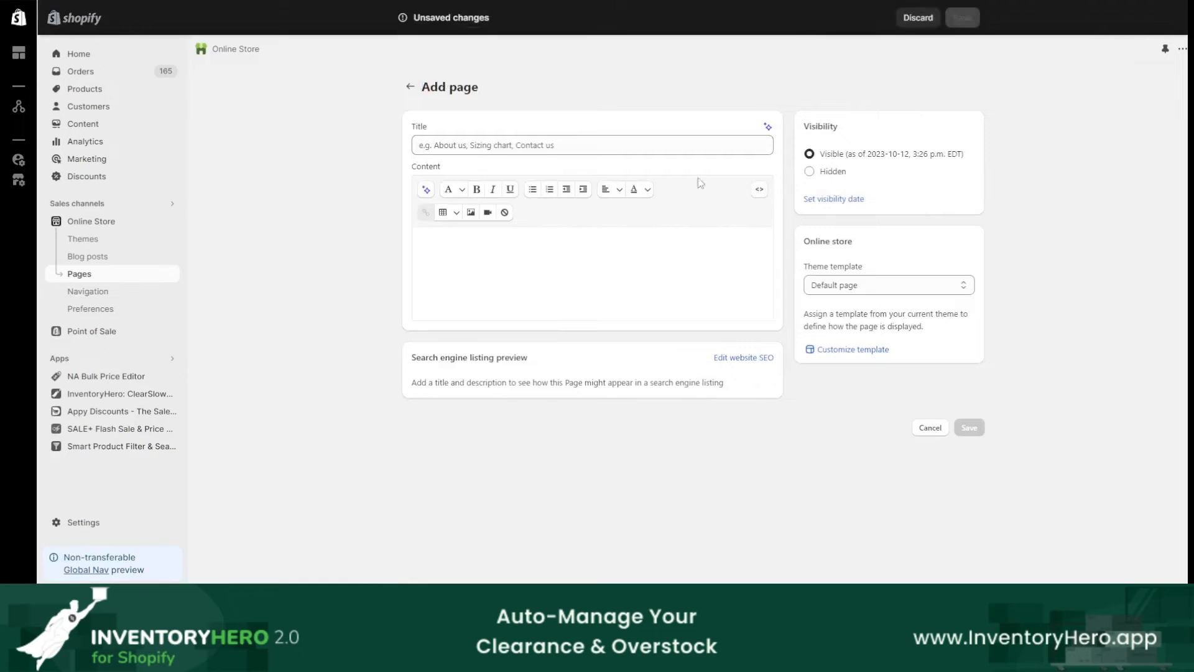
click(576, 148)
text(On Sal)
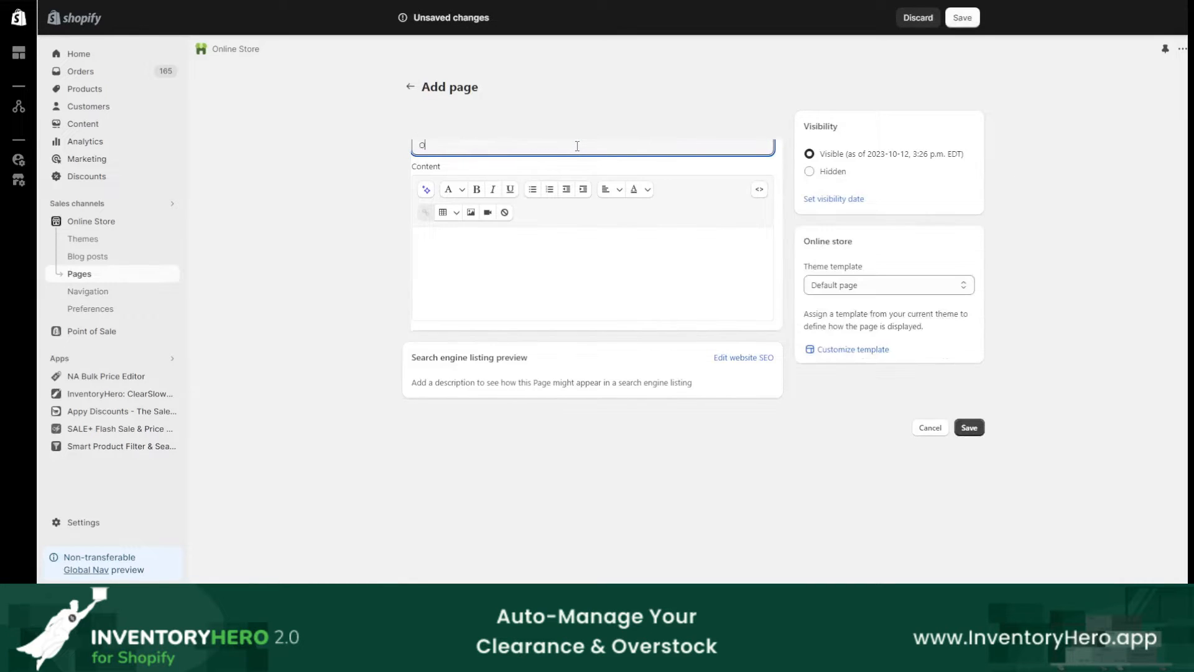
key(BackSpace)
key(BackSpace)
key(BackSpace)
key(BackSpace)
key(BackSpace)
Step: Check the theme template choices for the new page and leave it without saving
click(906, 287)
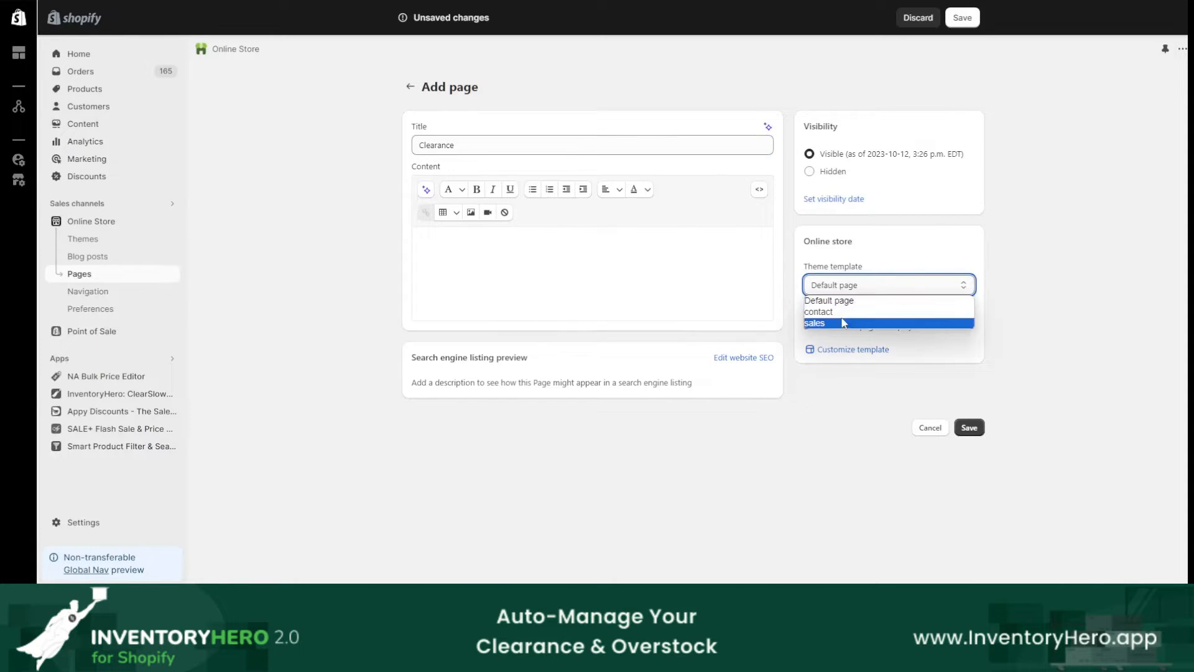
click(837, 343)
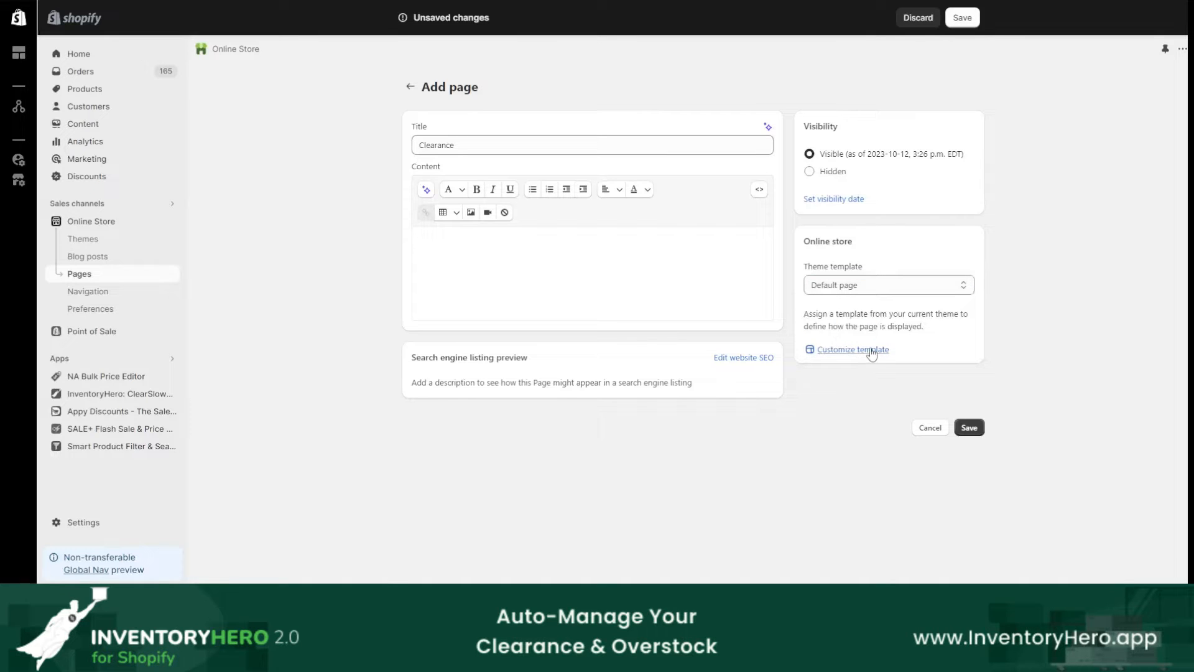
click(886, 287)
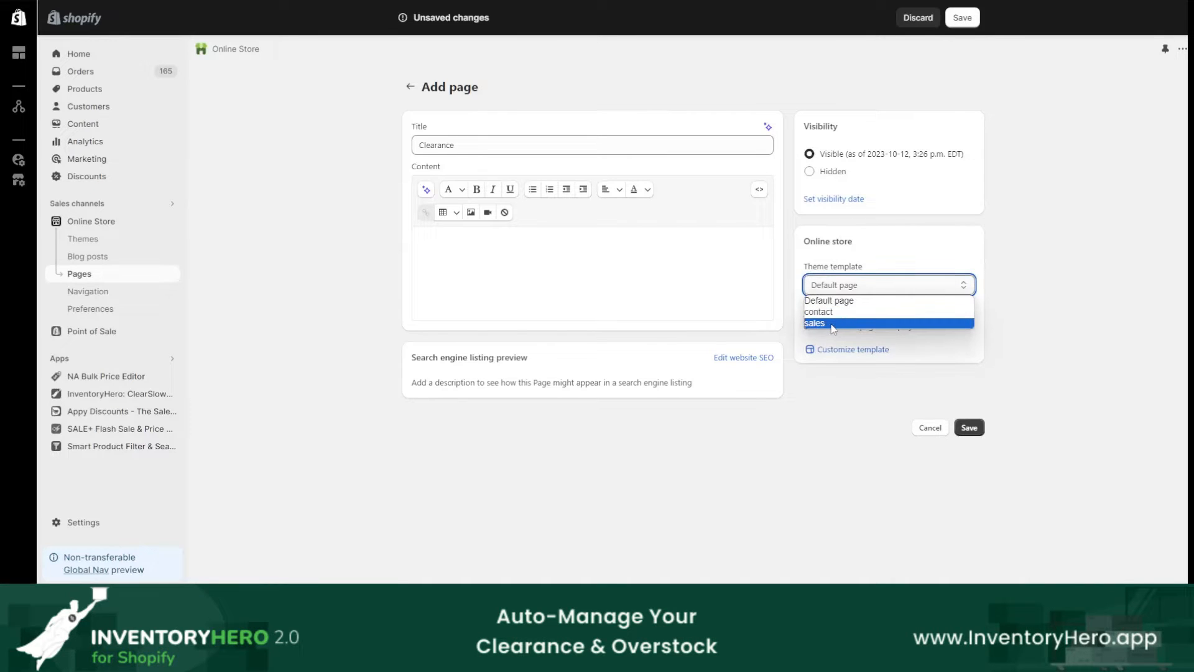
click(977, 260)
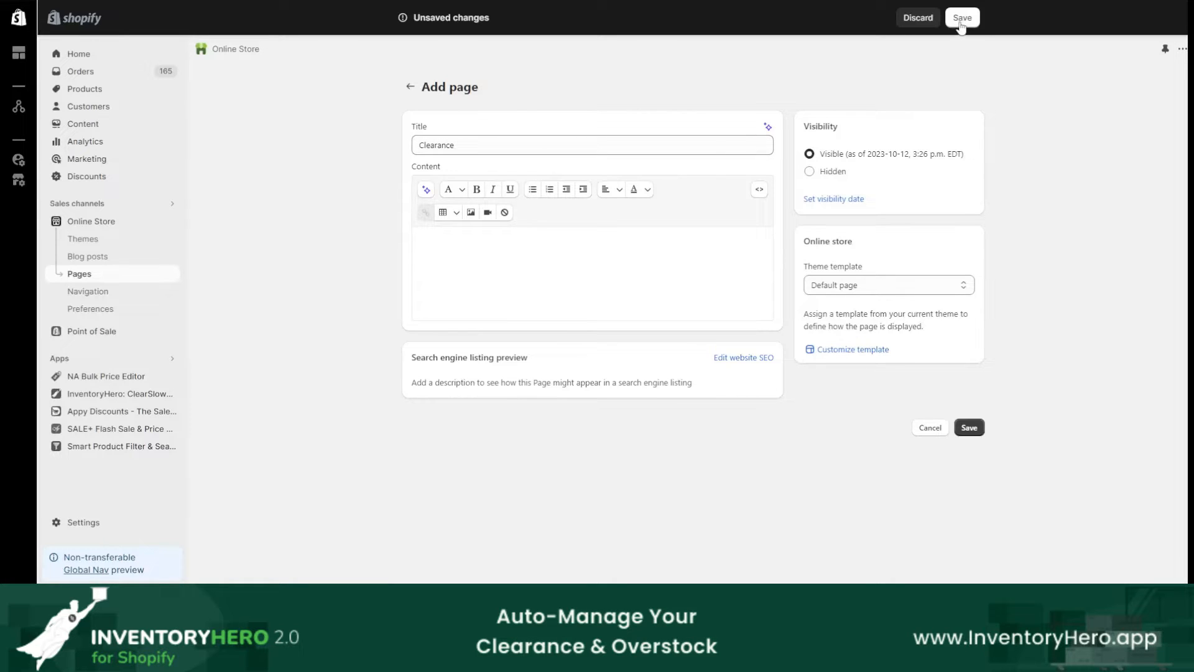
click(410, 87)
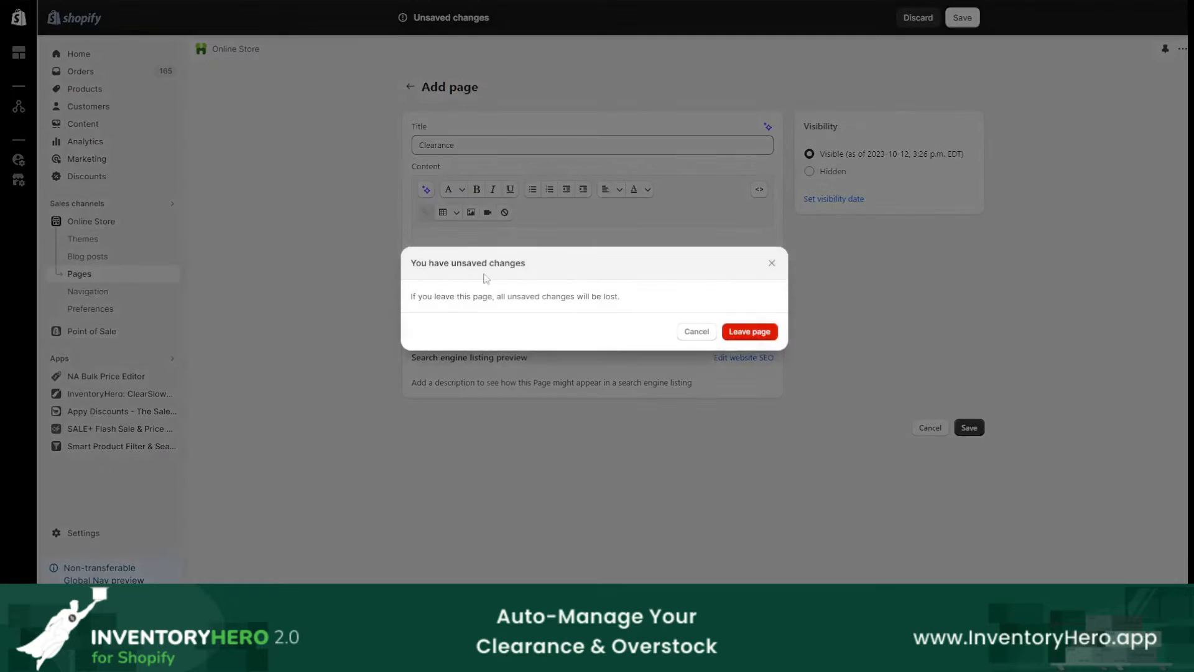
click(748, 334)
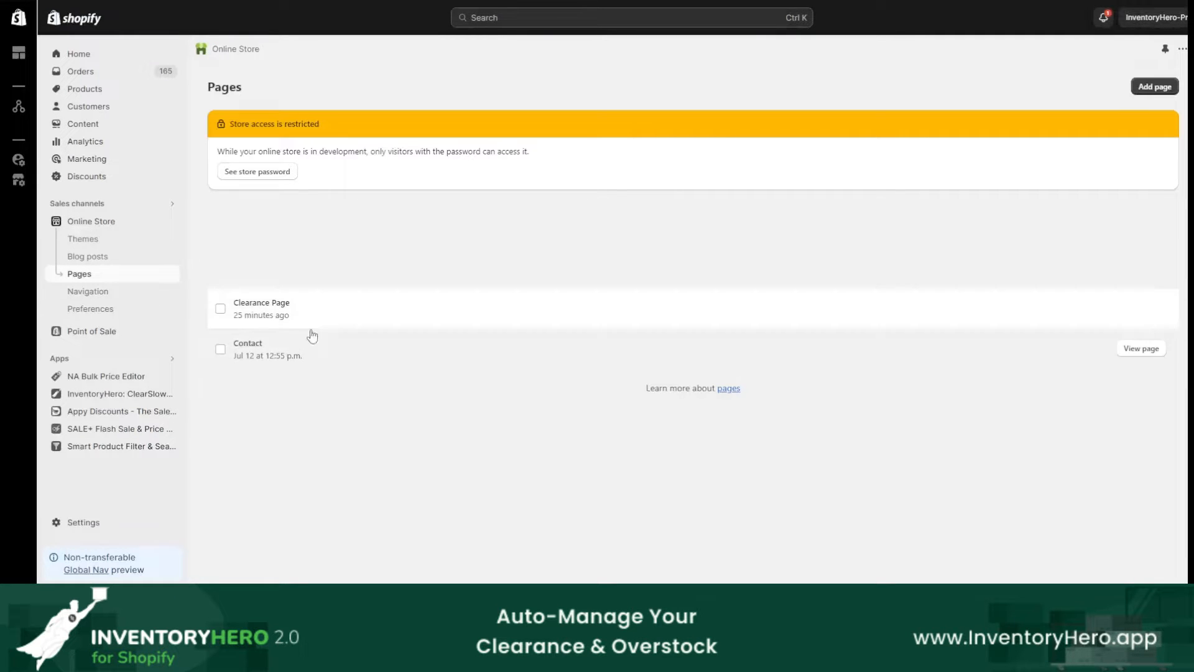
Step: Open the existing Clearance Page and customize its assigned sales theme template
click(316, 311)
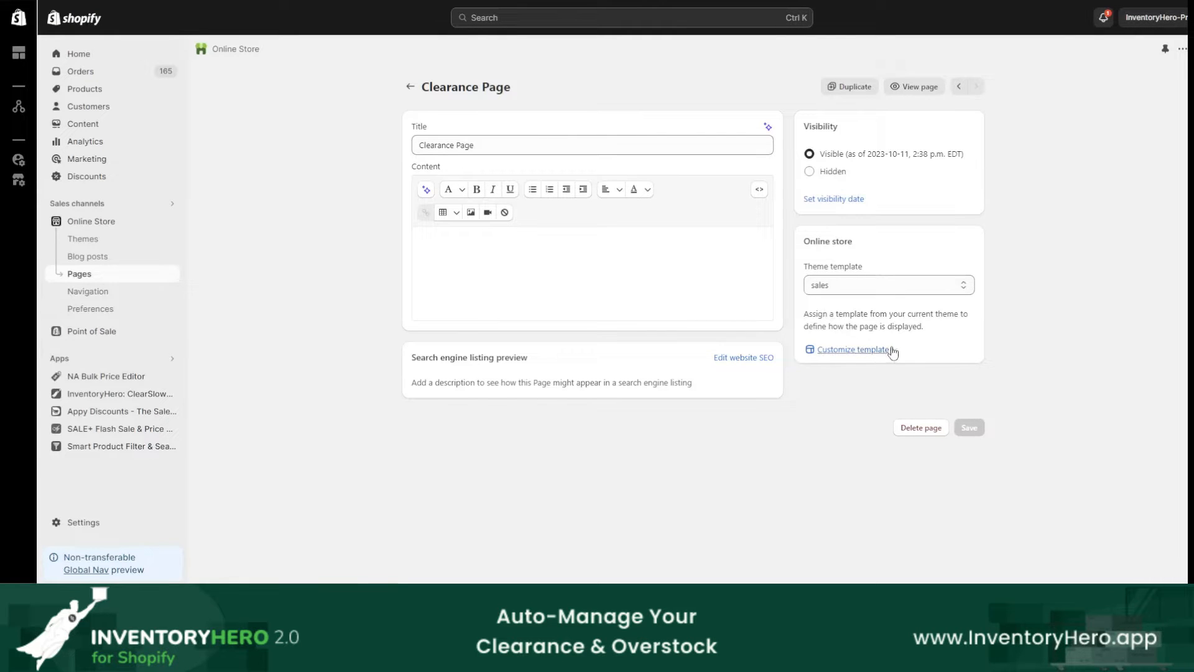
key(ctrl+2)
mouse_move(878, 331)
mouse_down()
mouse_move(910, 341)
mouse_move(837, 321)
mouse_up()
key(Escape)
click(867, 350)
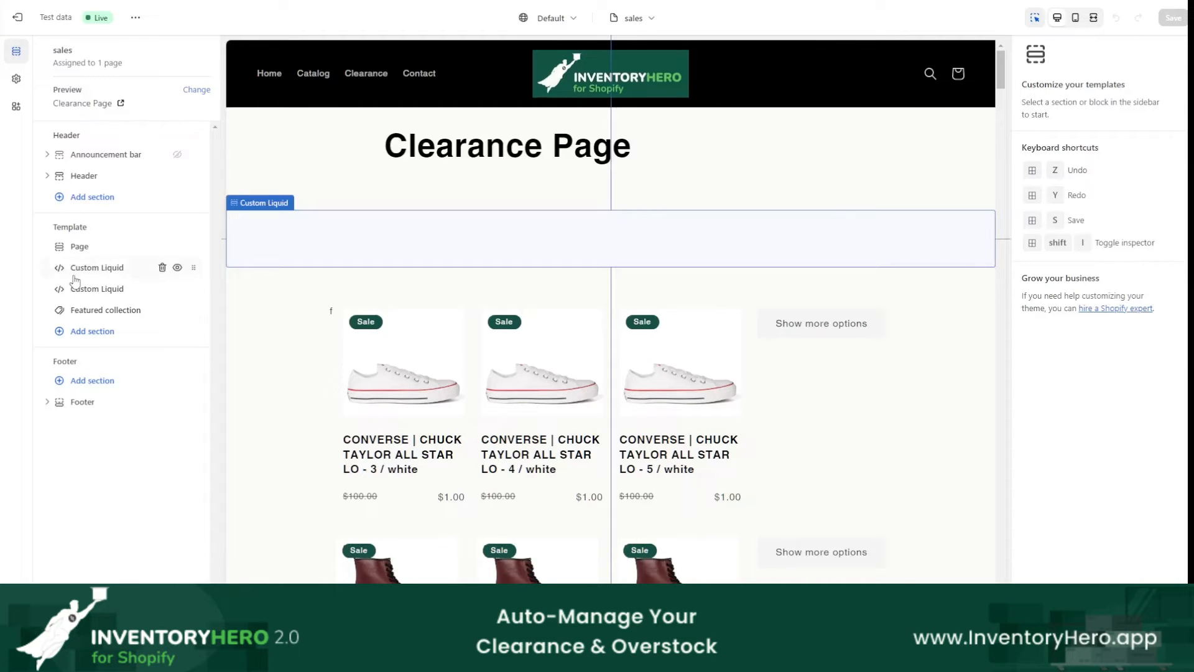
Step: Examine the template's Header, Template and Footer groups and its two Custom Liquid sections
mouse_move(87, 123)
mouse_down()
mouse_move(94, 141)
mouse_move(33, 126)
mouse_up()
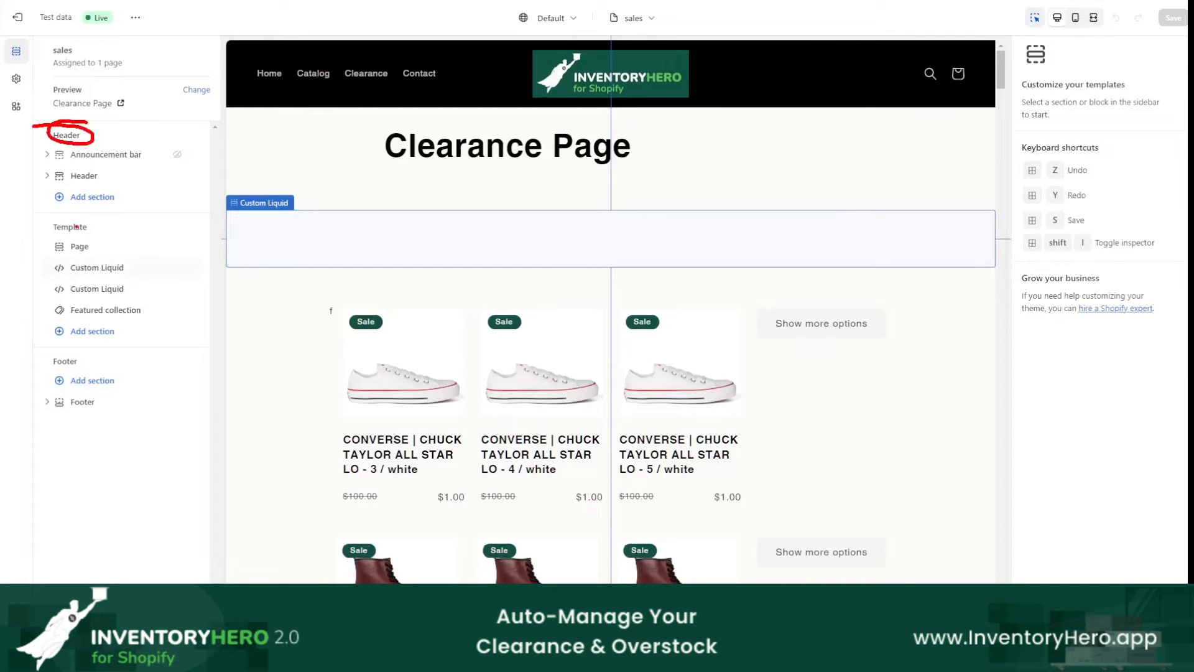
drag(86, 213, 88, 212)
mouse_move(78, 345)
mouse_down()
mouse_move(45, 352)
mouse_move(89, 353)
mouse_up()
key(Escape)
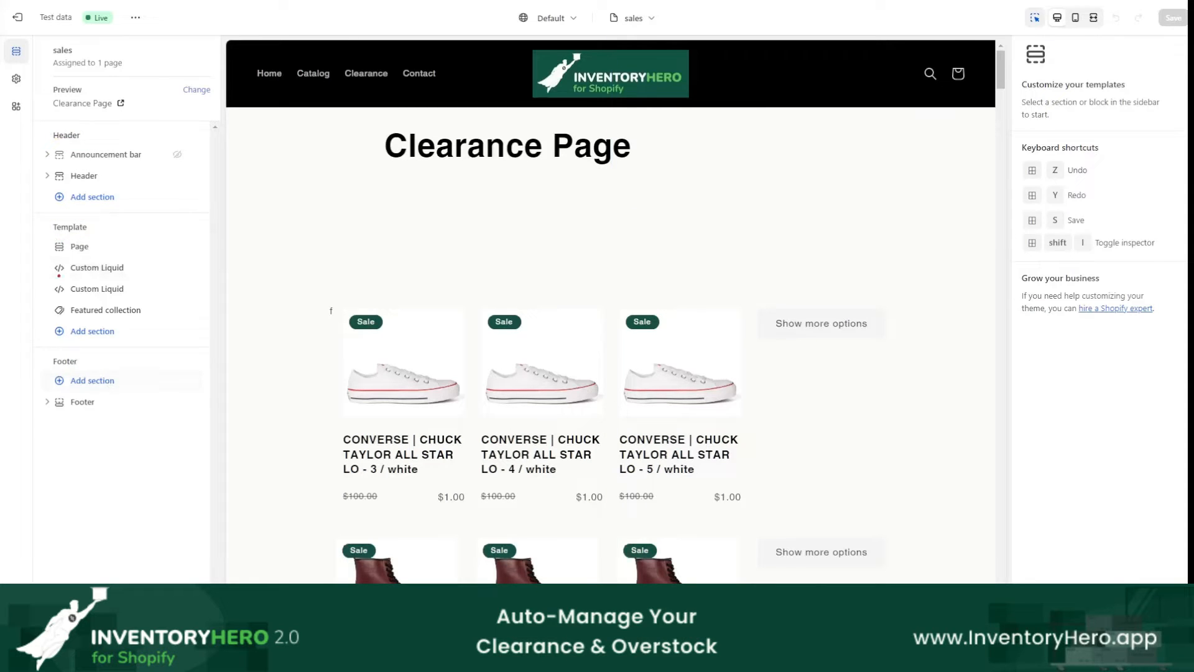
mouse_move(55, 278)
mouse_down()
mouse_move(150, 278)
mouse_move(49, 261)
mouse_up()
key(Escape)
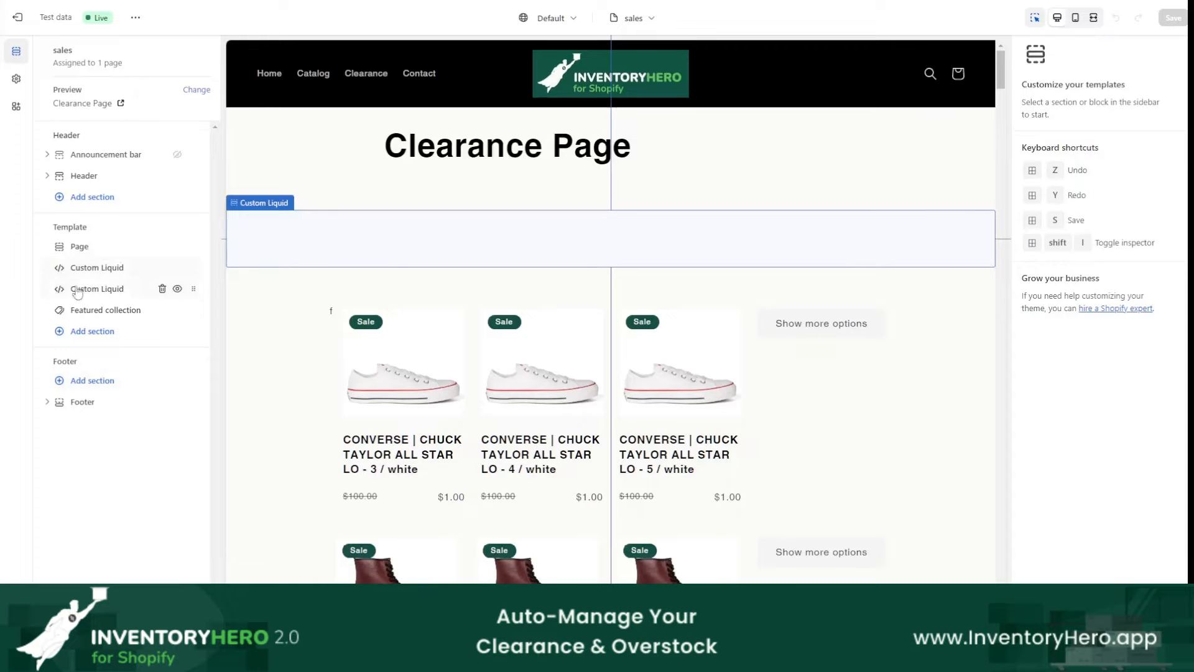
mouse_move(66, 272)
mouse_down()
mouse_move(68, 255)
mouse_move(69, 272)
mouse_move(131, 281)
mouse_up()
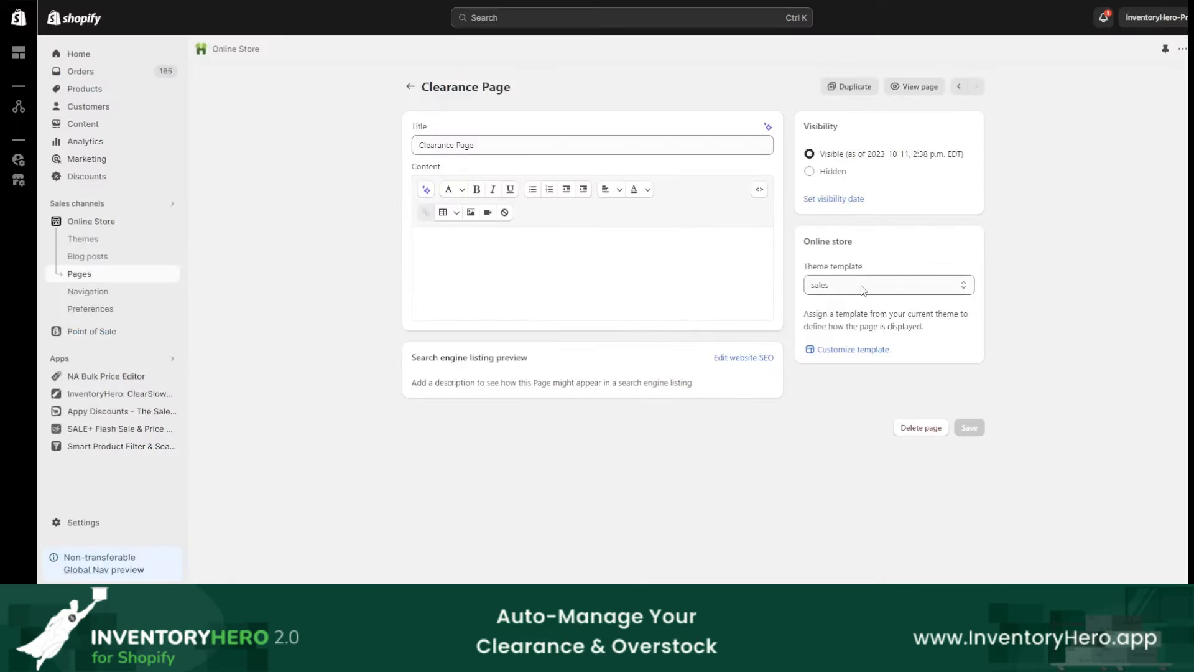
Step: Choose sales as the Clearance Page's theme template
click(827, 285)
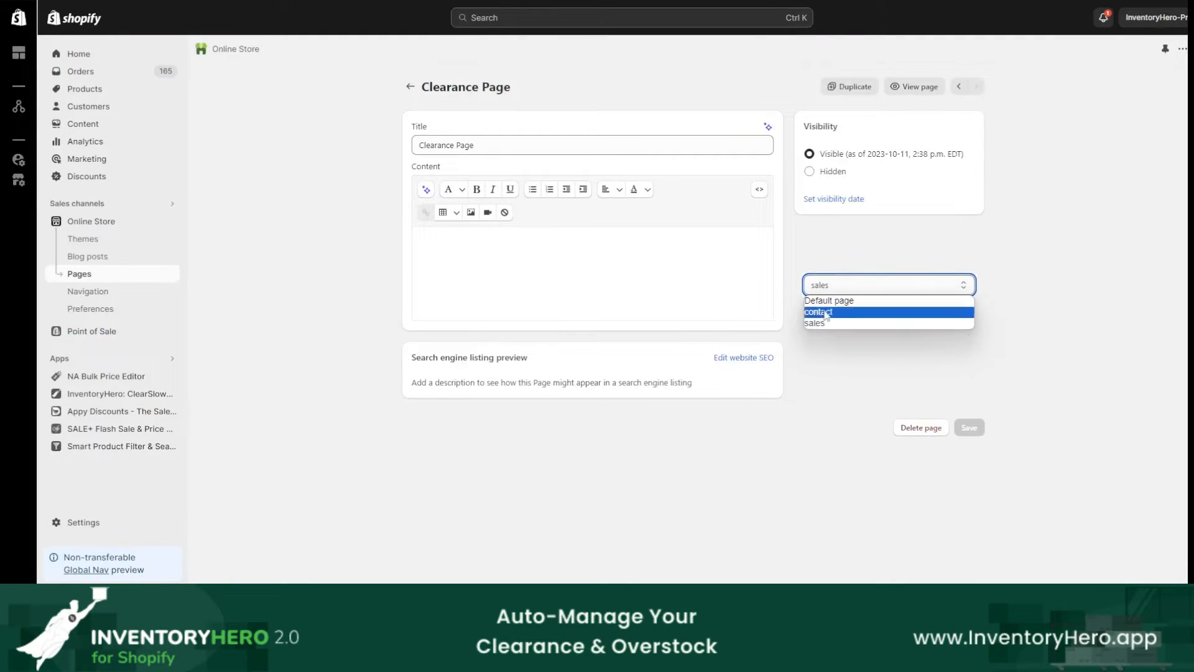
click(816, 322)
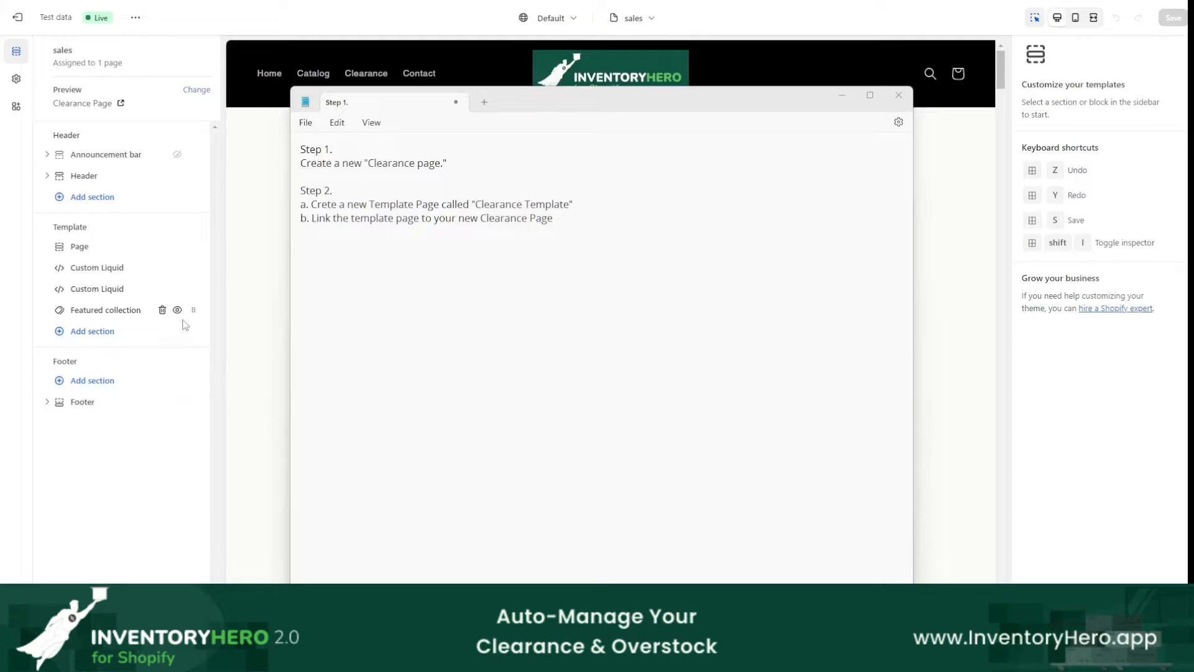
Step: Review the page and template names in the Notepad outline, adding a period after "Clearance Template" in Step 2a
drag(366, 162, 447, 163)
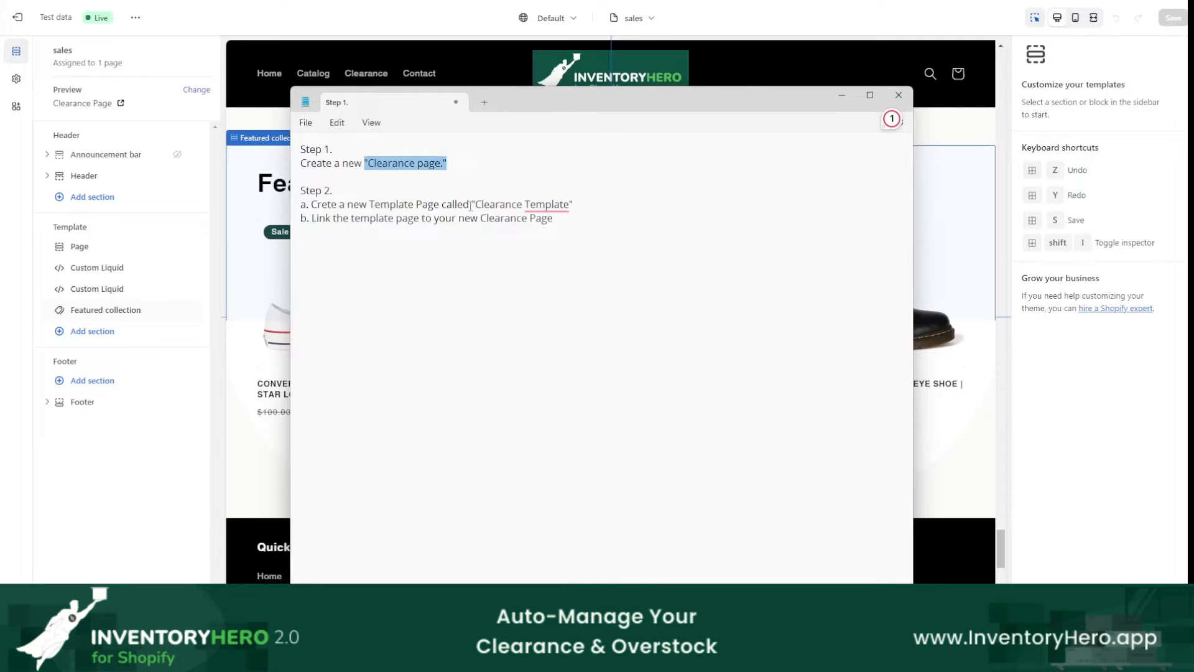
drag(471, 205, 585, 204)
mouse_move(545, 211)
click(548, 238)
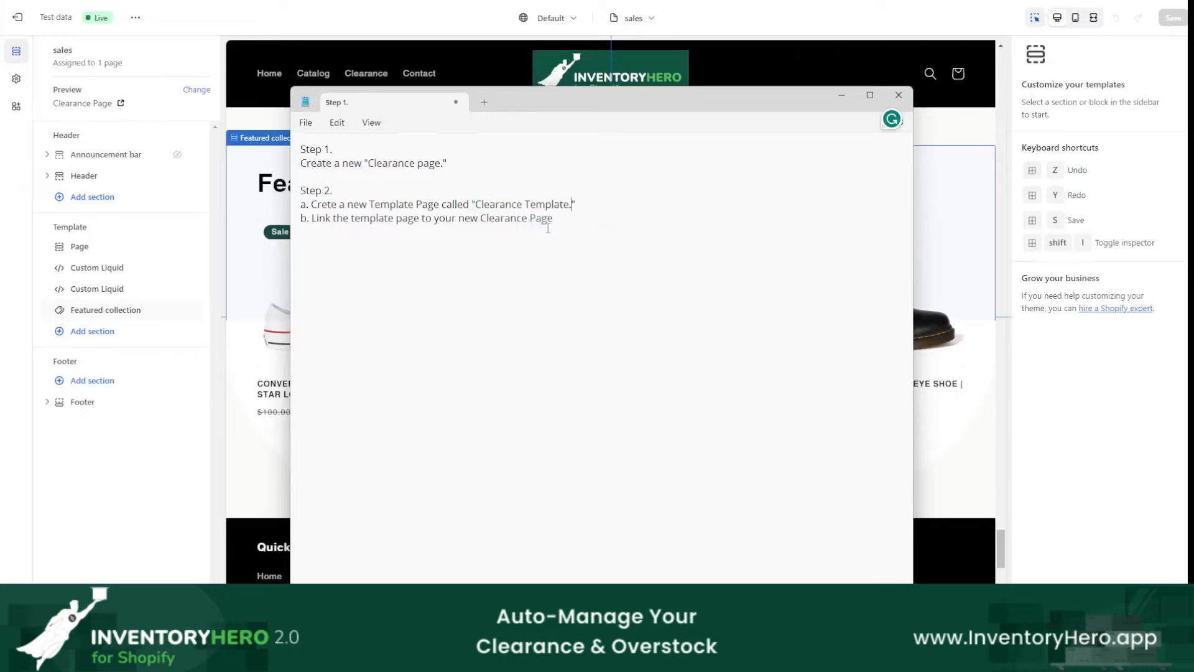
drag(309, 219, 437, 218)
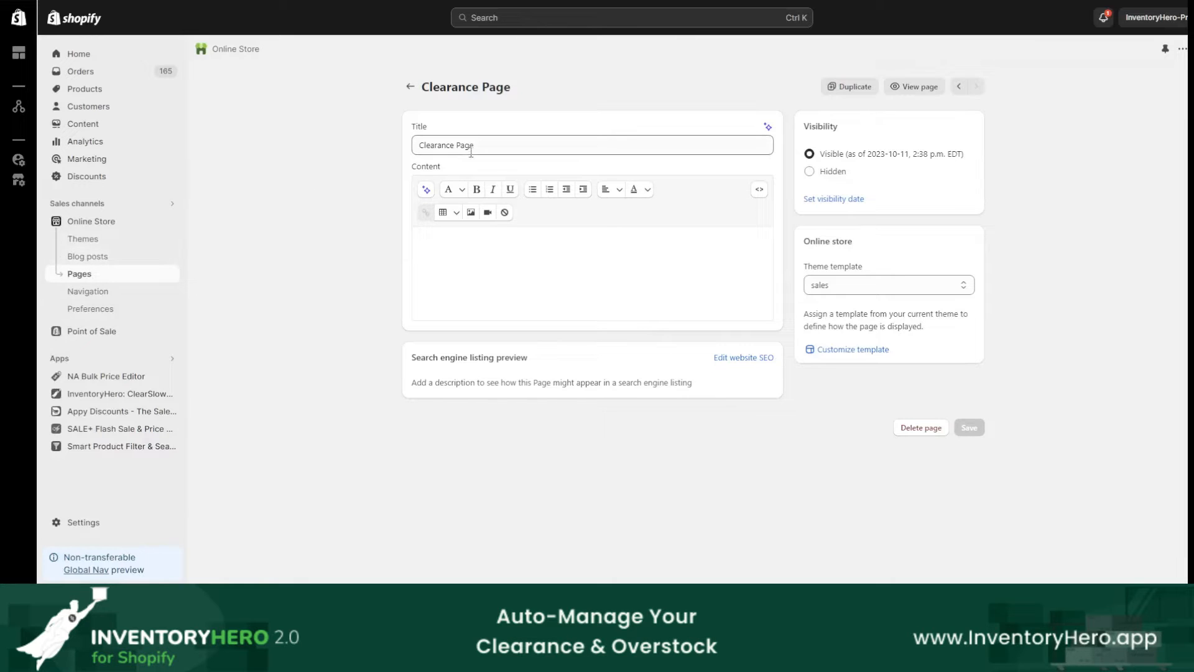
Step: Open the Clearance Page's template for customization and add the heading "Step 3." to the Notepad outline
click(873, 349)
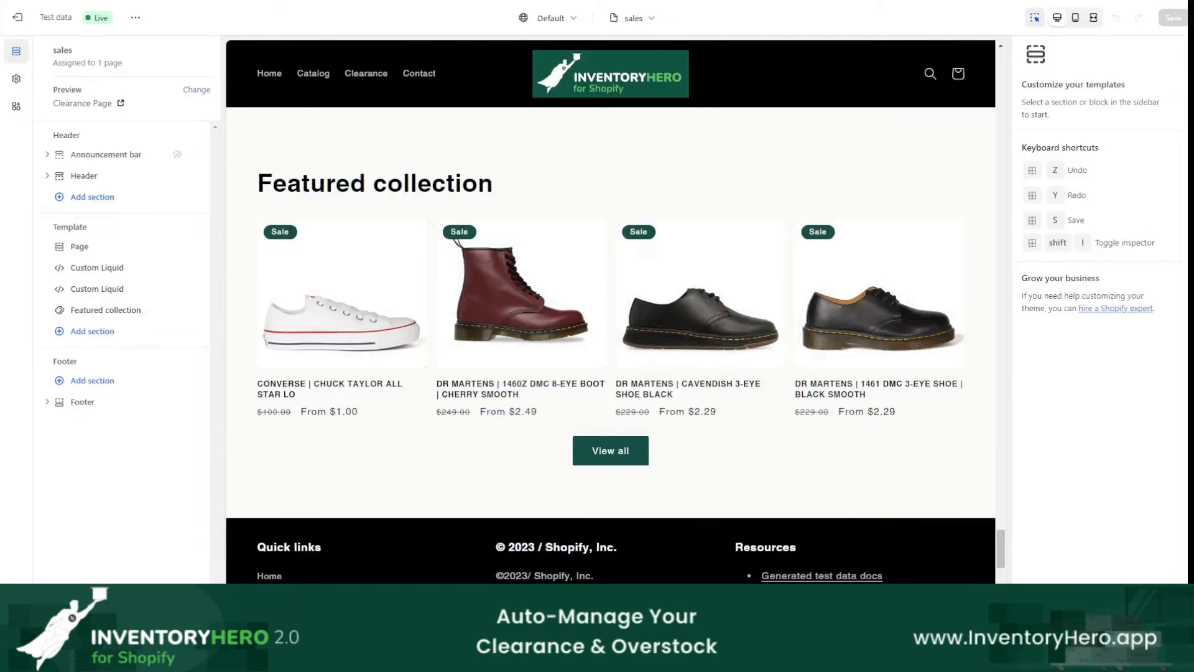
key(alt+Tab)
click(650, 288)
key(Return)
text(S)
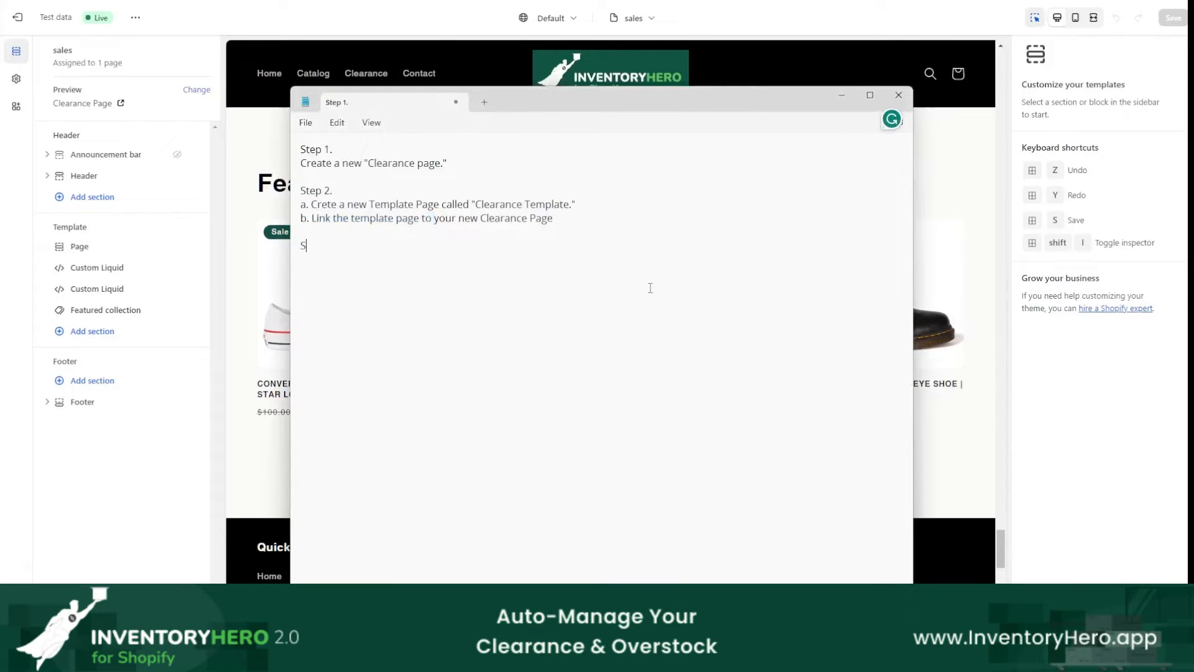
text(te)
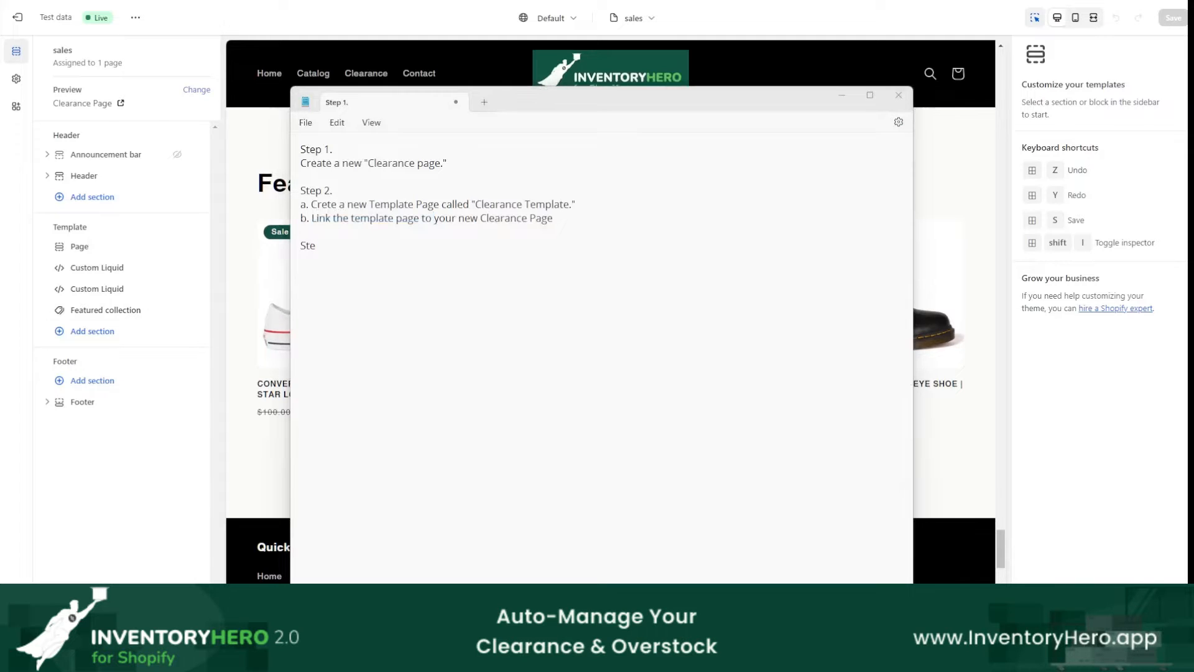
click(515, 283)
text(p3)
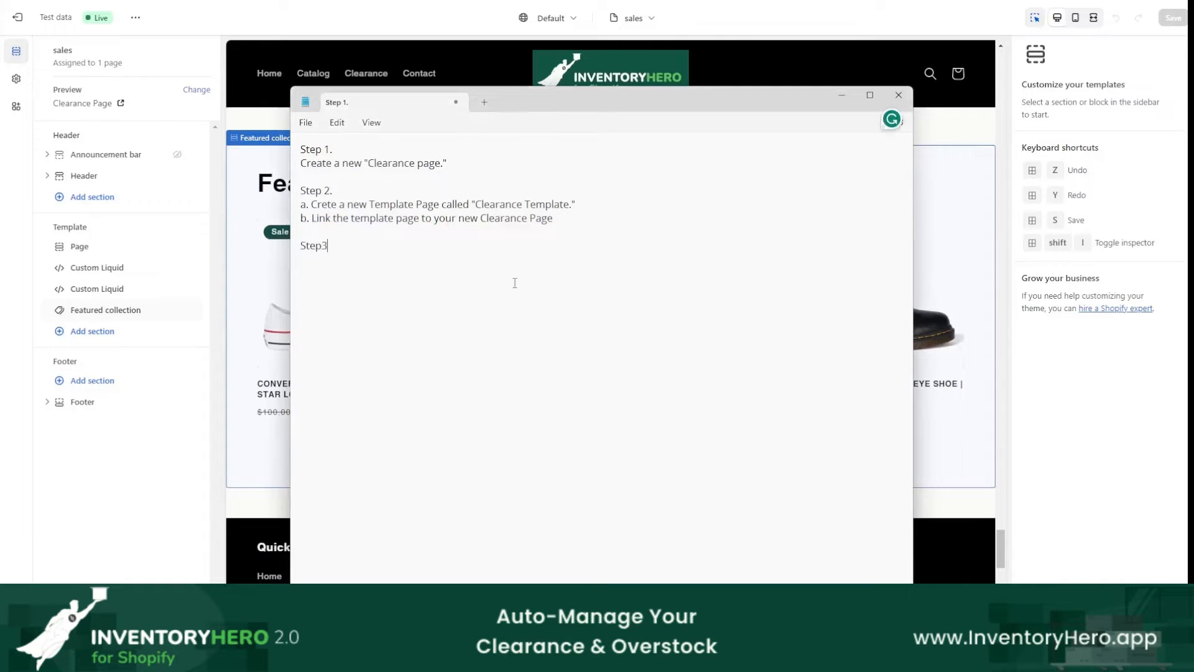
key(BackSpace)
text(3. )
text(Edit Template to )
text(i)
text(nject custom)
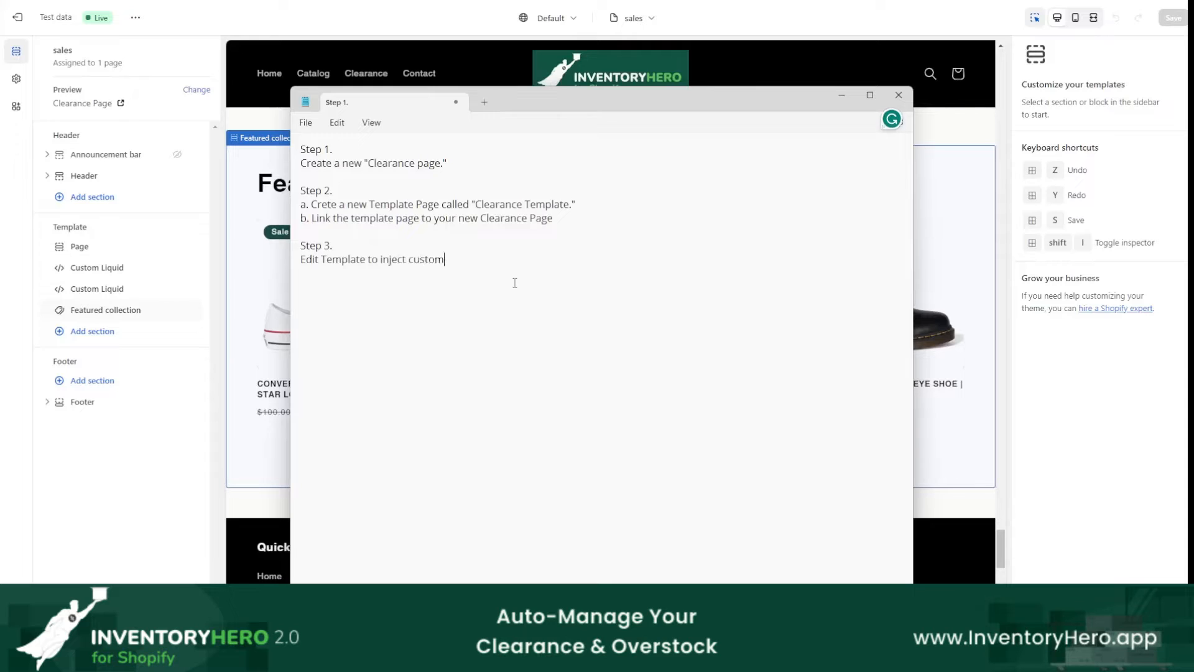
text( code for Variants)
Step: Write "Edit Template to inject custom code for Separated Variants on Sale" under Step 3 in the Notepad outline
key(ctrl+BackSpace)
text(Separated V)
text(ariants on S)
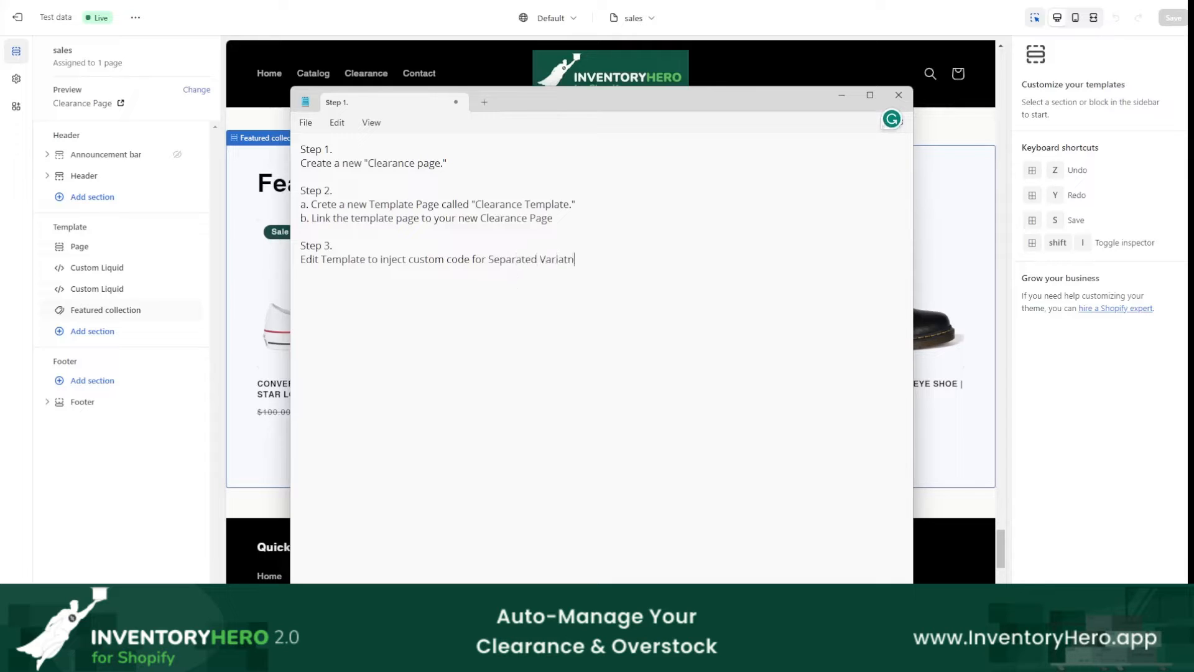
text(ale)
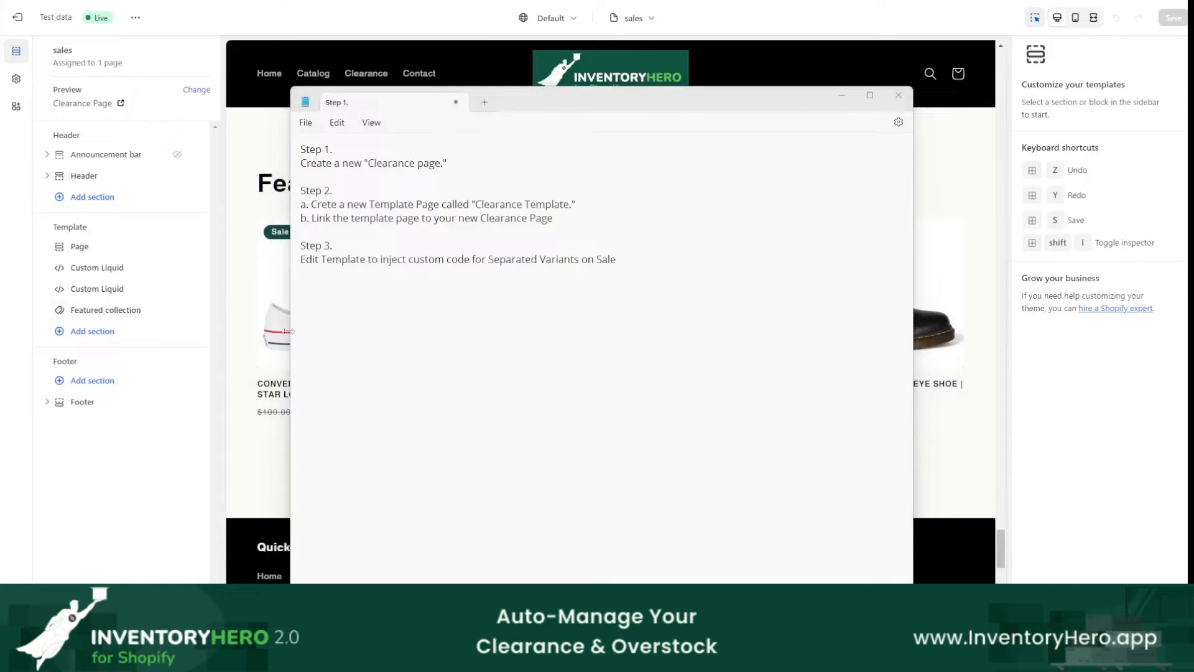
Step: Review the Step 3 line's key phrases, extend its ending to "Sales Page", and return to the theme editor
drag(298, 270, 380, 259)
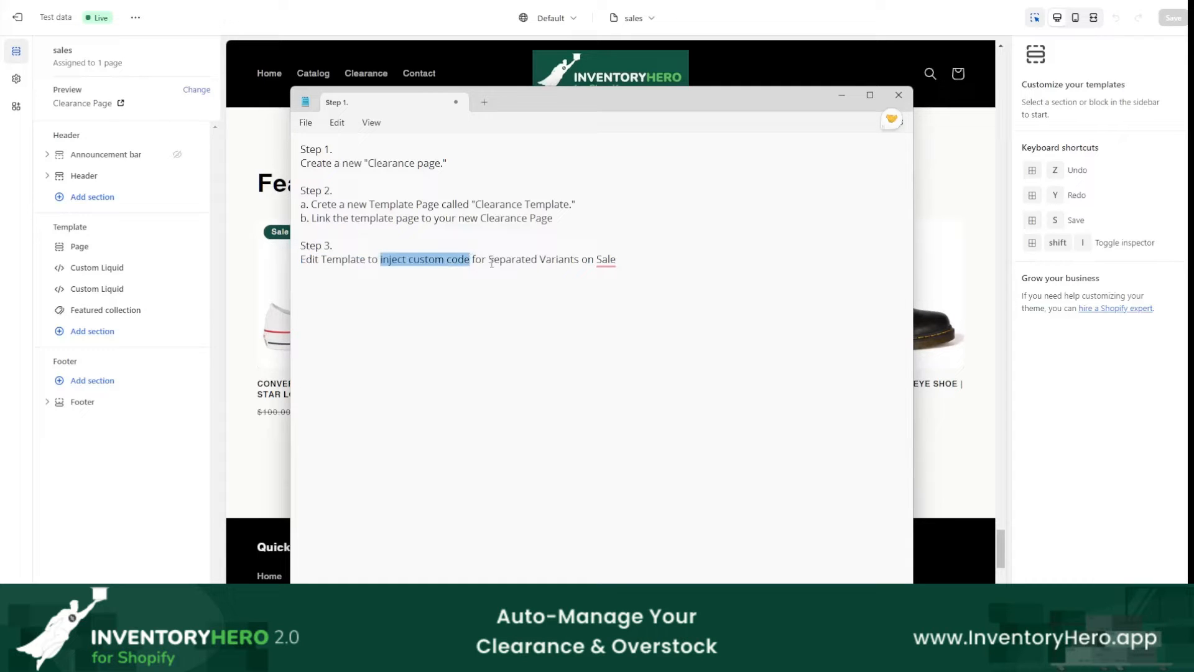
drag(489, 260, 575, 261)
mouse_move(604, 263)
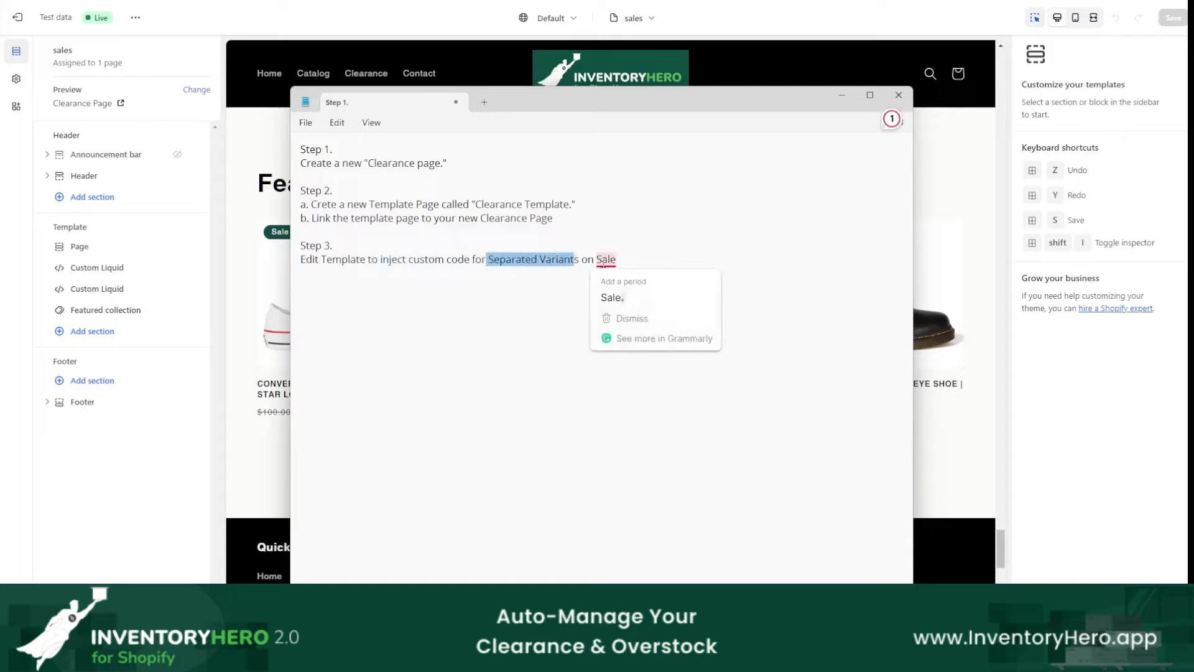
click(640, 260)
text(s Page)
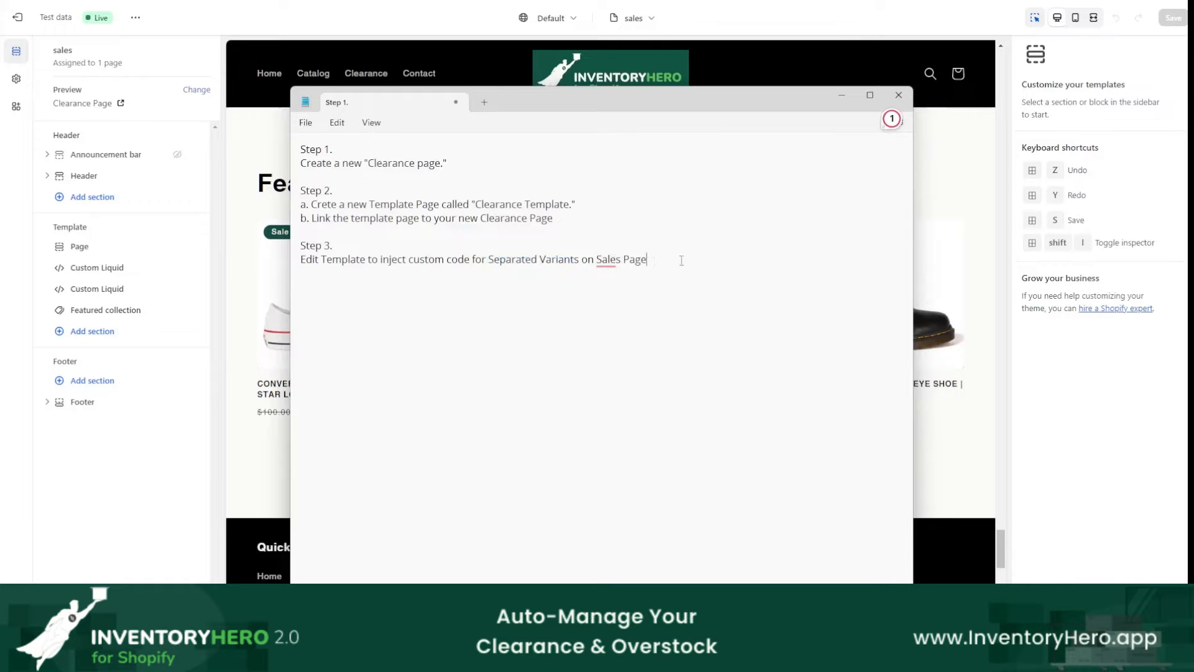
click(842, 95)
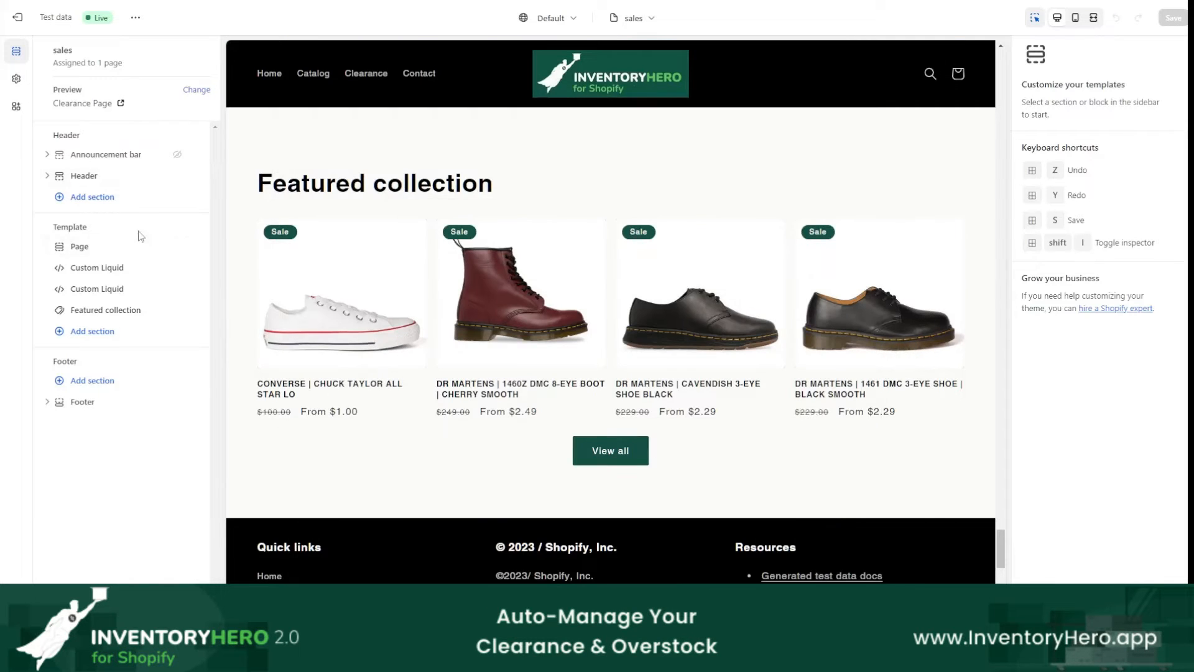
Step: Try adding a Custom Liquid section below Featured collection in the template, and remove it again
click(82, 333)
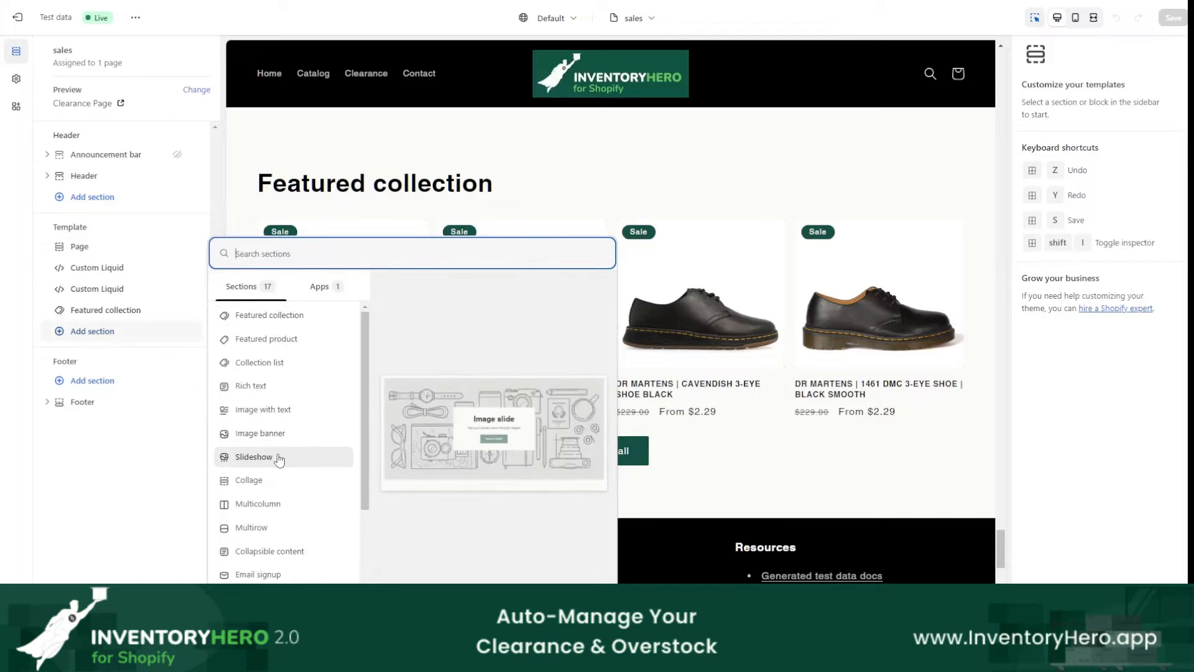
scroll(278, 458, down, 3)
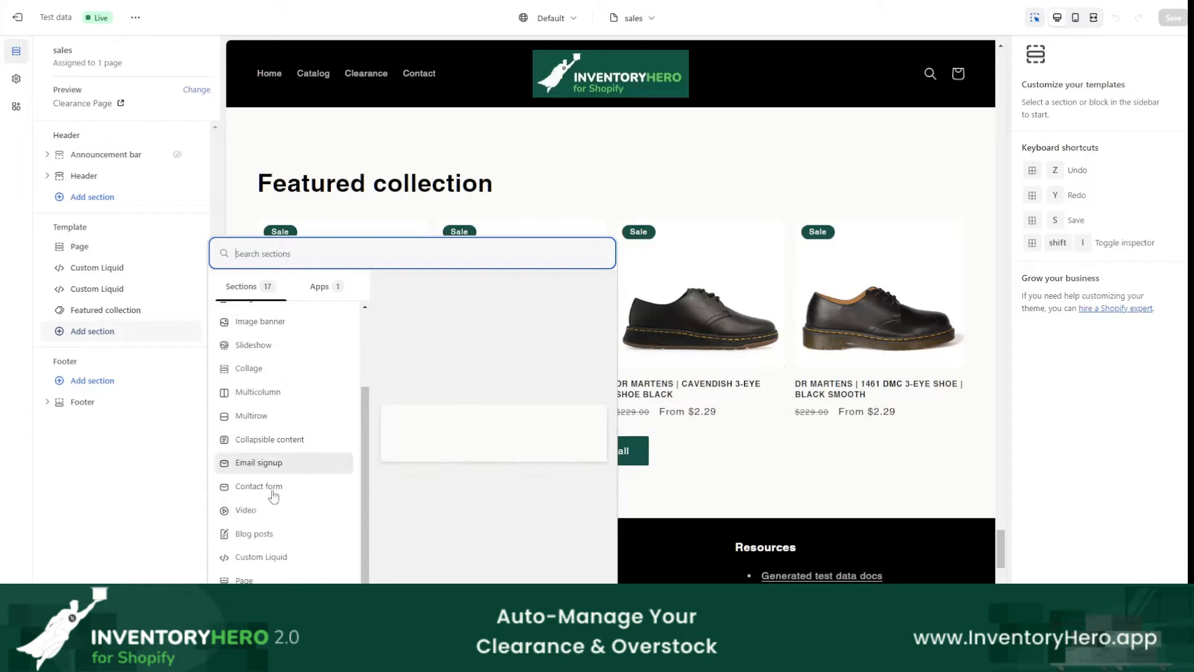
click(261, 556)
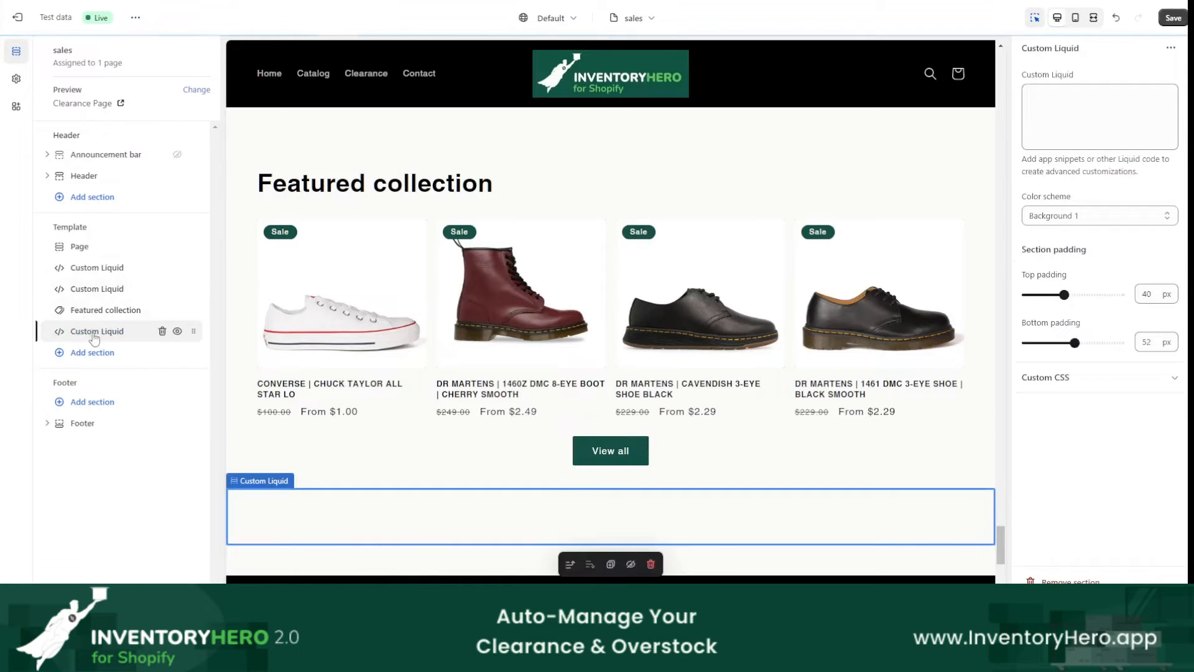
click(162, 331)
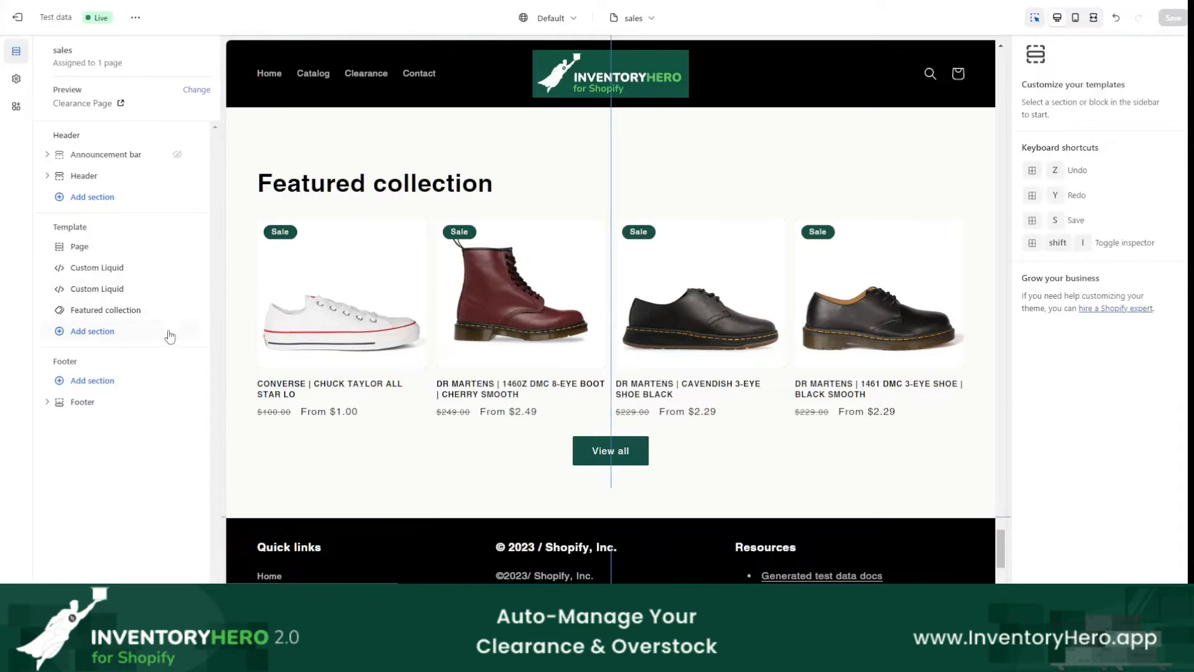
Step: Delete the stray "f" after the opening ul tag in the second Custom Liquid section's code and save the template
click(140, 289)
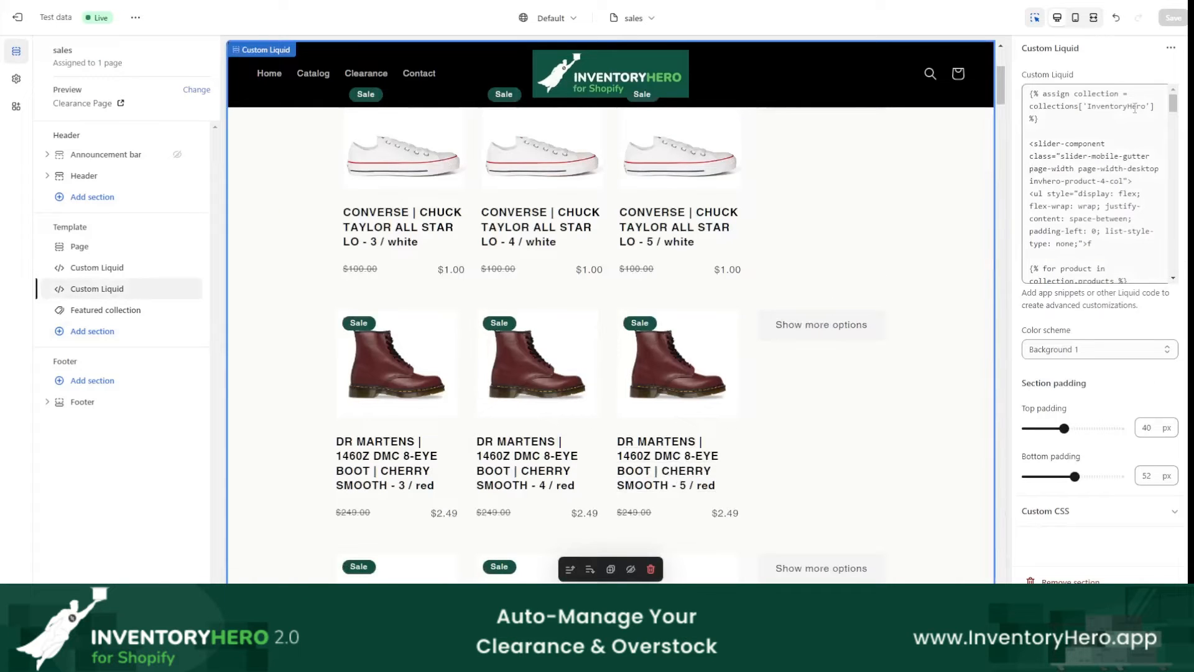
drag(1173, 108, 1165, 58)
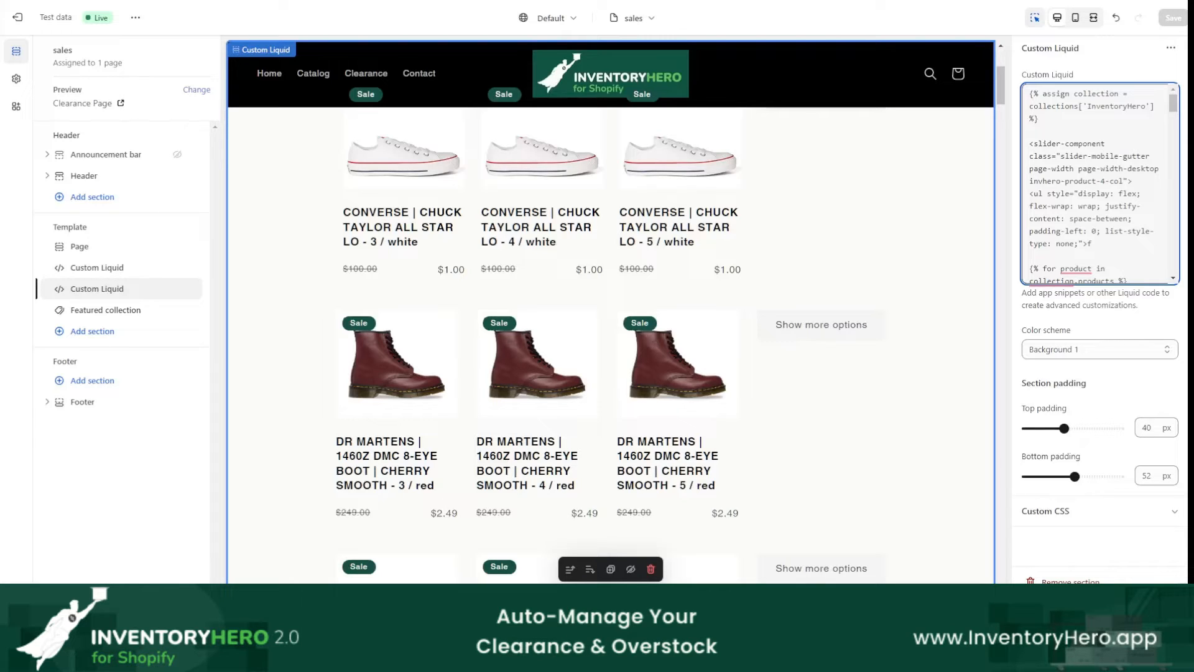
key(BackSpace)
click(1179, 21)
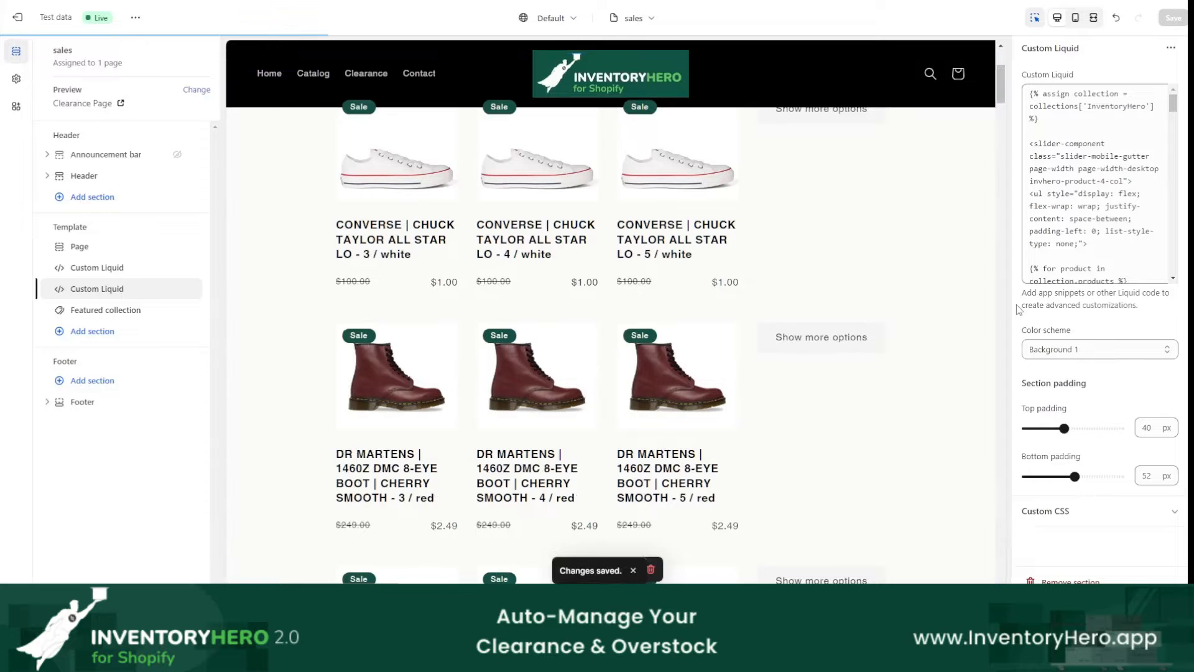
scroll(820, 311, up, 1)
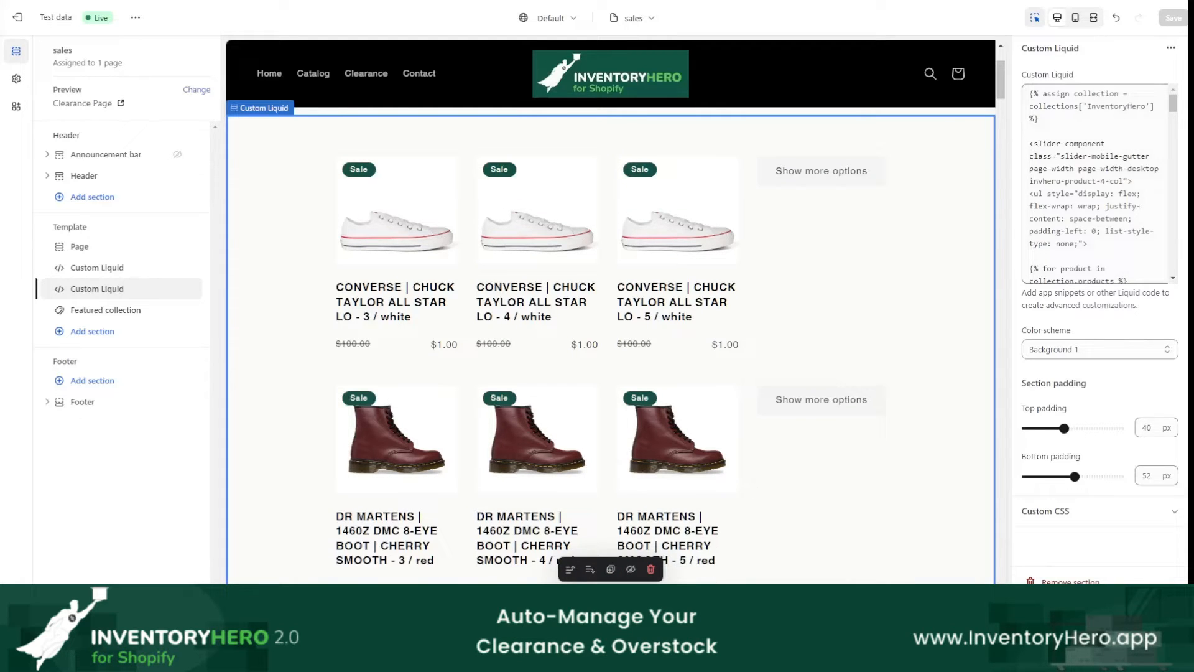
Step: In the Notepad outline, make the Step 3 line a dashed item and add "- Inject custom code (email us for this code)" below it
click(647, 658)
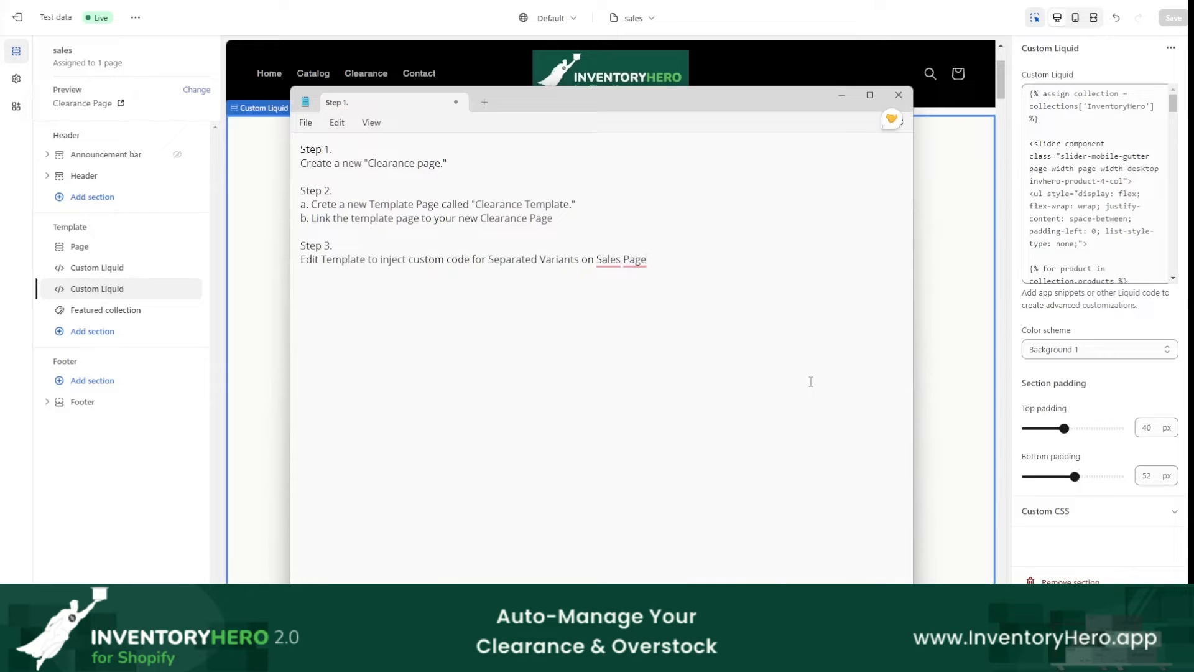
text(-)
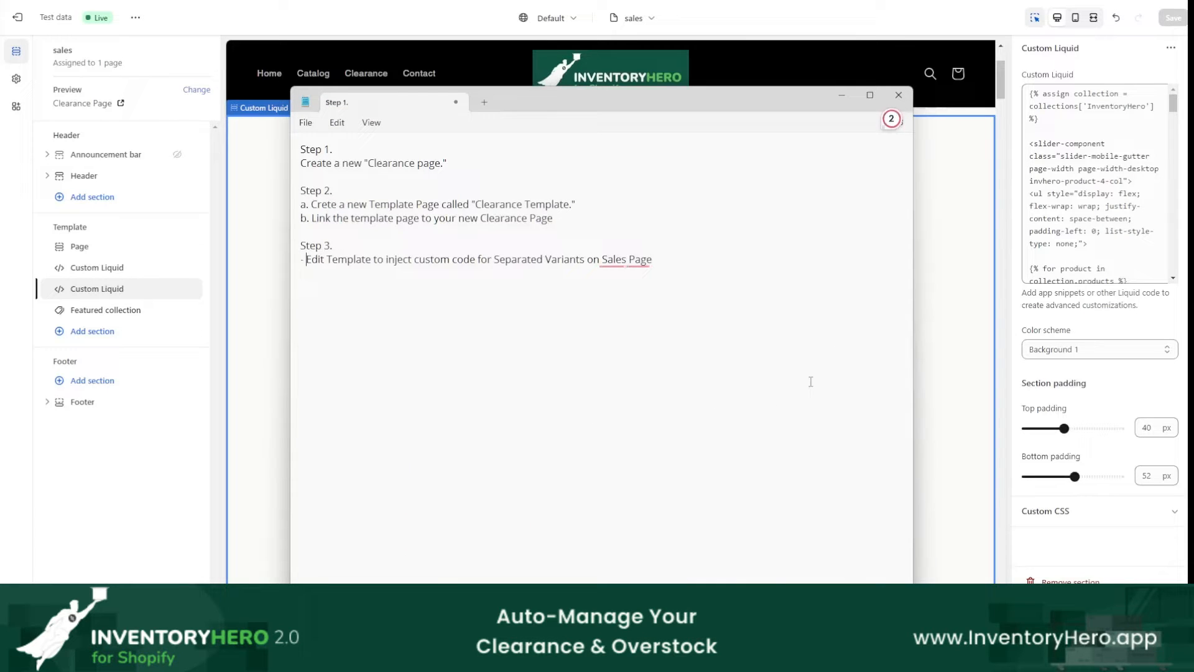
key(End)
key(Return)
text(- Inject custom code (email us for this code))
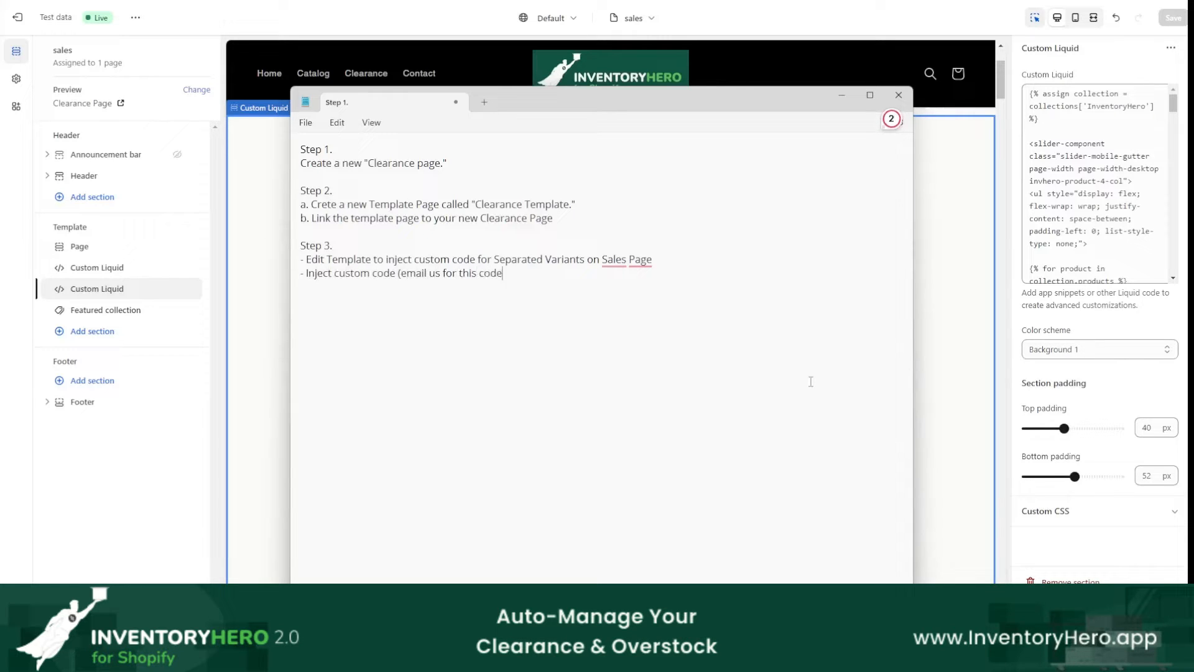
Step: Add "Step 4." to the Notepad outline with the item "- Create a custom collection, called it Clearance Page"
key(Return)
key(Return)
text(Step 4. )
text(-)
text( Create a custom co)
text(llection)
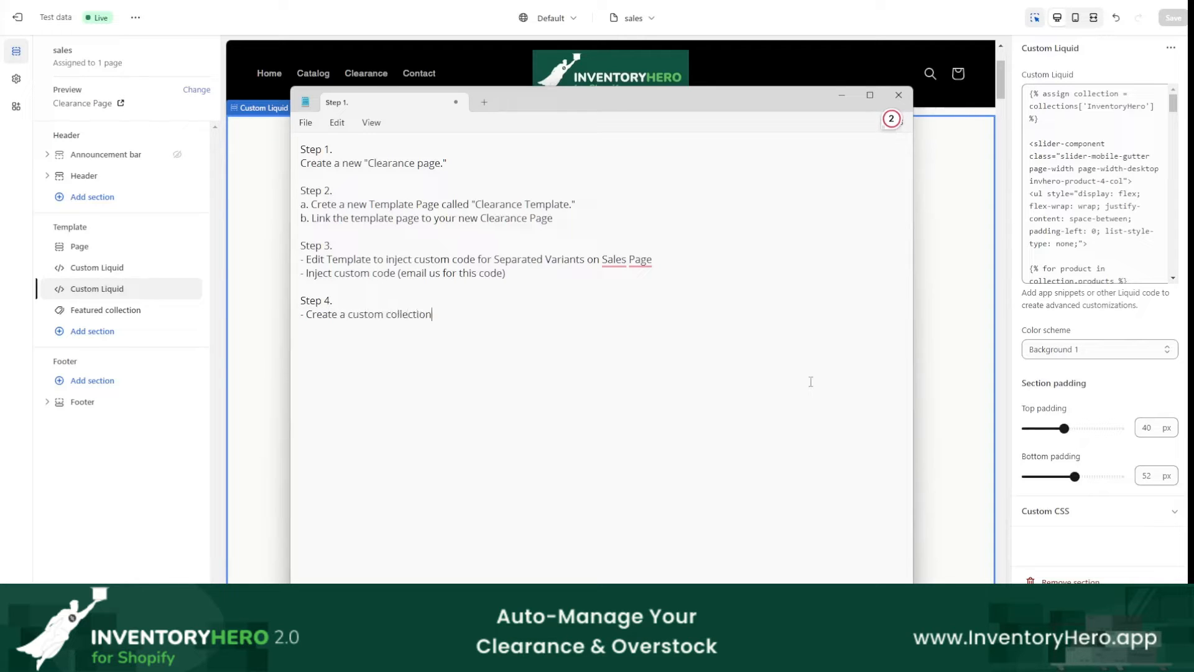
text(, called it I)
key(BackSpace)
text(Clearance Page)
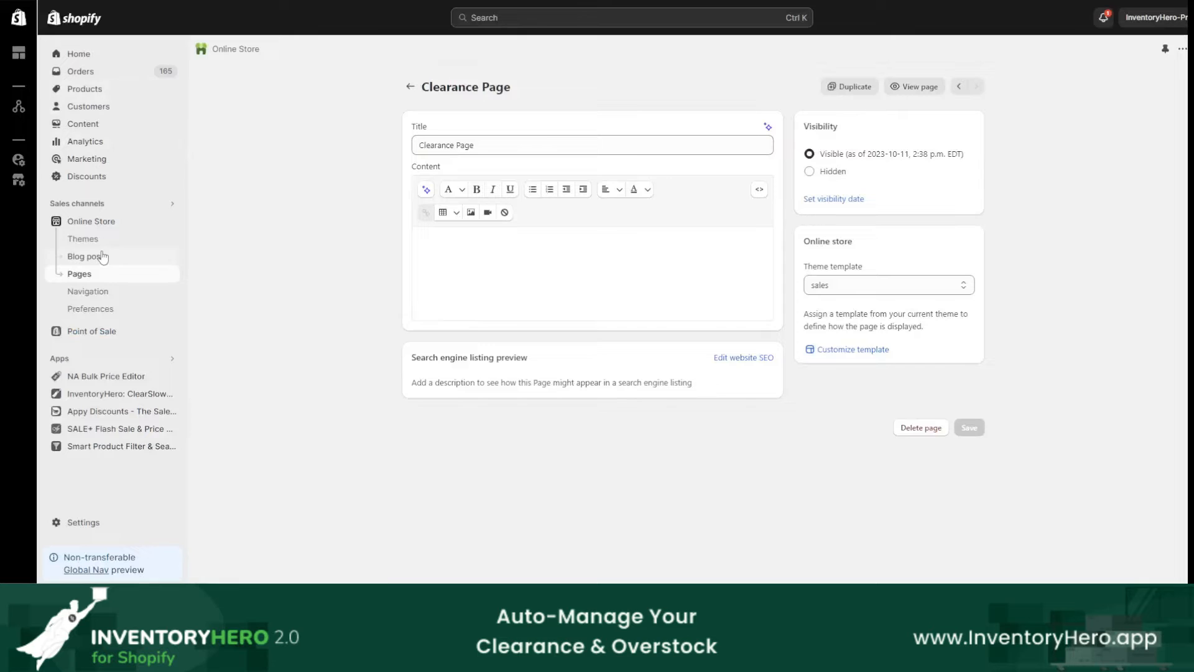
Step: Start a new product collection in the Shopify admin and title it "Clearance Page"
click(93, 93)
click(92, 107)
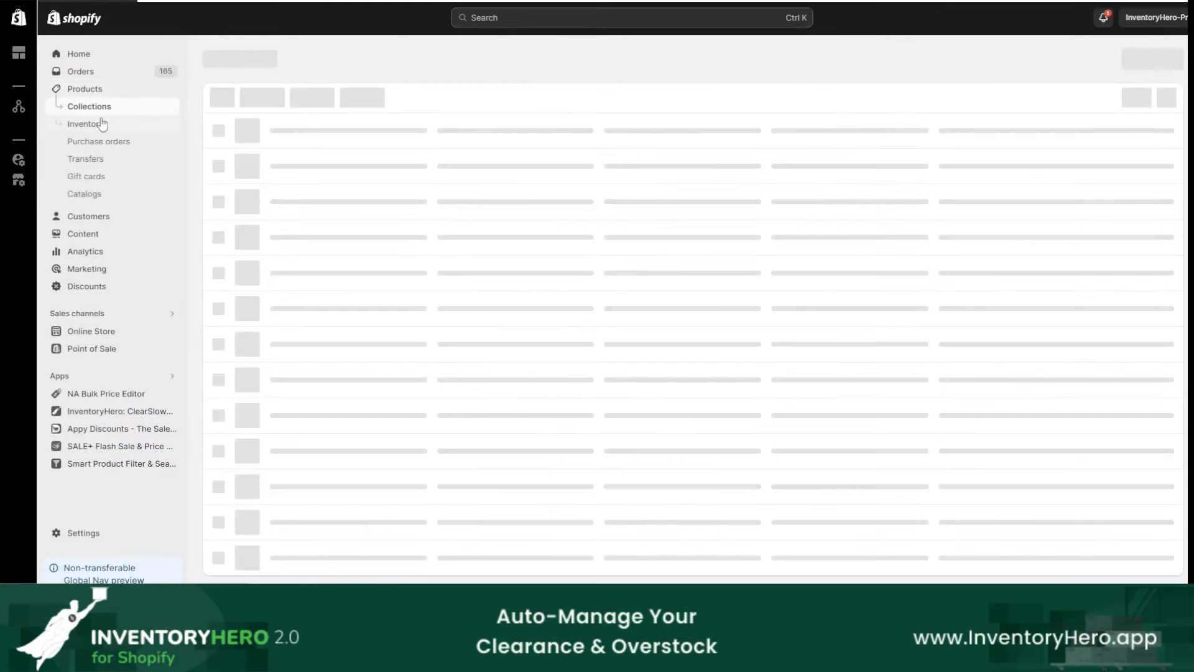
click(1139, 58)
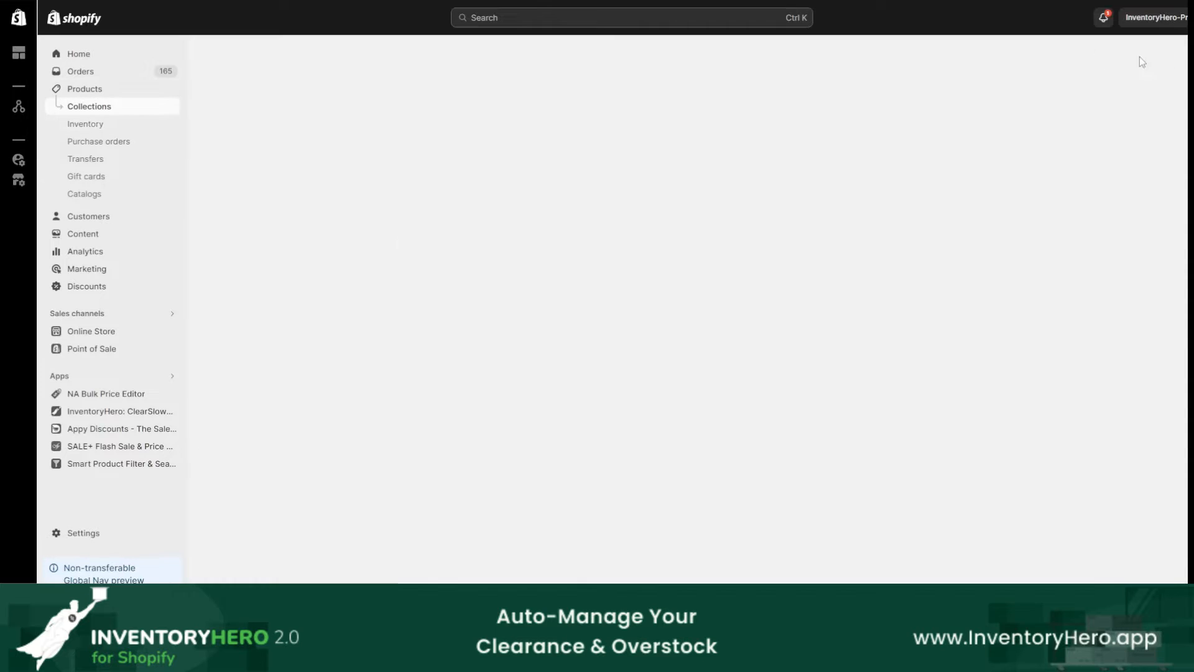
click(530, 120)
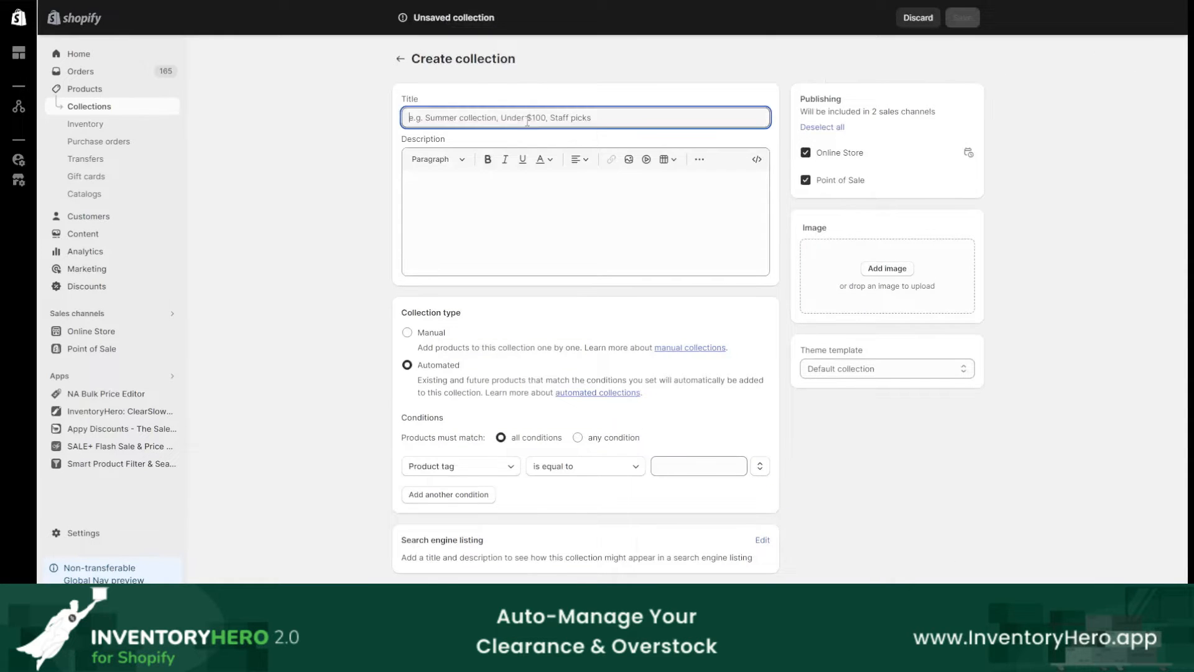
text(Clearance Page)
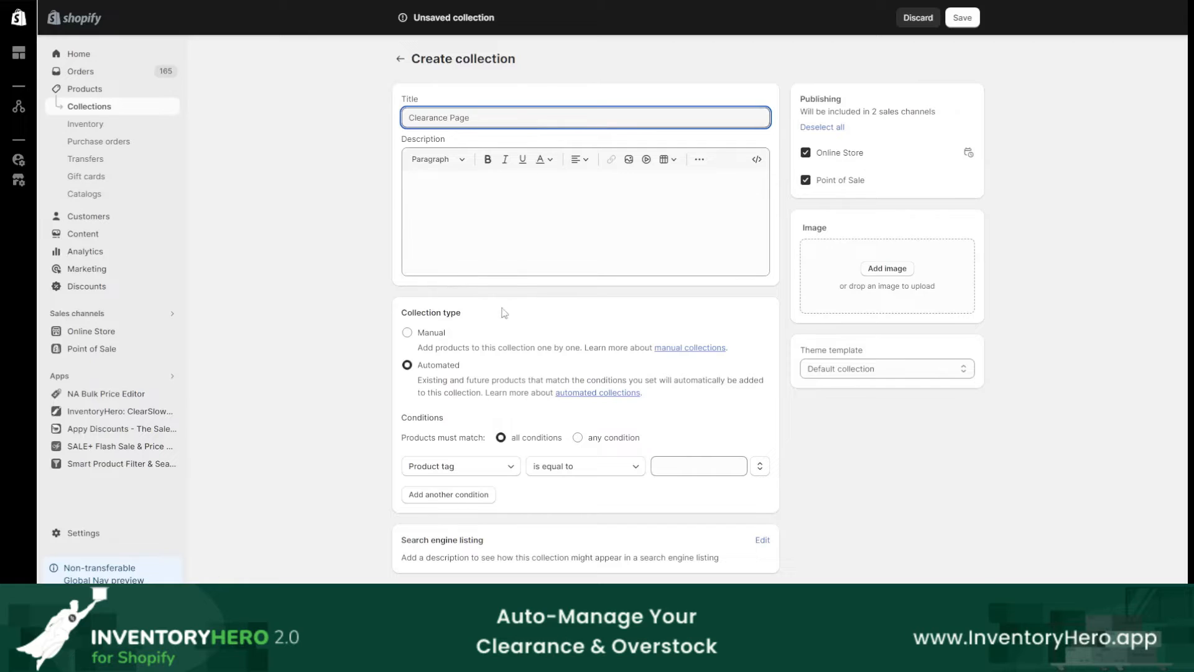
scroll(451, 431, down, 1)
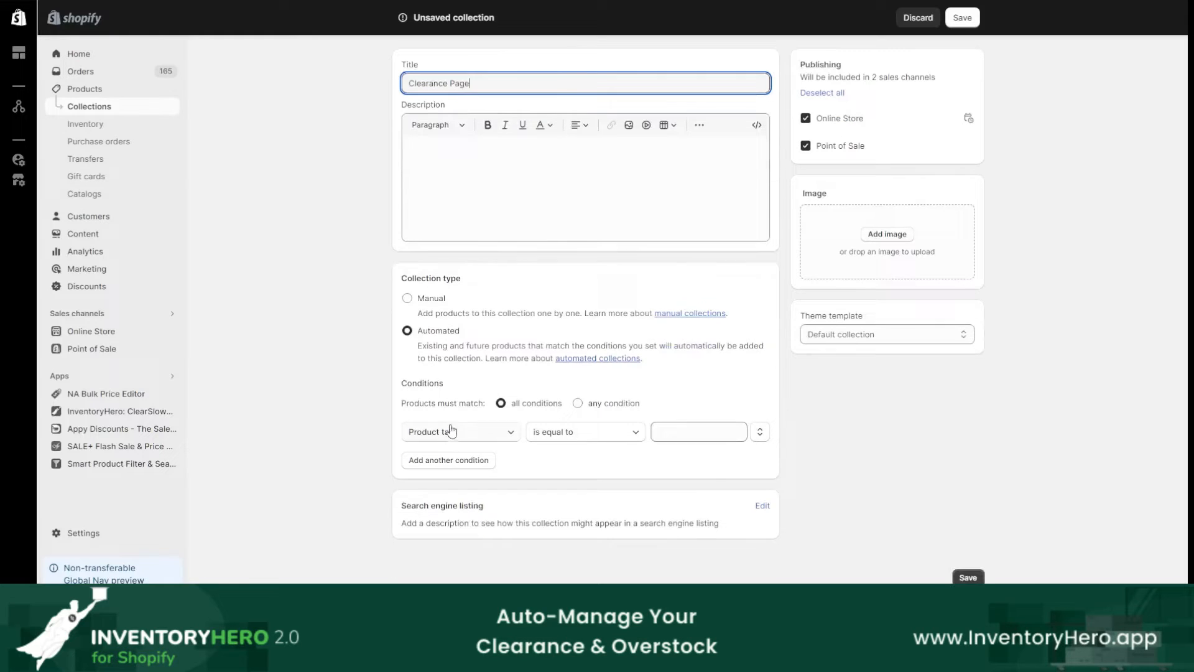
click(451, 462)
click(466, 438)
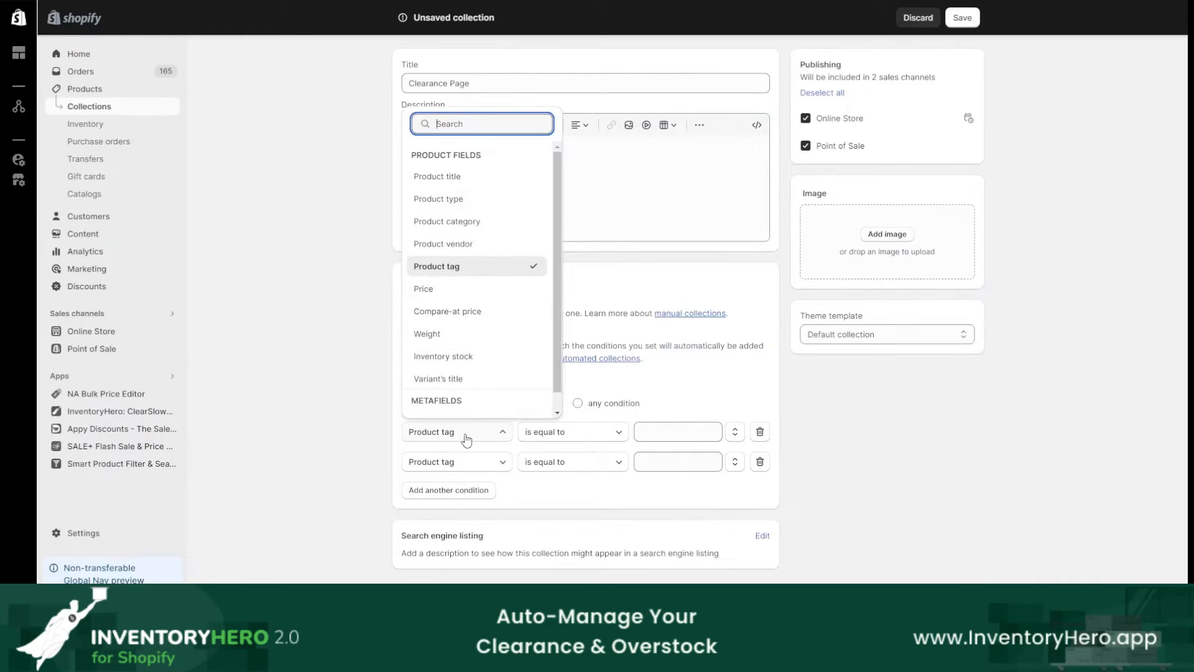
click(471, 267)
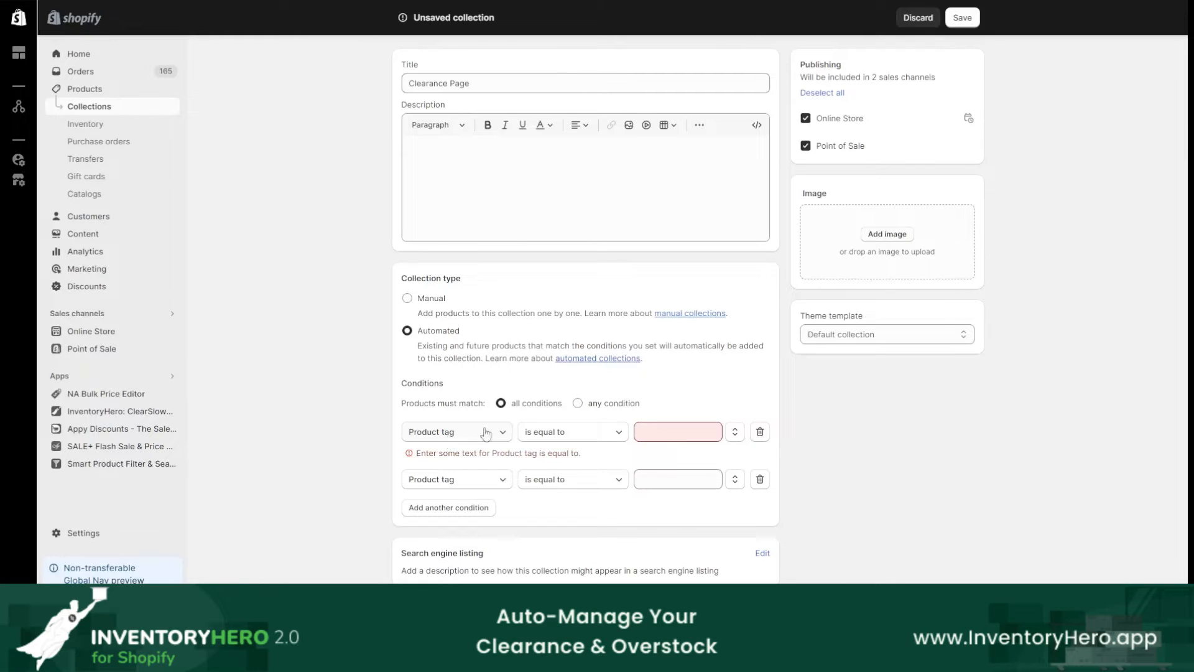
click(759, 479)
Step: Set the collection's Product tag condition to match the tag inventory-hero-discounted
click(690, 434)
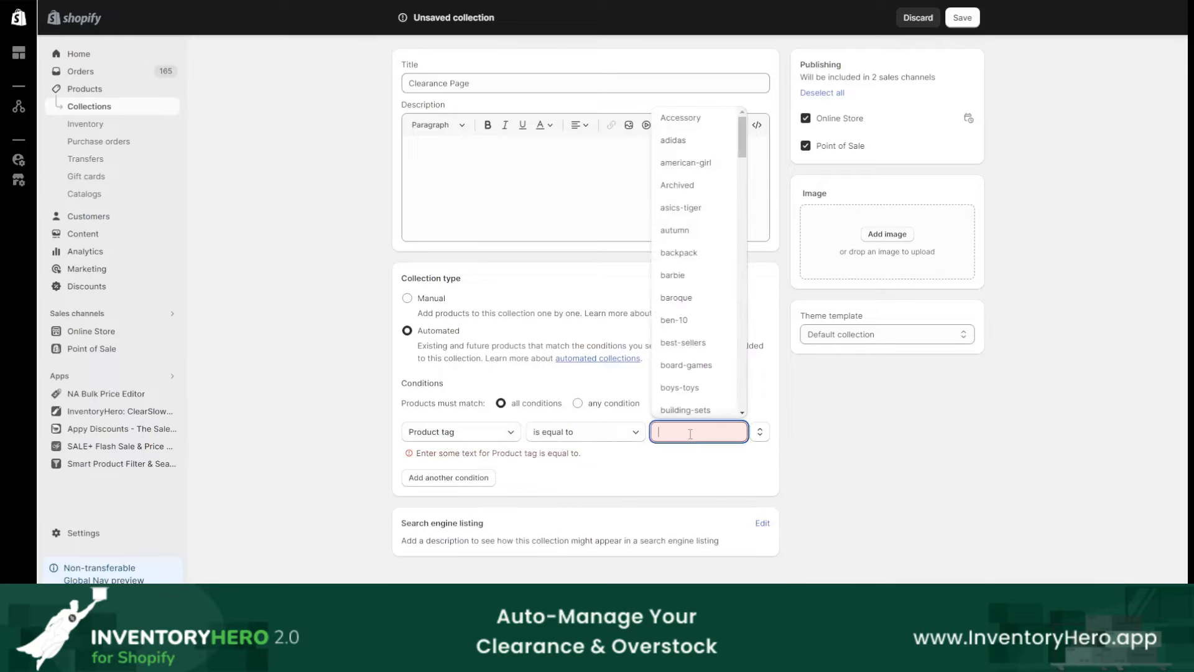
text(in)
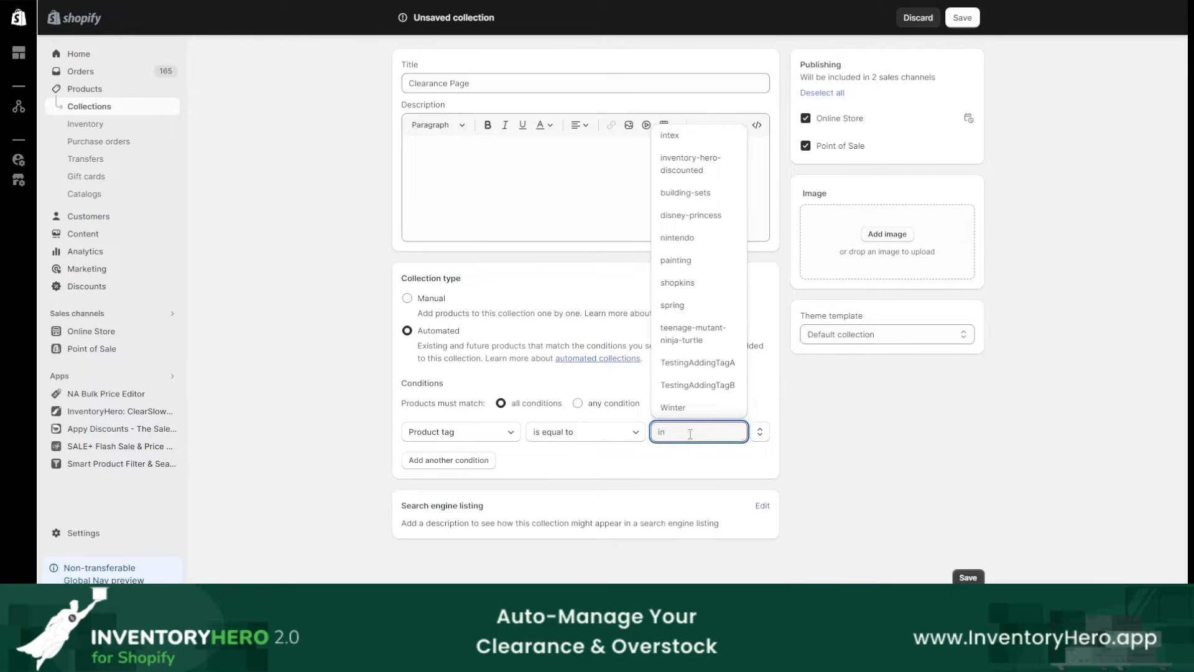
text(ve)
key(ctrl+2)
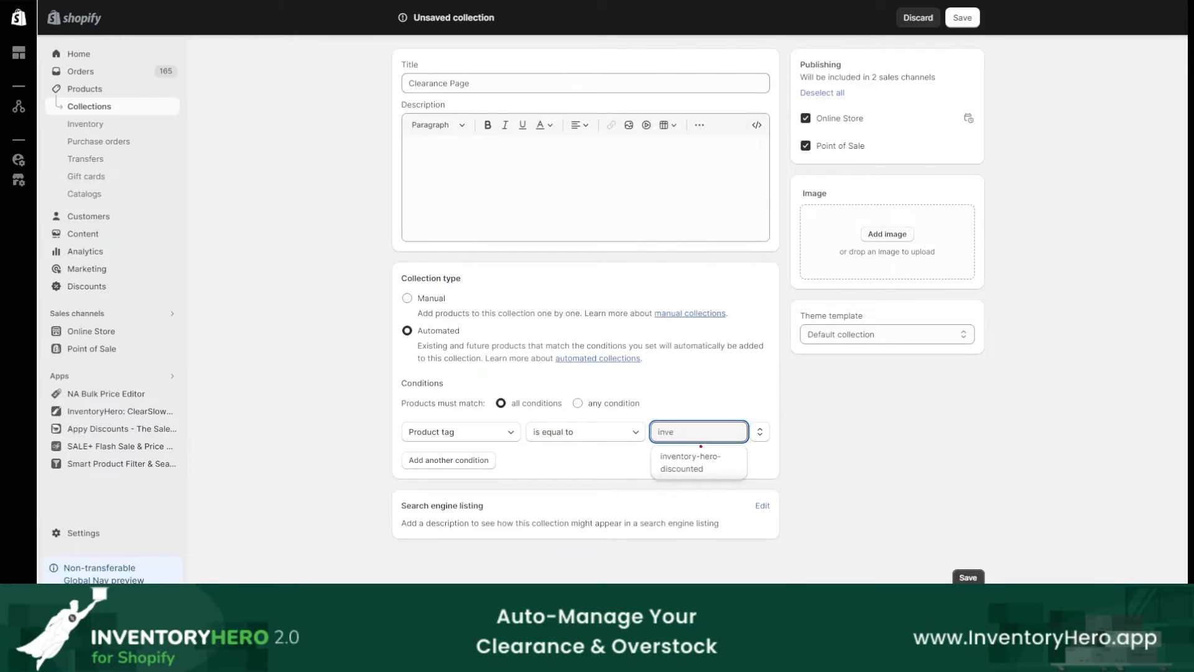
mouse_move(708, 444)
mouse_down()
mouse_move(745, 453)
mouse_move(685, 447)
mouse_up()
key(Escape)
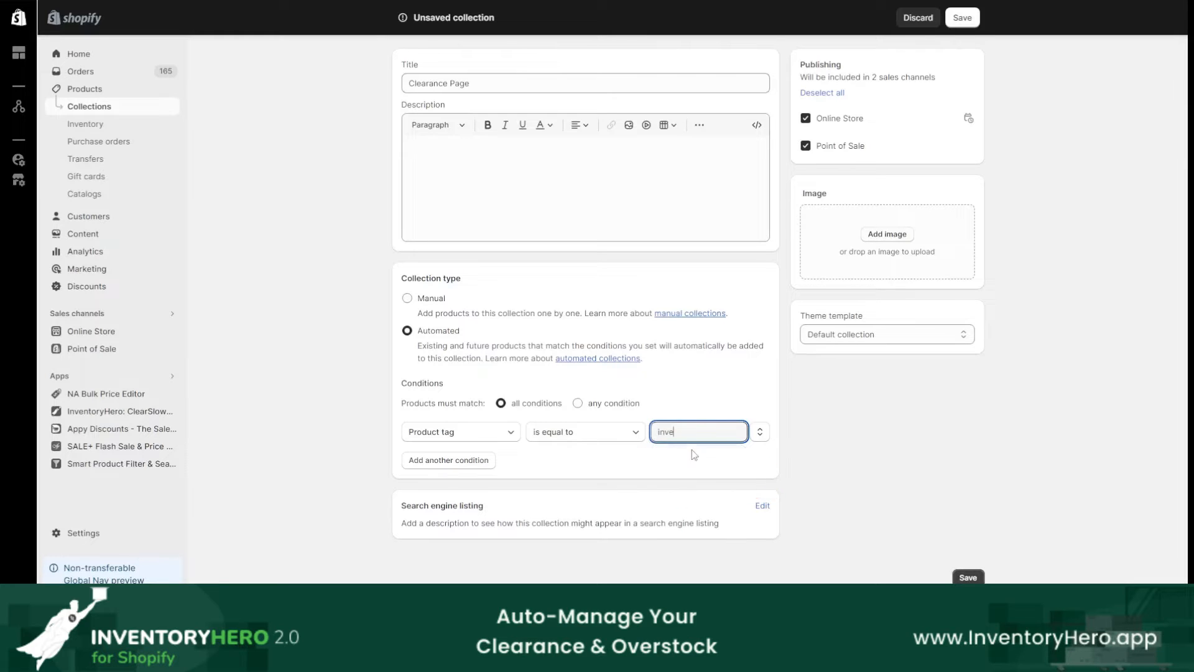
click(689, 459)
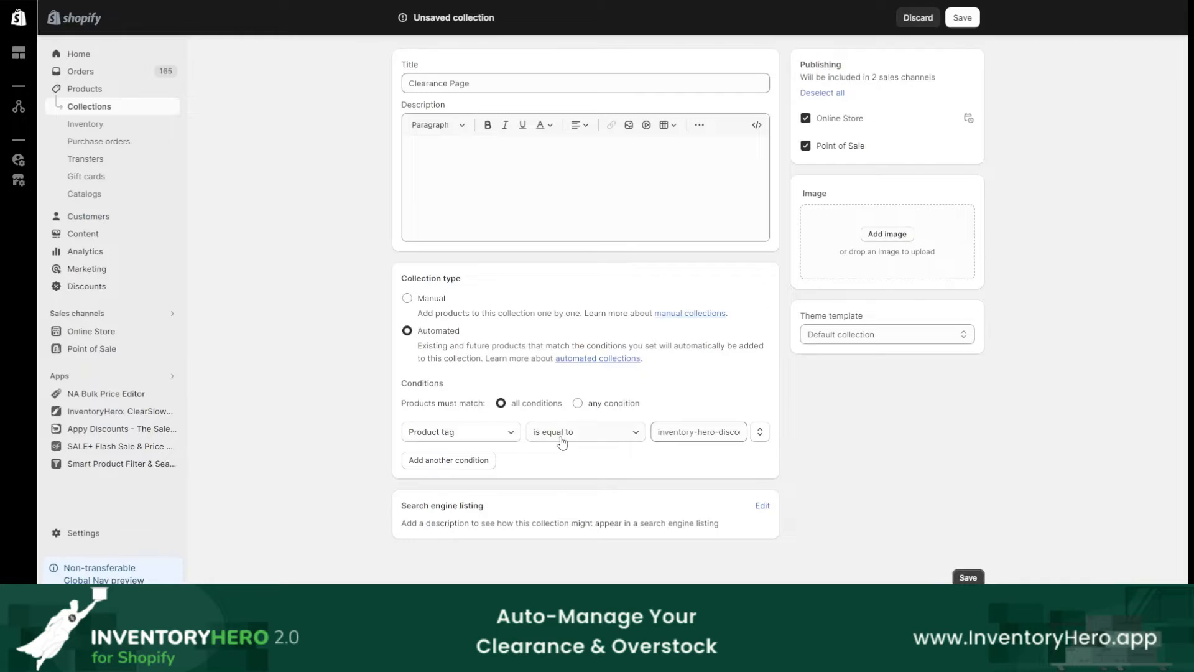
Step: Add a second condition to the Clearance Page collection requiring that the Compare-at price is not empty
click(468, 460)
click(469, 465)
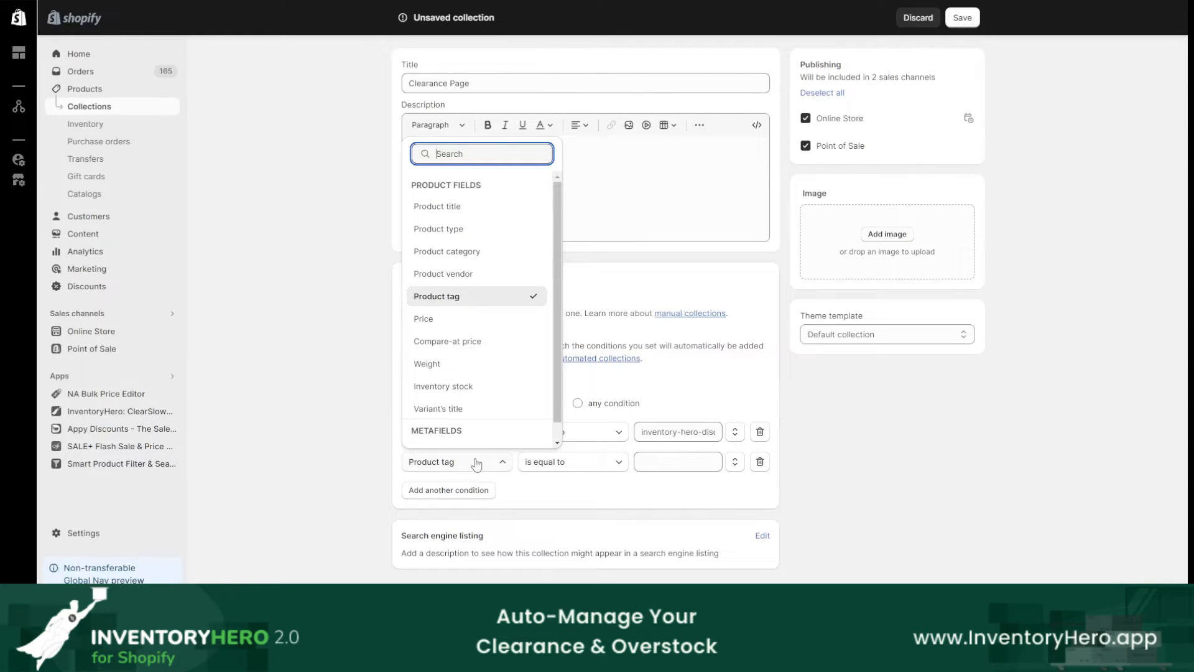
click(453, 345)
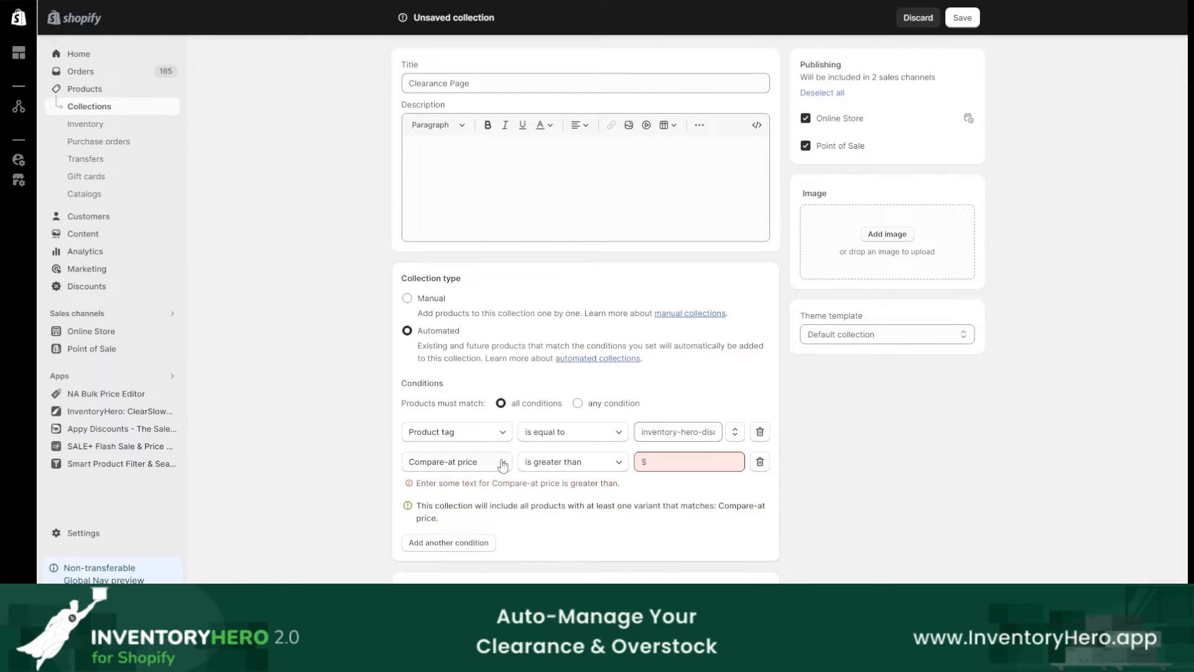
click(551, 464)
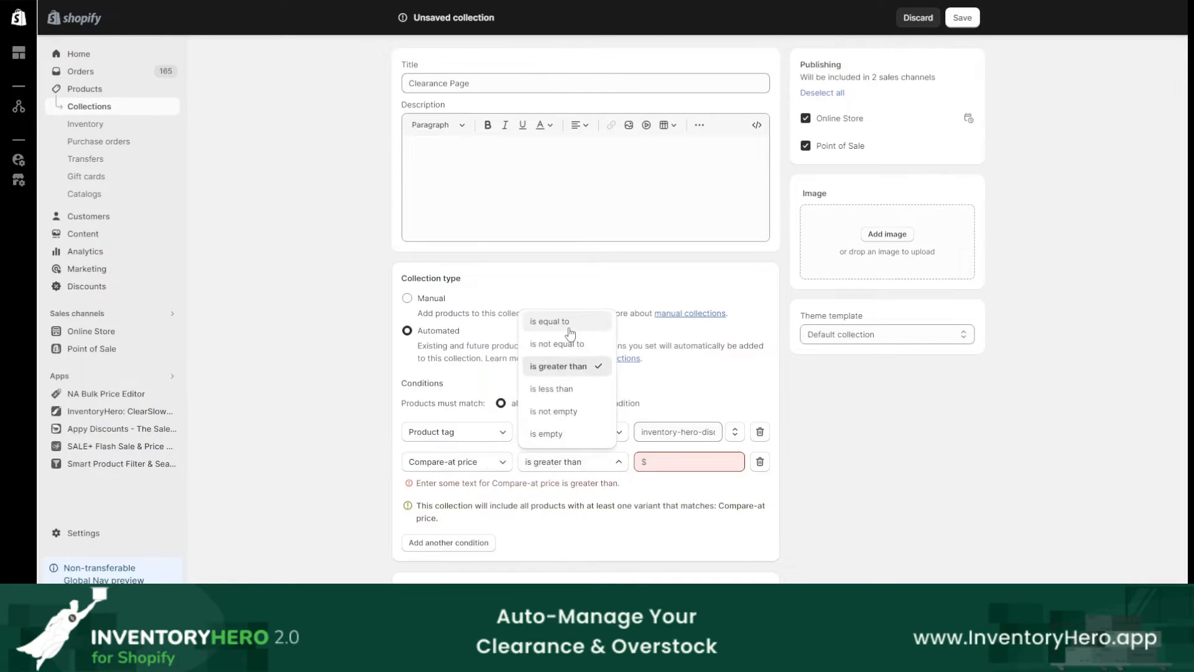
click(553, 411)
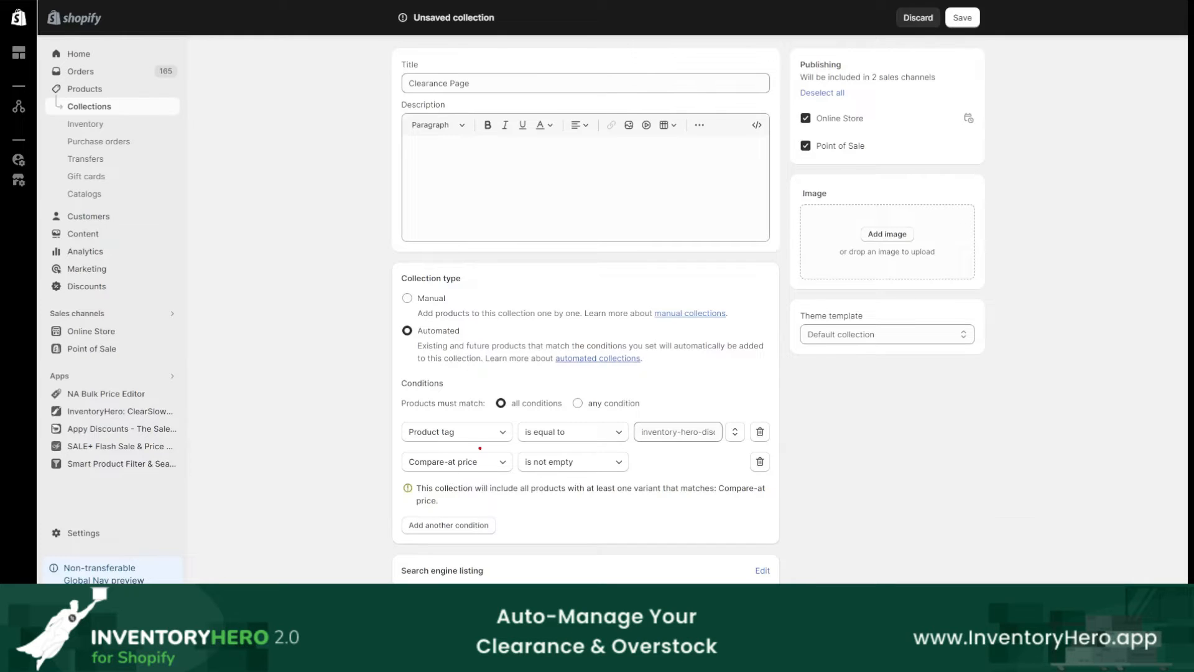
mouse_move(468, 445)
mouse_down()
mouse_move(668, 459)
mouse_move(435, 449)
mouse_up()
key(Escape)
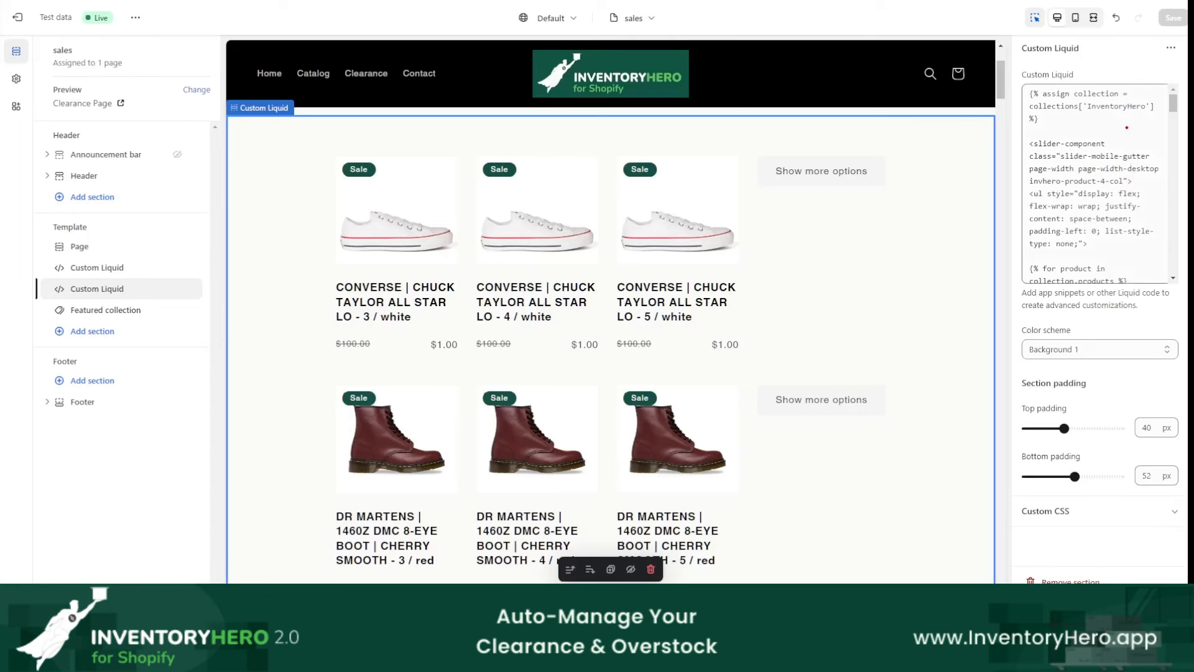
Step: In the Notepad outline, remove the comma from the Step 4 item and add "- Edit the code" below it
drag(1080, 116, 1158, 118)
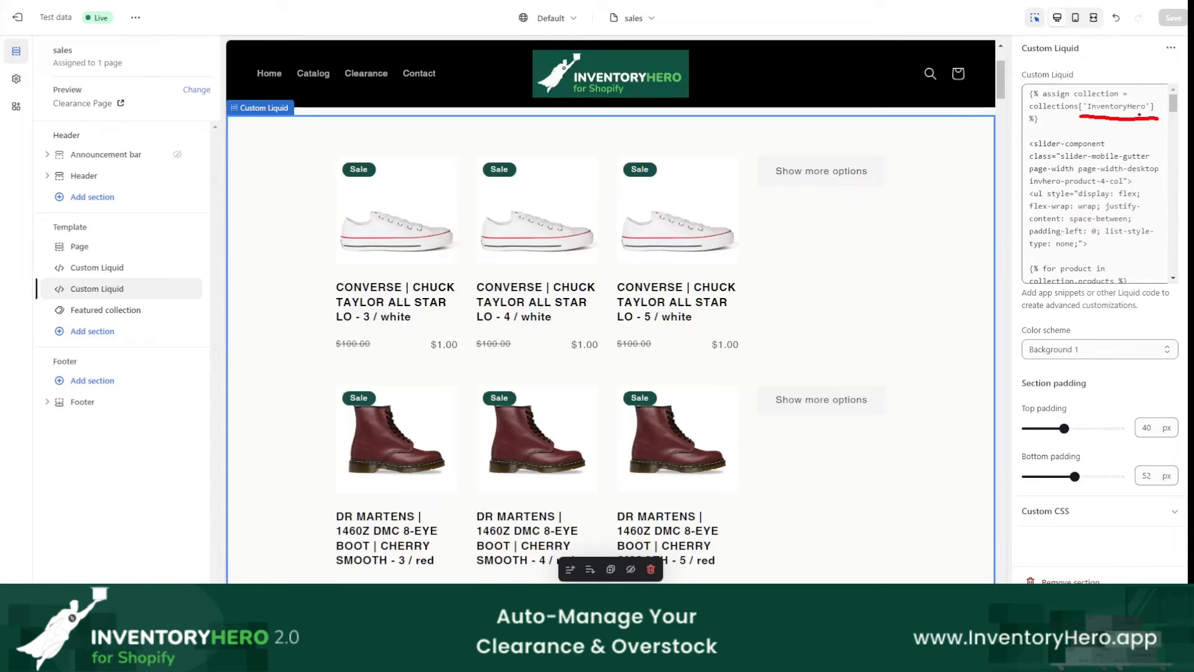
key(Escape)
click(560, 657)
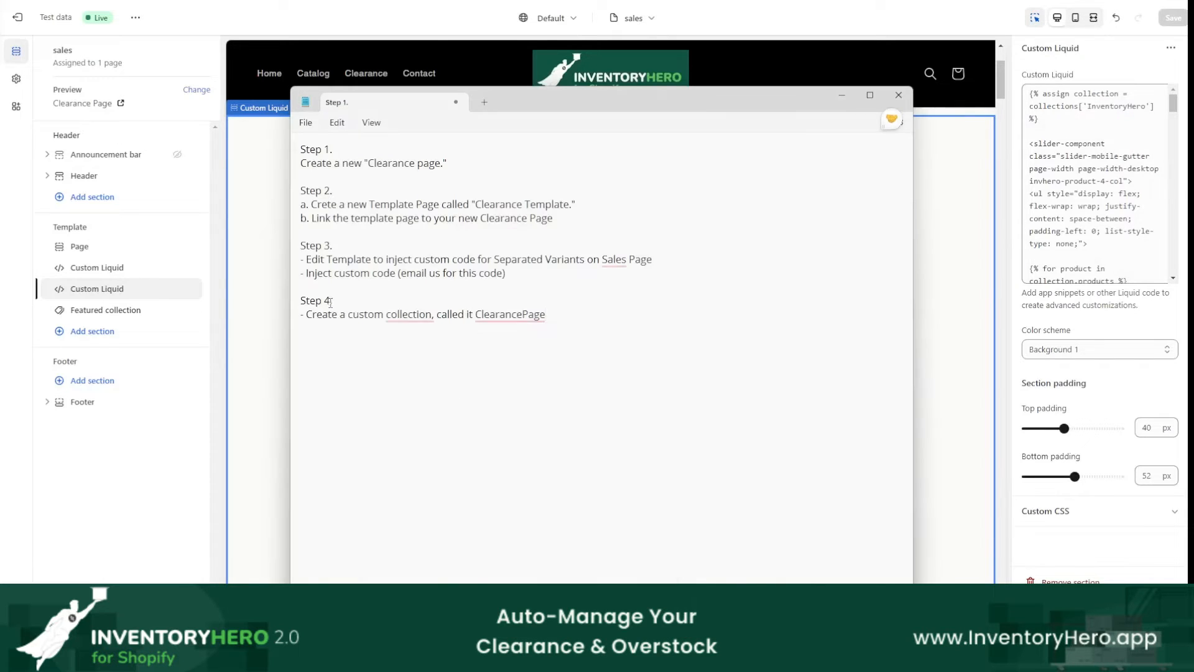
right_click(407, 314)
click(416, 349)
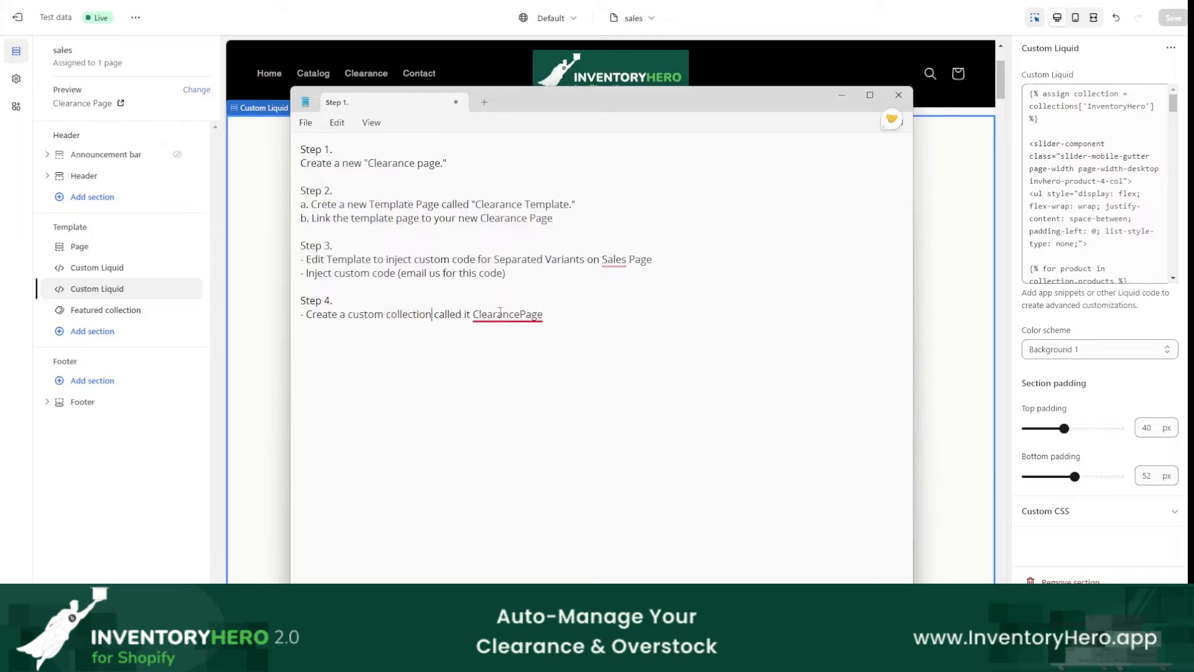
click(603, 282)
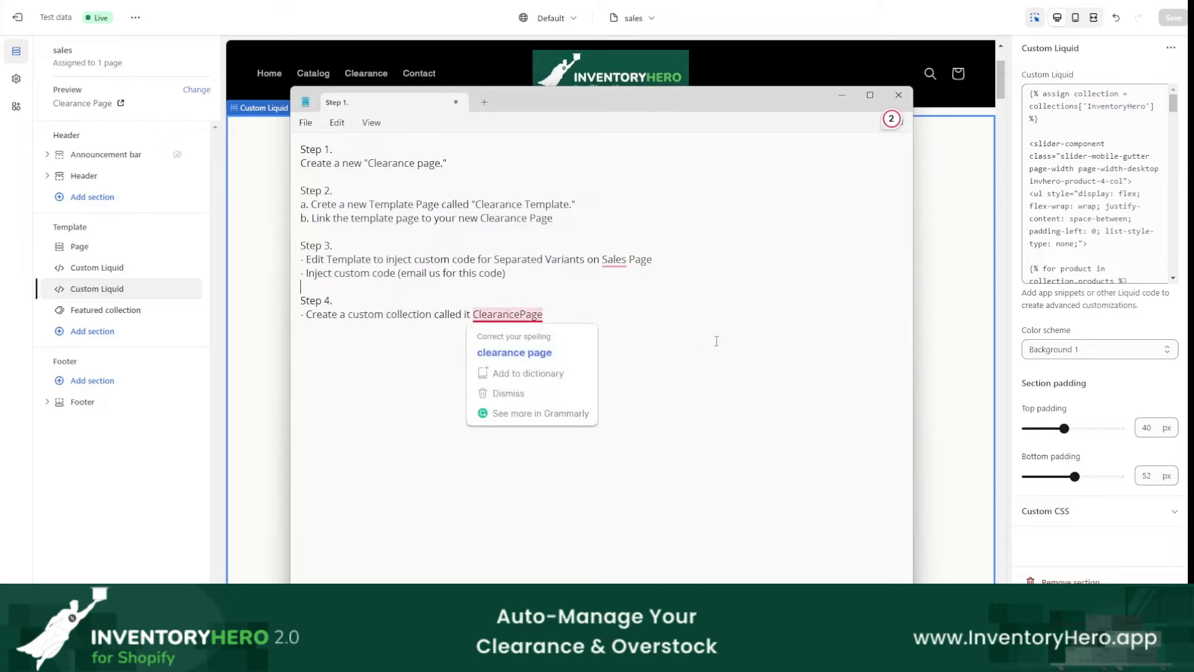
key(ctrl+End)
key(Return)
text(- Edit )
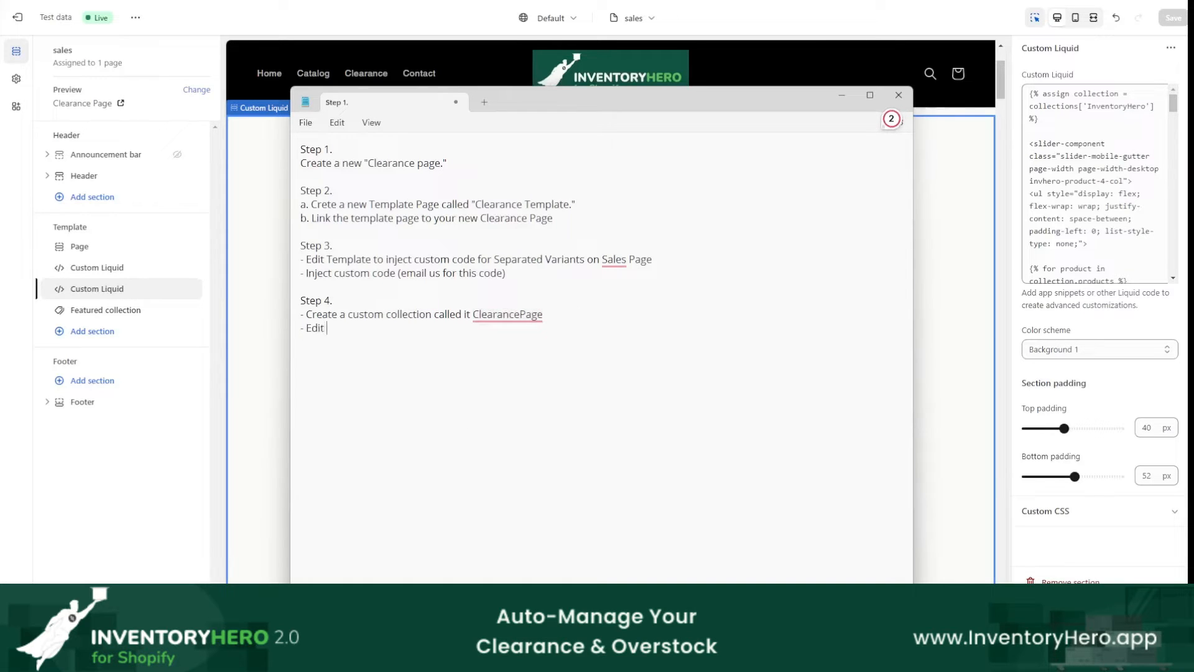
text(the code)
click(842, 94)
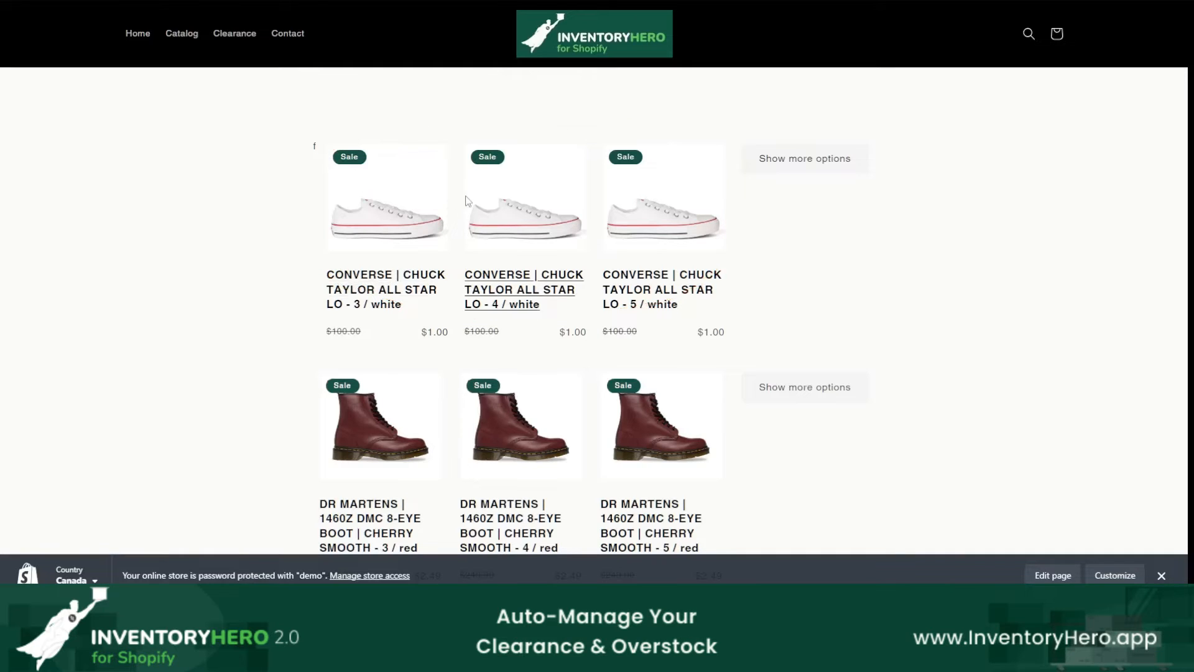
Step: Open the size 4 Converse Chuck Taylor variant from the storefront clearance page and compare the prices of its other sizes up to 13
click(491, 305)
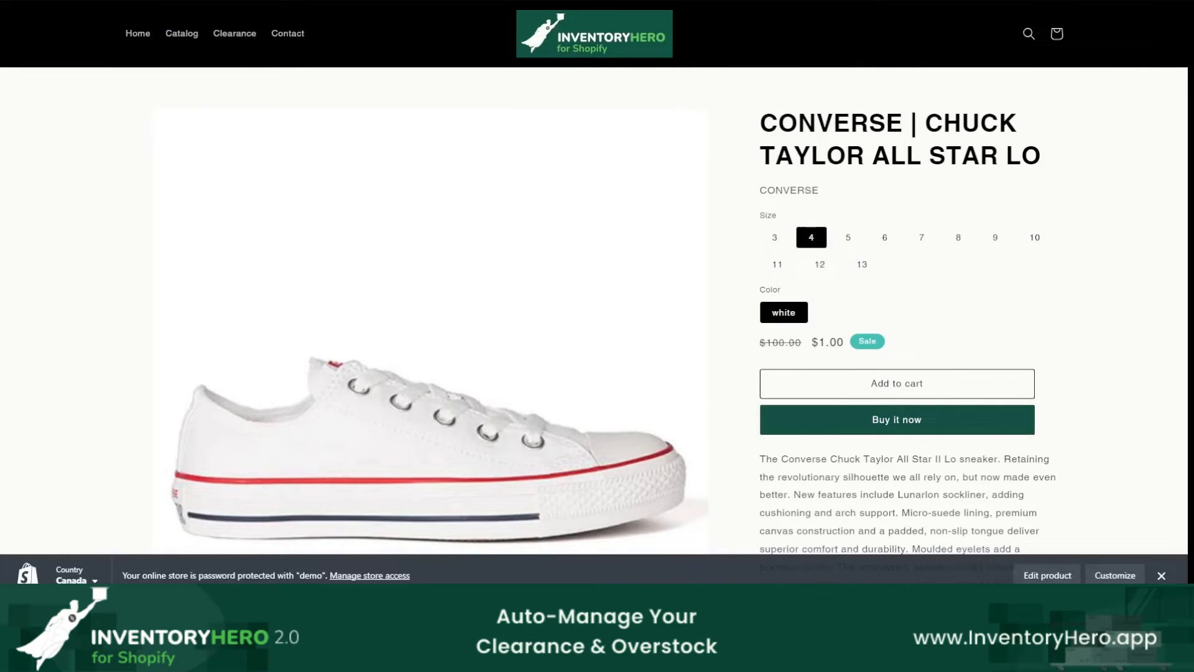
right_click(795, 85)
click(803, 92)
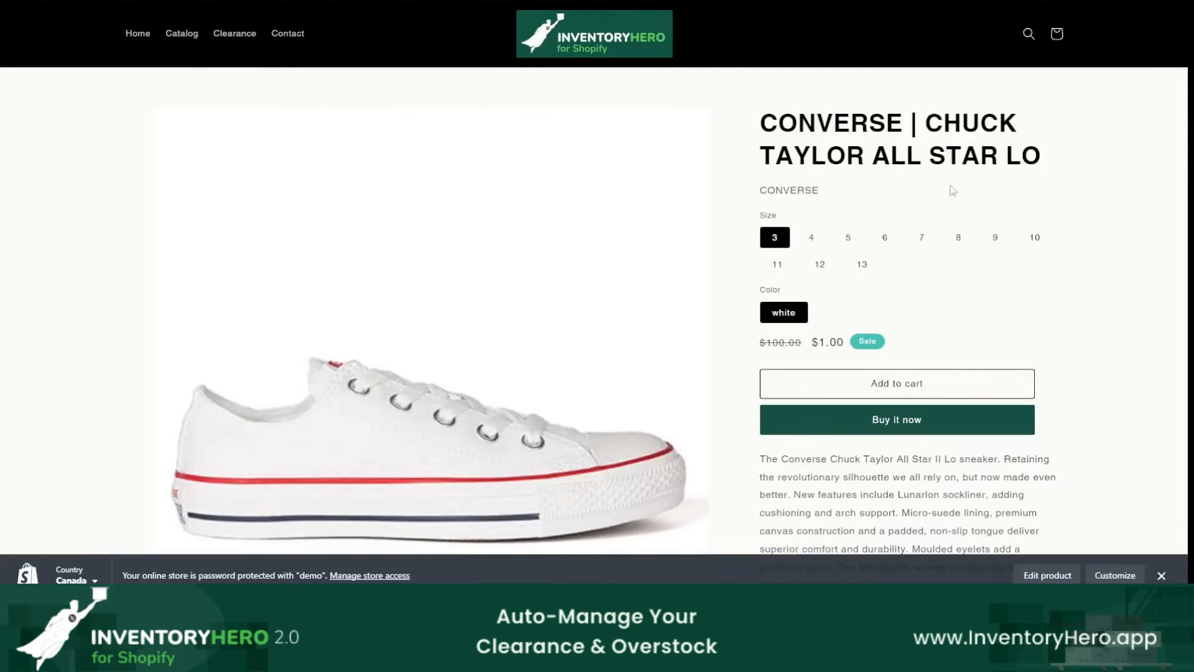
click(885, 237)
click(995, 238)
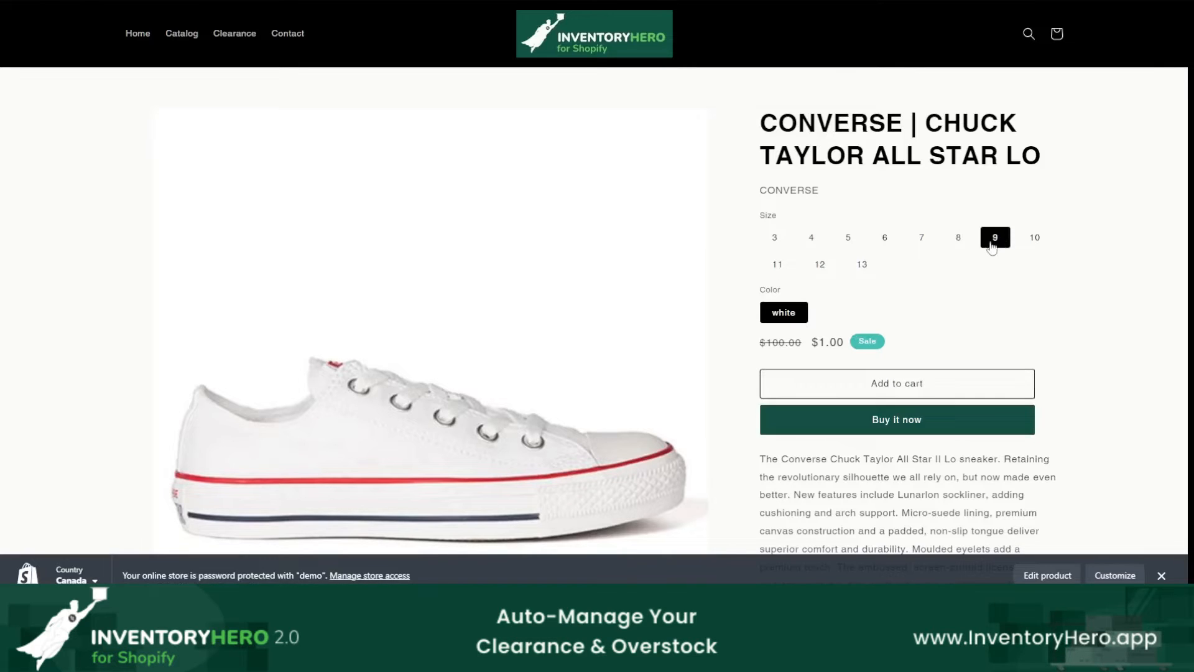
click(957, 239)
click(862, 265)
click(820, 264)
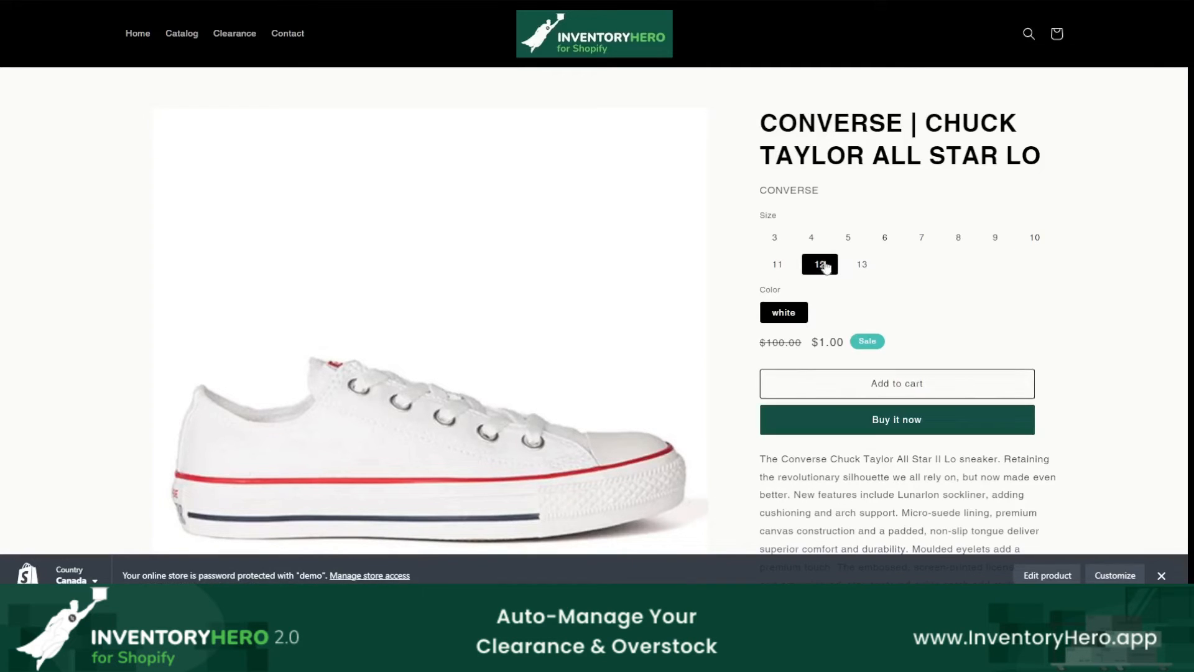
click(867, 269)
key(ctrl+2)
mouse_move(893, 269)
mouse_down()
mouse_move(844, 256)
mouse_move(859, 247)
mouse_up()
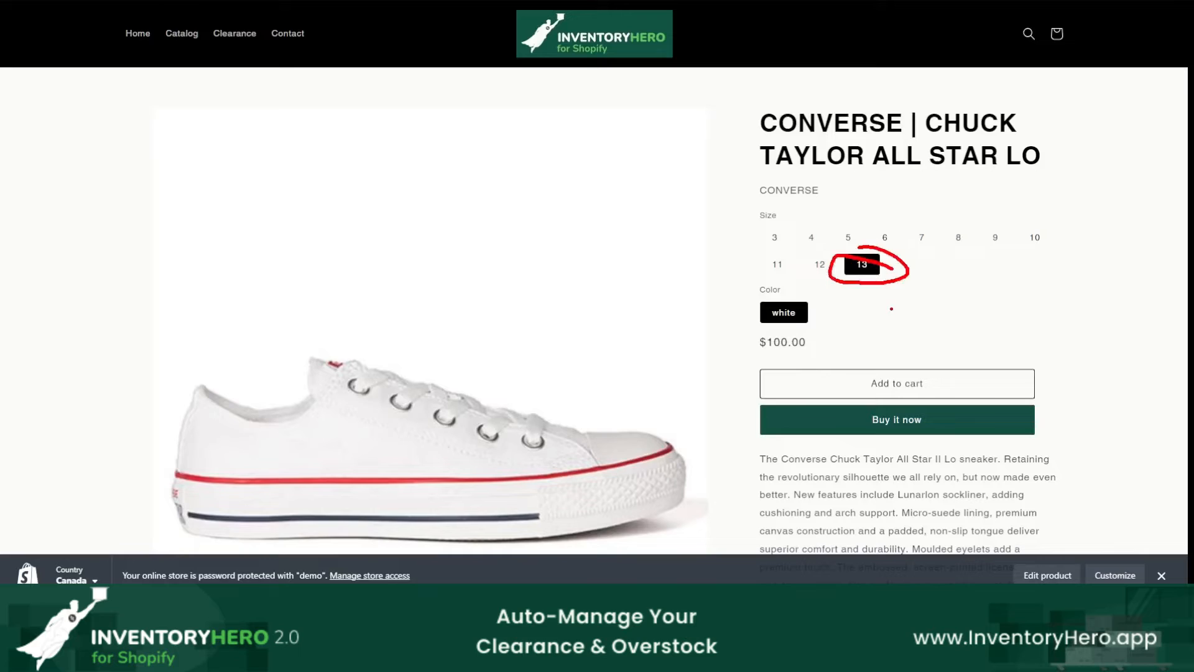
drag(806, 297, 759, 293)
mouse_move(798, 335)
mouse_down()
mouse_move(735, 340)
mouse_move(796, 363)
mouse_up()
key(Escape)
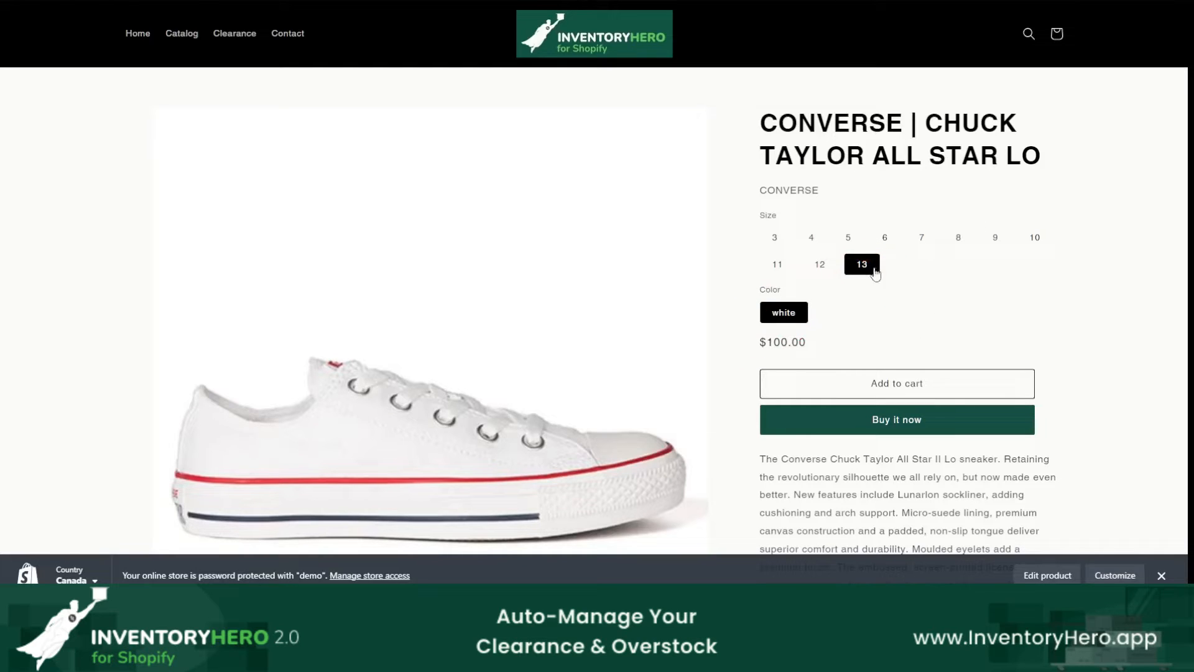
Step: Return to the storefront clearance page and examine the listed variants for products that have no compare-at price
right_click(1025, 244)
click(960, 252)
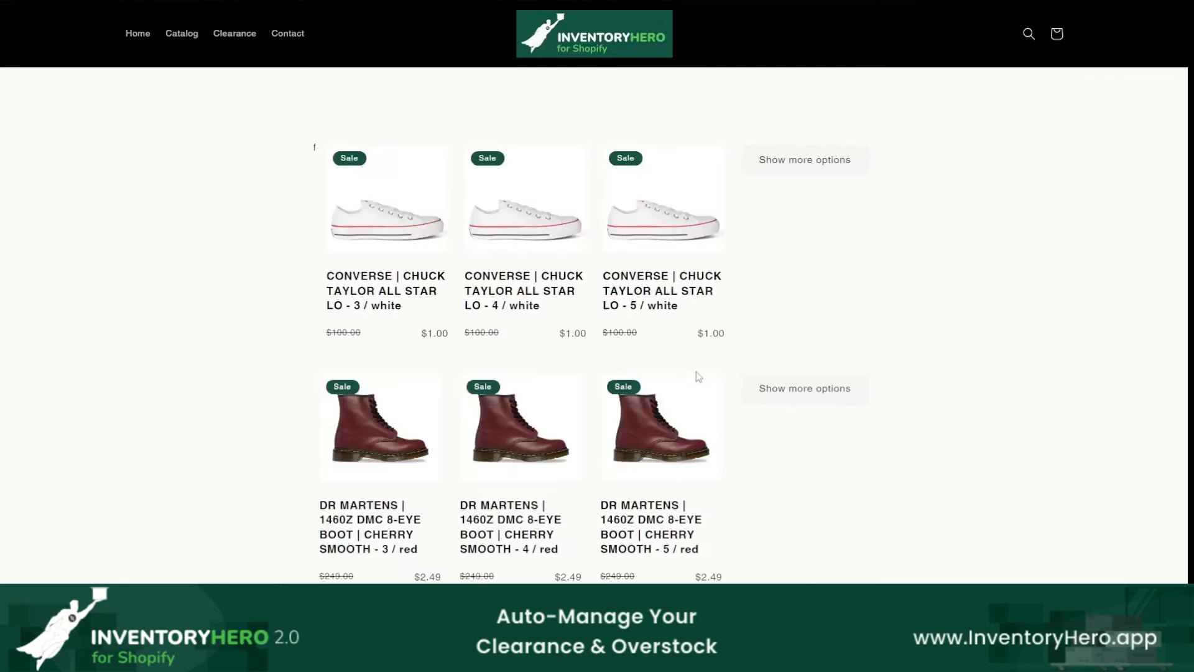
scroll(890, 330, down, 2)
scroll(927, 339, down, 20)
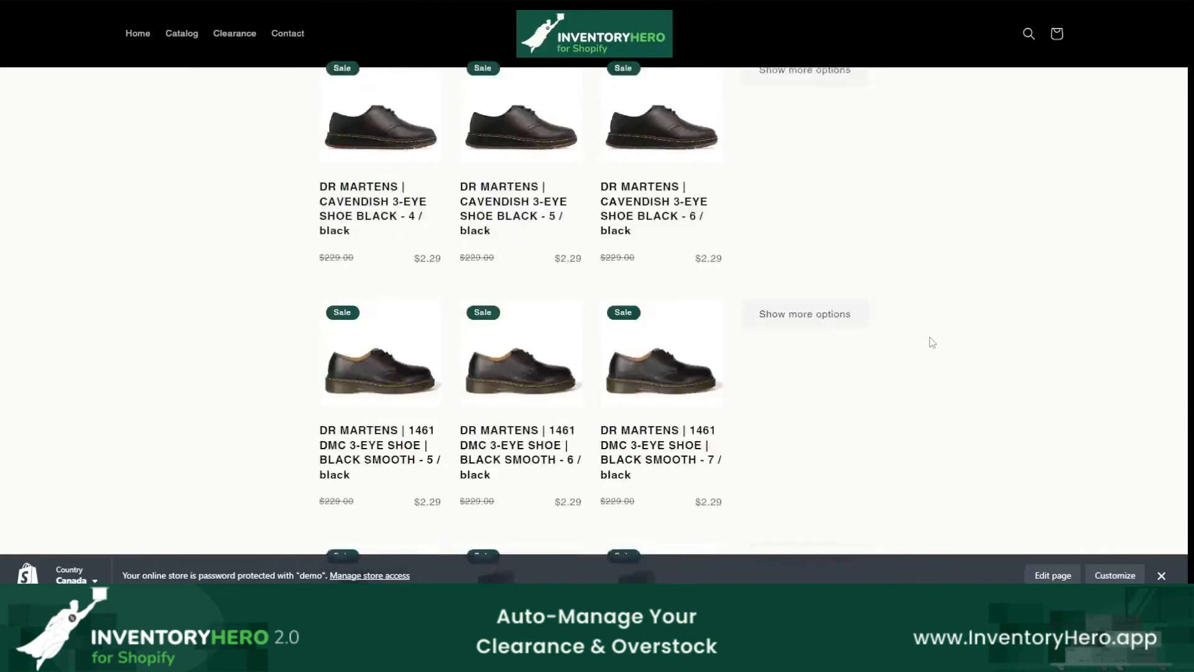
scroll(901, 353, down, 10)
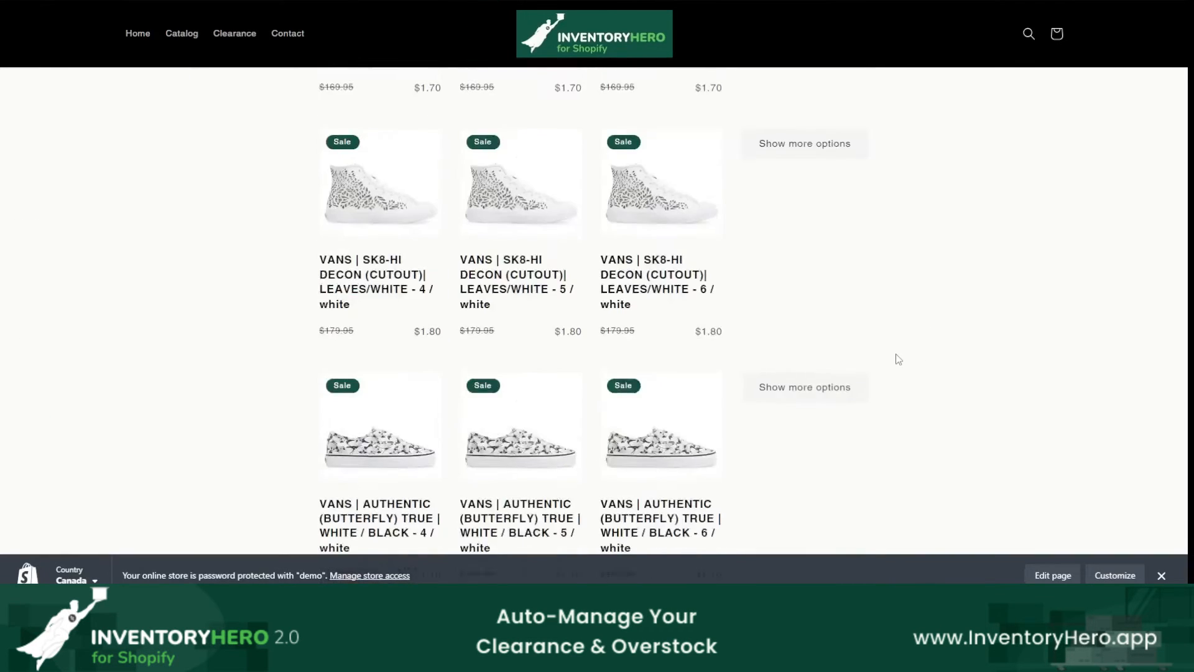
scroll(896, 361, down, 3)
scroll(897, 365, up, 3)
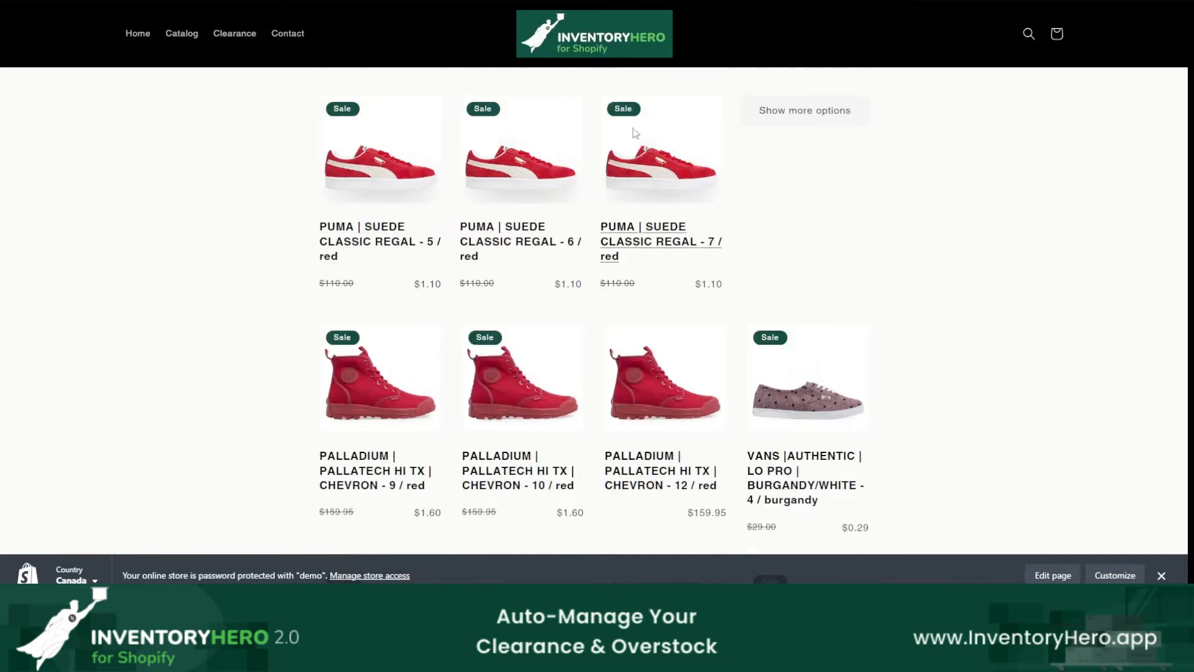
scroll(871, 292, down, 4)
scroll(926, 299, up, 2)
scroll(927, 301, down, 1)
scroll(752, 311, down, 4)
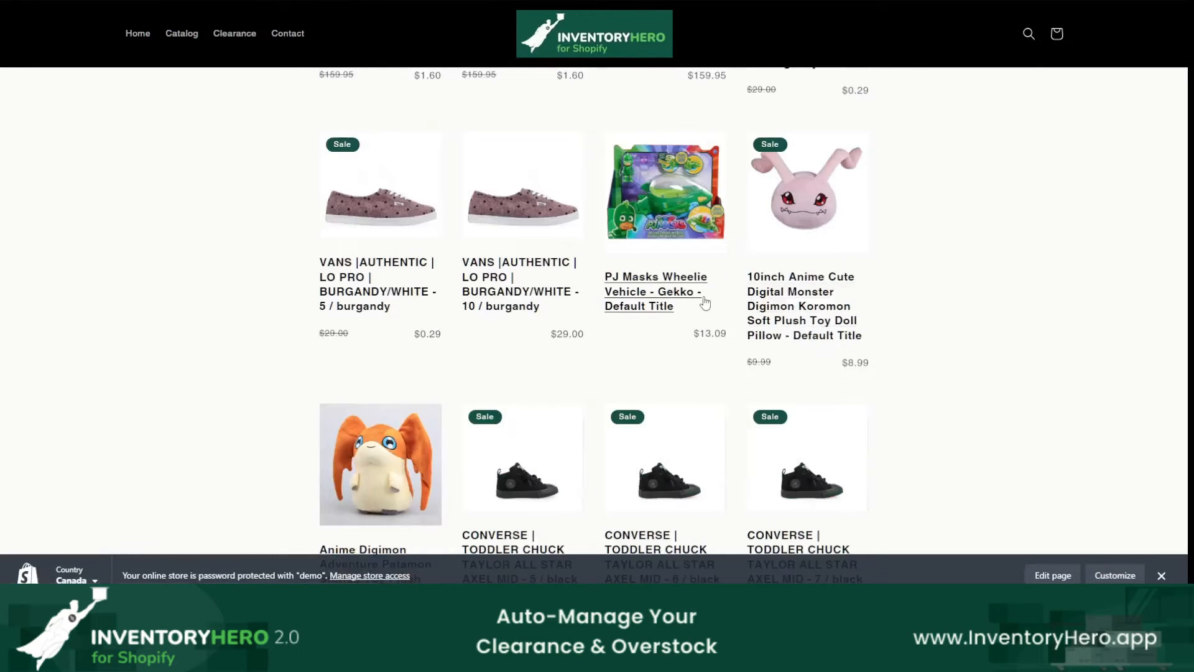
scroll(923, 332, down, 1)
scroll(925, 332, up, 1)
scroll(914, 314, down, 1)
scroll(914, 314, down, 2)
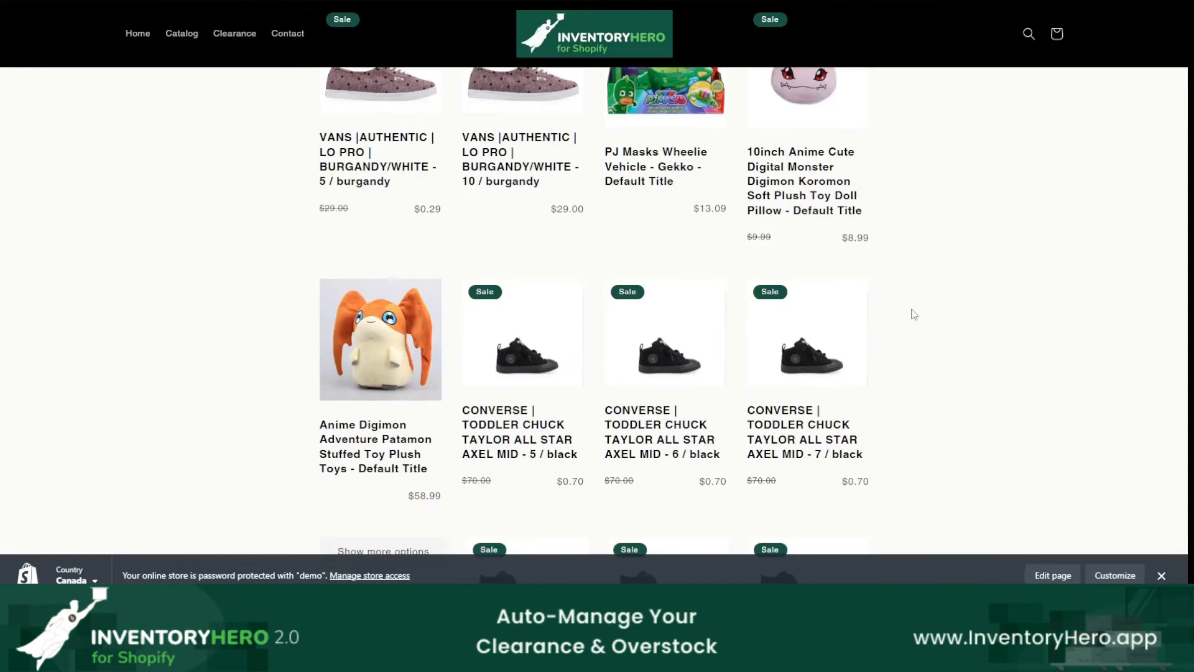
scroll(911, 315, up, 3)
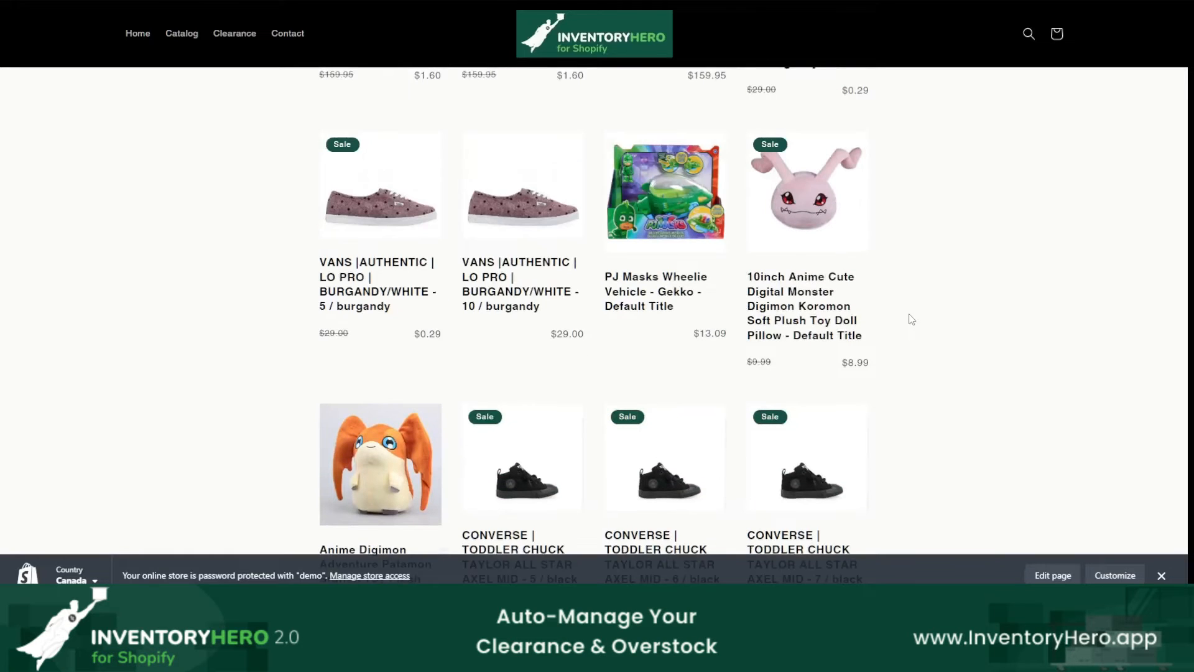
scroll(894, 369, down, 1)
scroll(896, 367, down, 2)
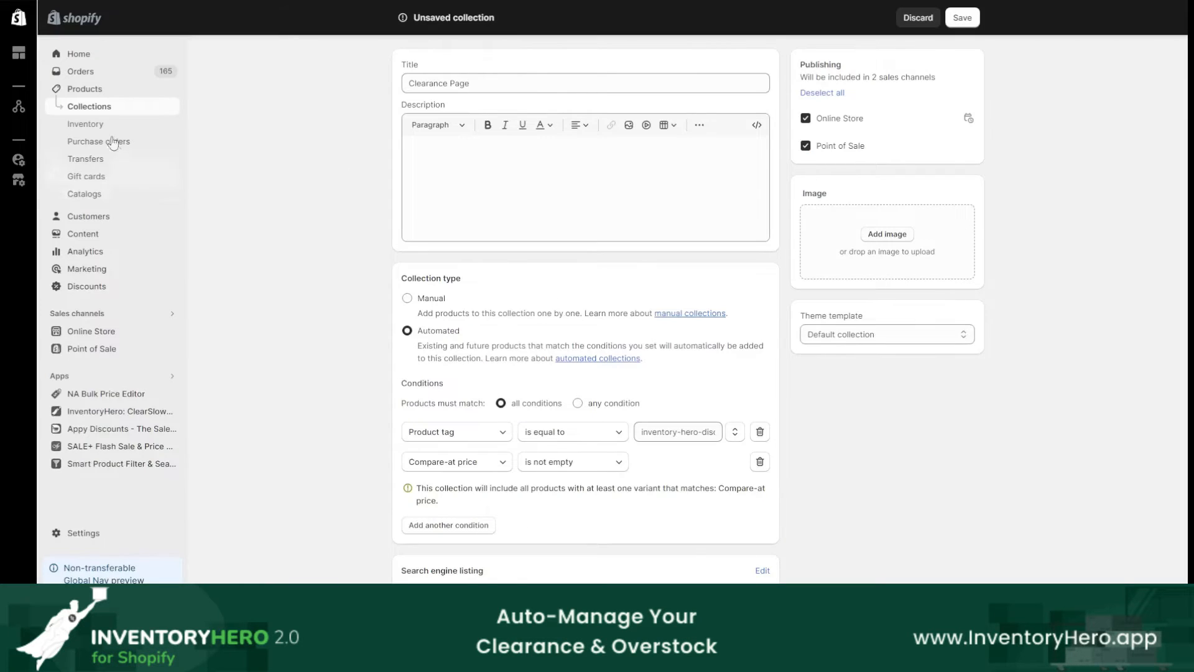
Step: Leave the unsaved Clearance Page collection, search the collections for "inventory" and open the InventoryHero collection
click(87, 112)
click(751, 330)
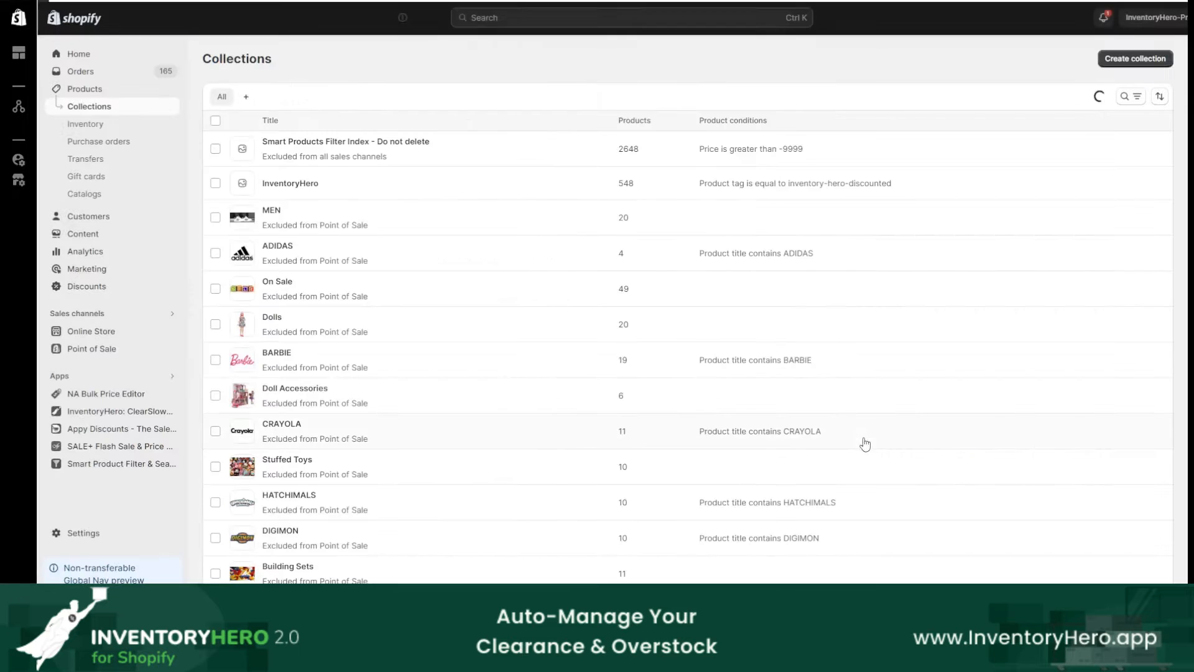
click(1133, 101)
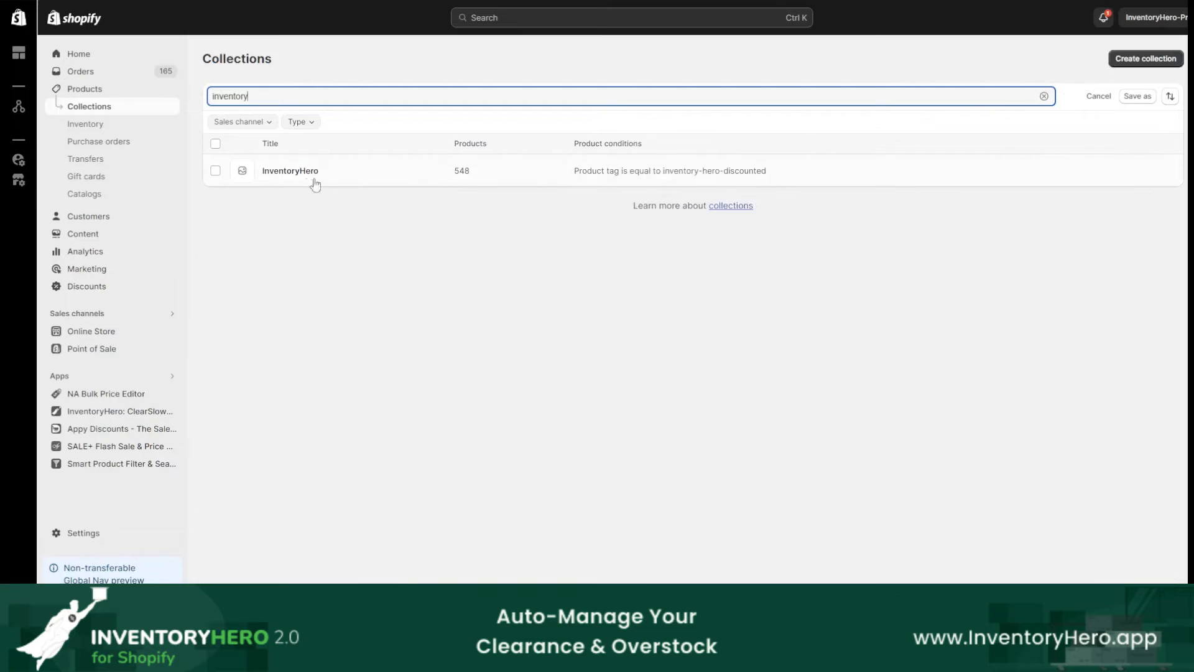
click(315, 180)
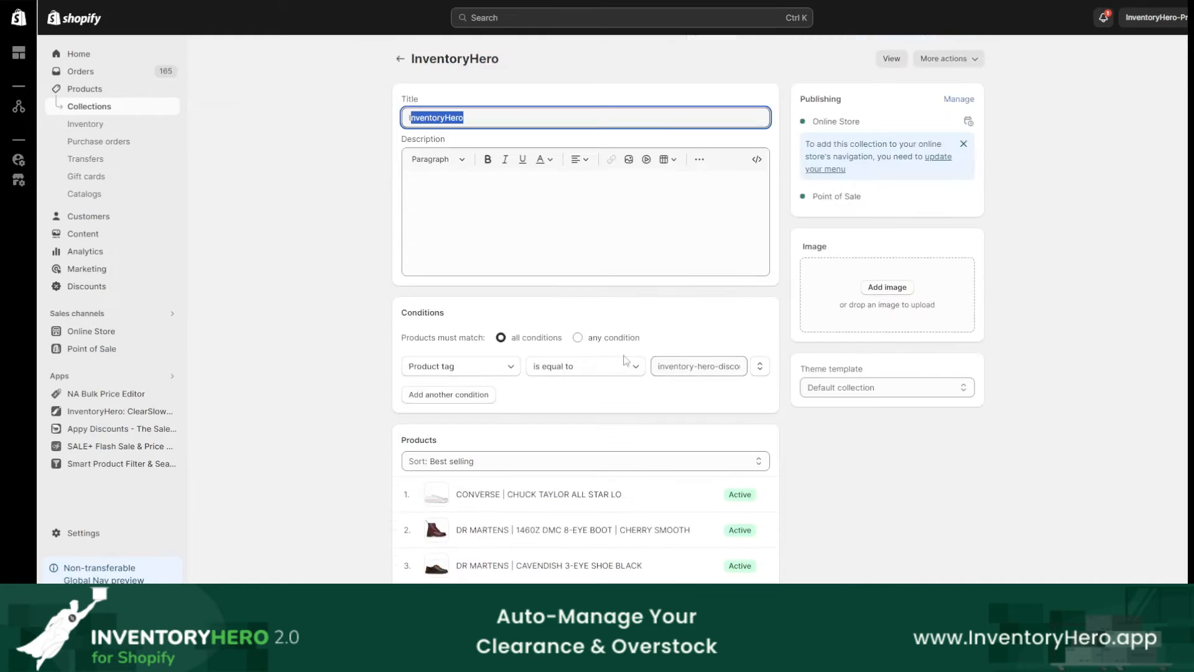
Step: Add a condition to the InventoryHero collection that the Compare-at price is not empty, and save the collection
click(443, 394)
click(449, 396)
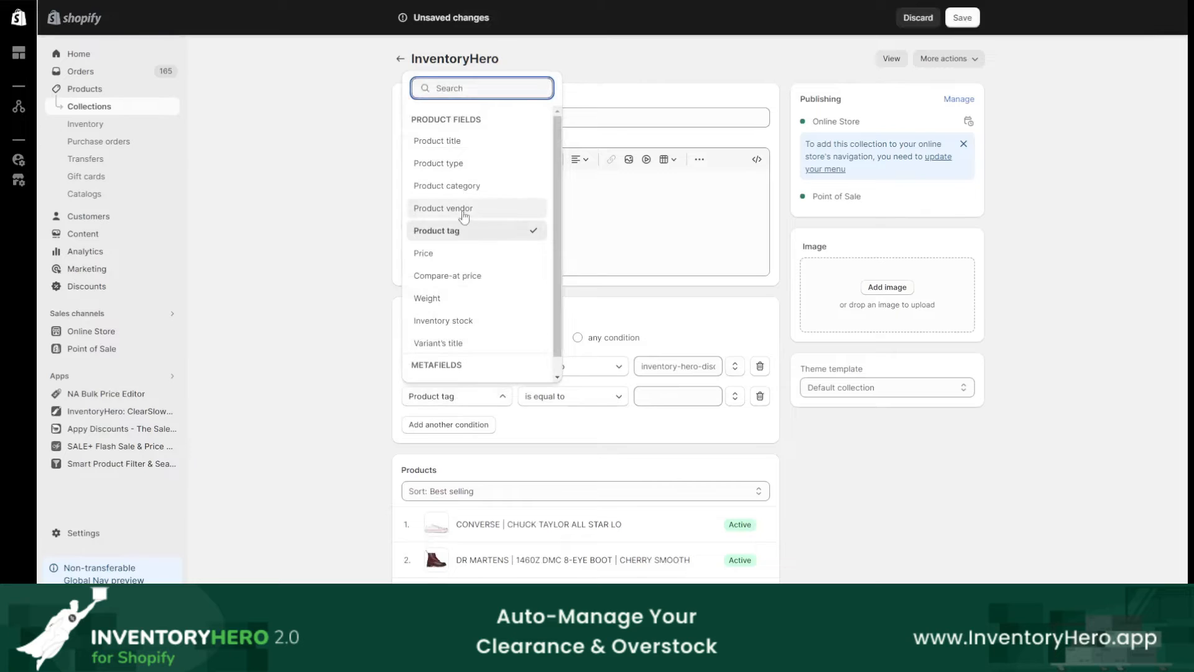
click(448, 276)
click(563, 398)
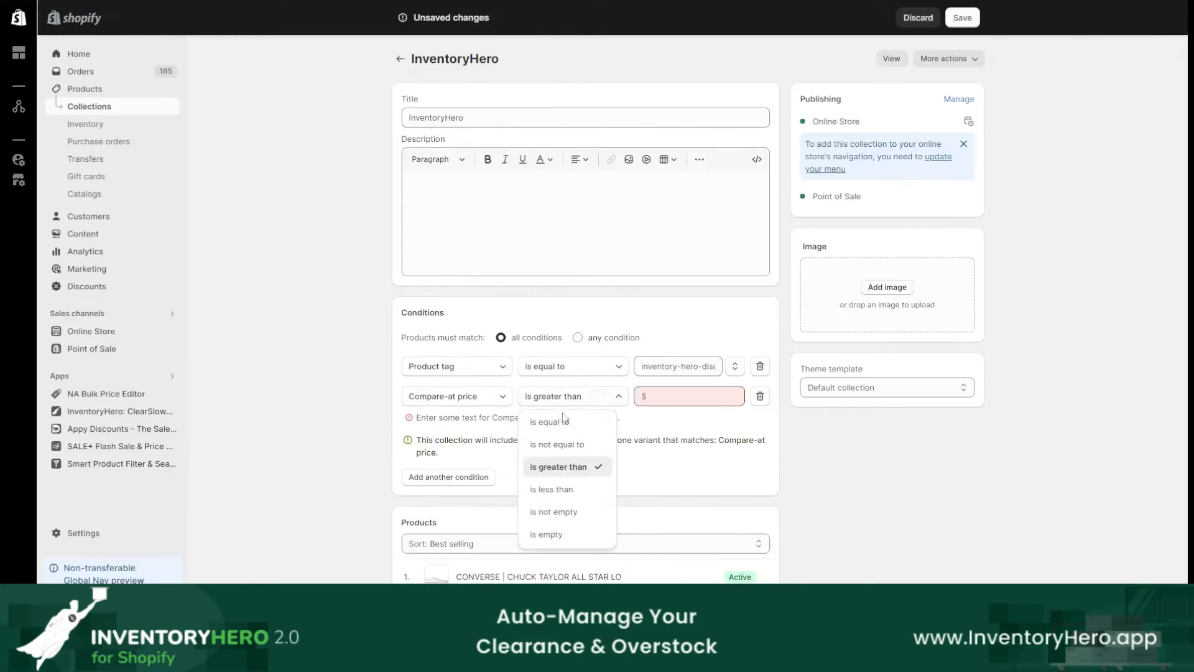
click(578, 516)
click(962, 17)
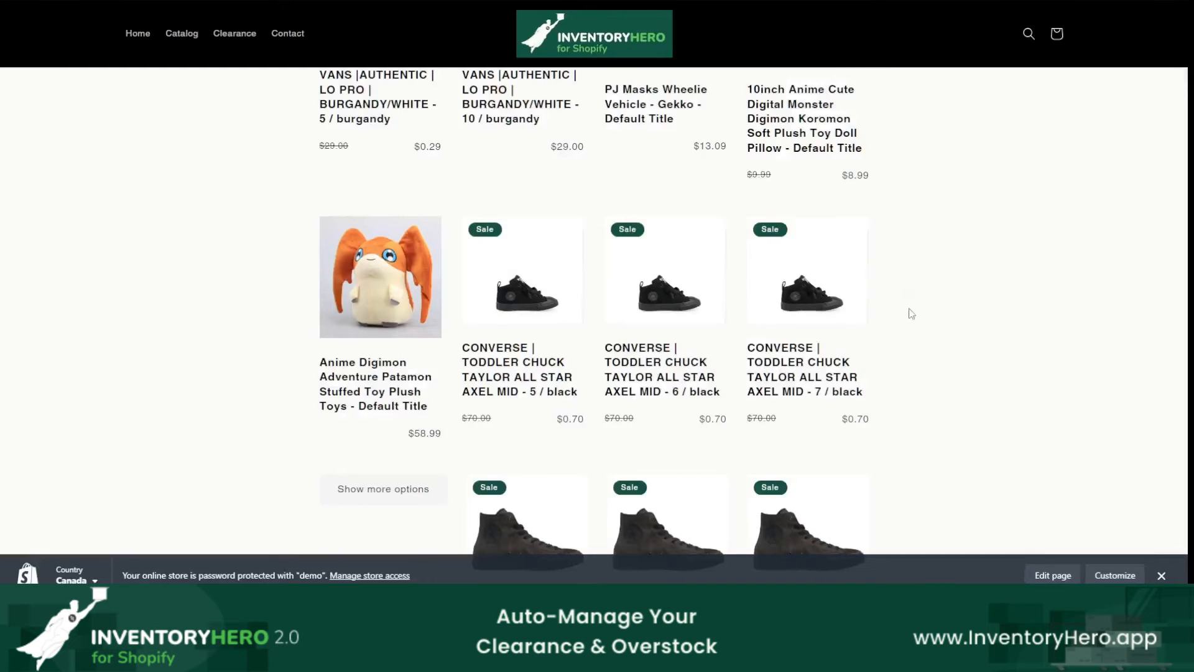
Step: Refresh the storefront clearance page and check which products it lists with the updated collection conditions
scroll(912, 314, down, 4)
scroll(852, 358, up, 2)
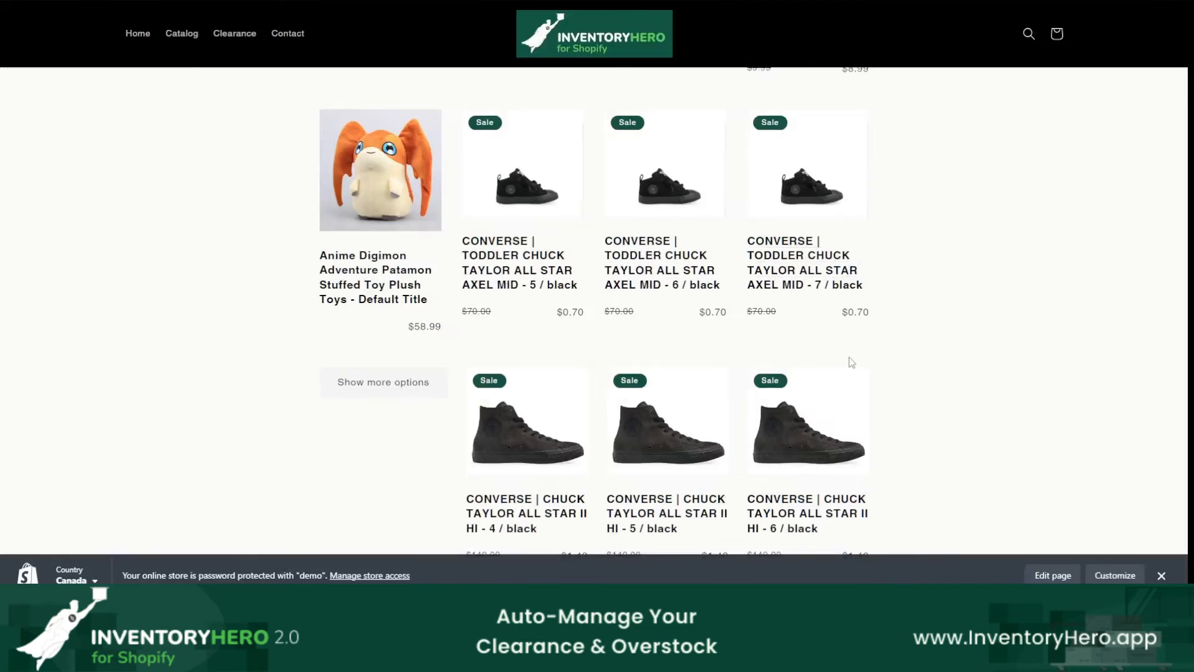
scroll(1026, 309, up, 3)
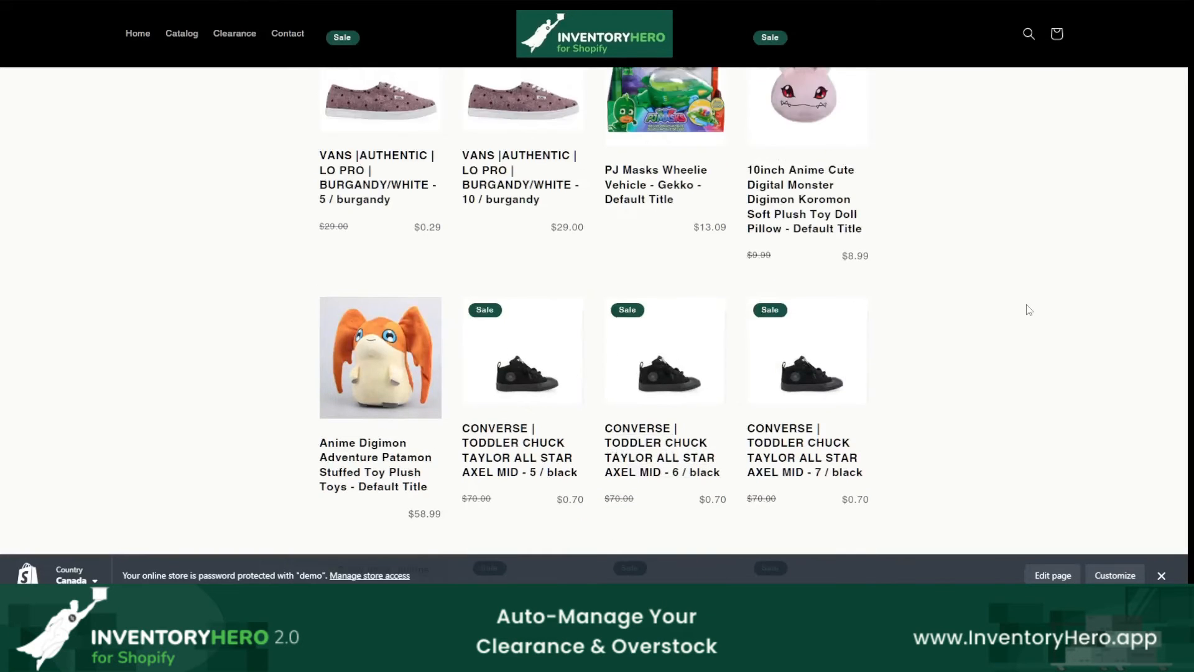
scroll(994, 315, down, 6)
scroll(955, 323, up, 3)
scroll(753, 373, up, 5)
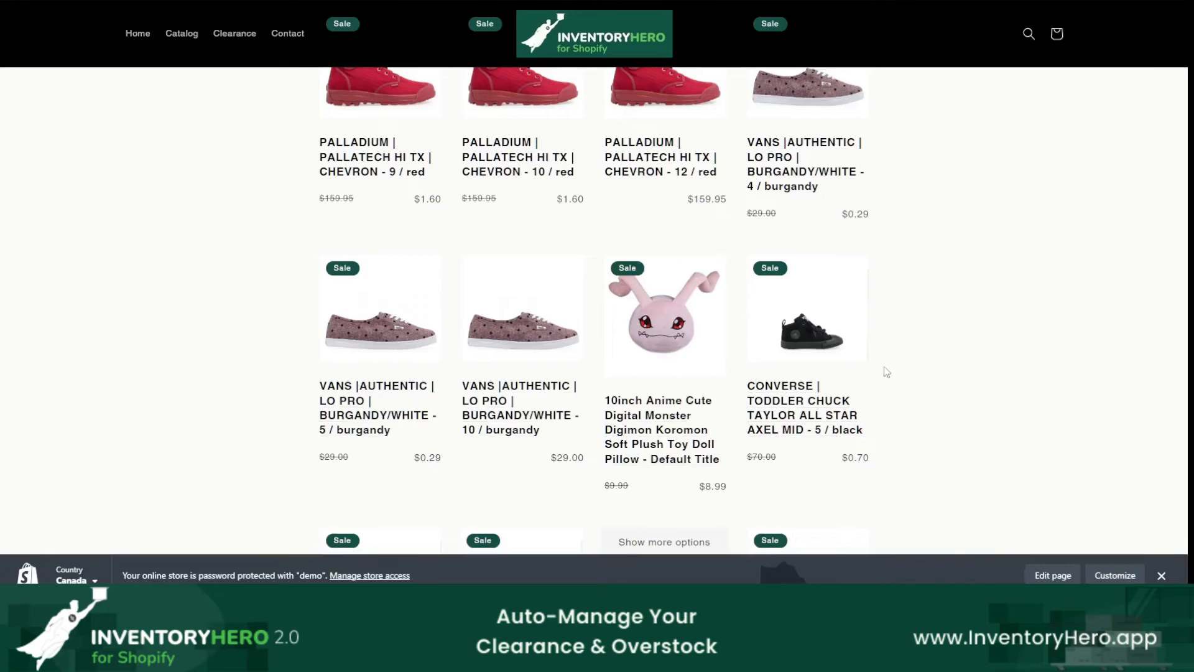
scroll(828, 355, up, 10)
scroll(753, 334, down, 12)
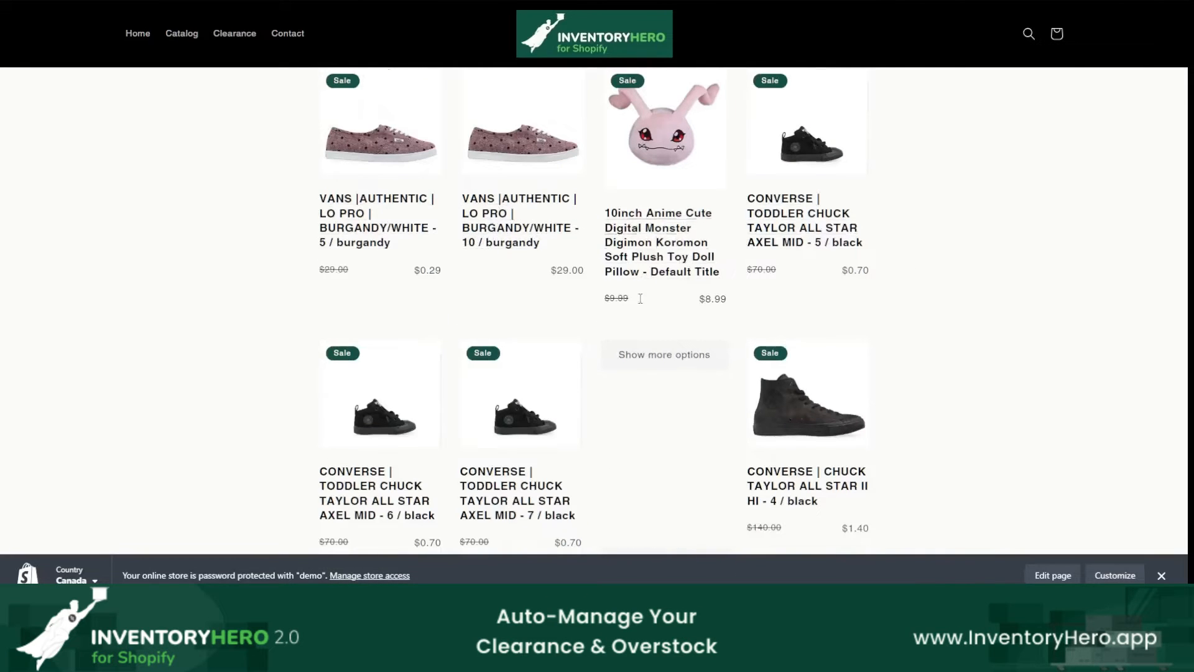
Step: Check the variants on the storefront clearance page and the InventoryHero collection's conditions, especially Inventory stock is greater than 0
scroll(993, 327, up, 1)
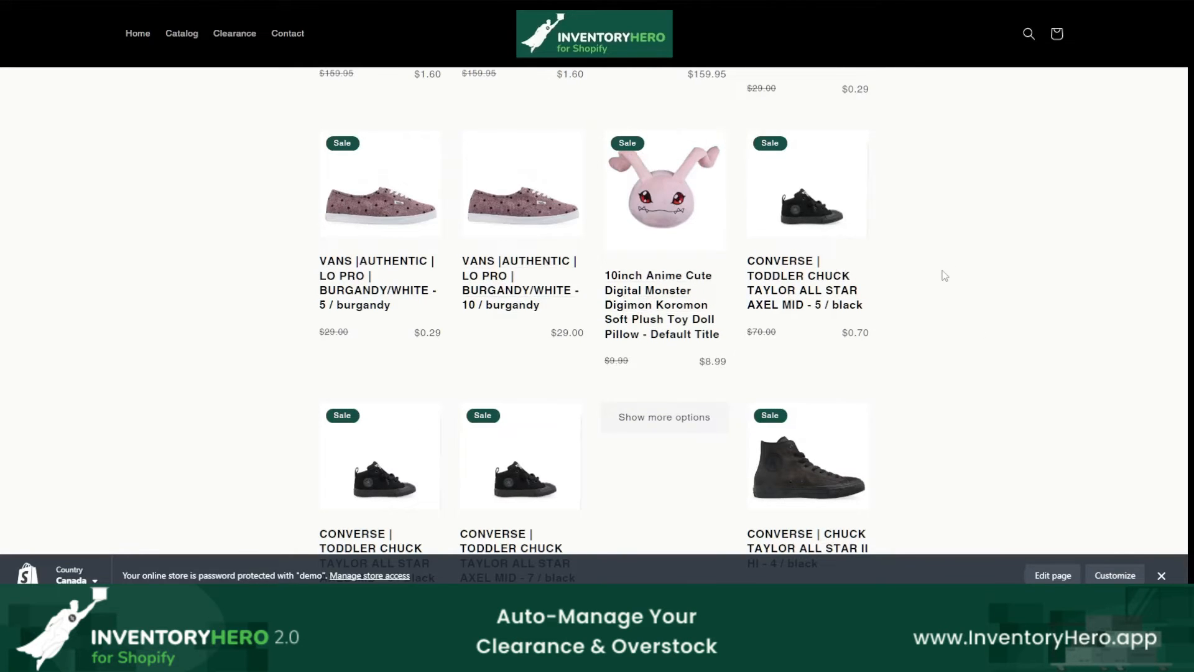
scroll(943, 280, down, 5)
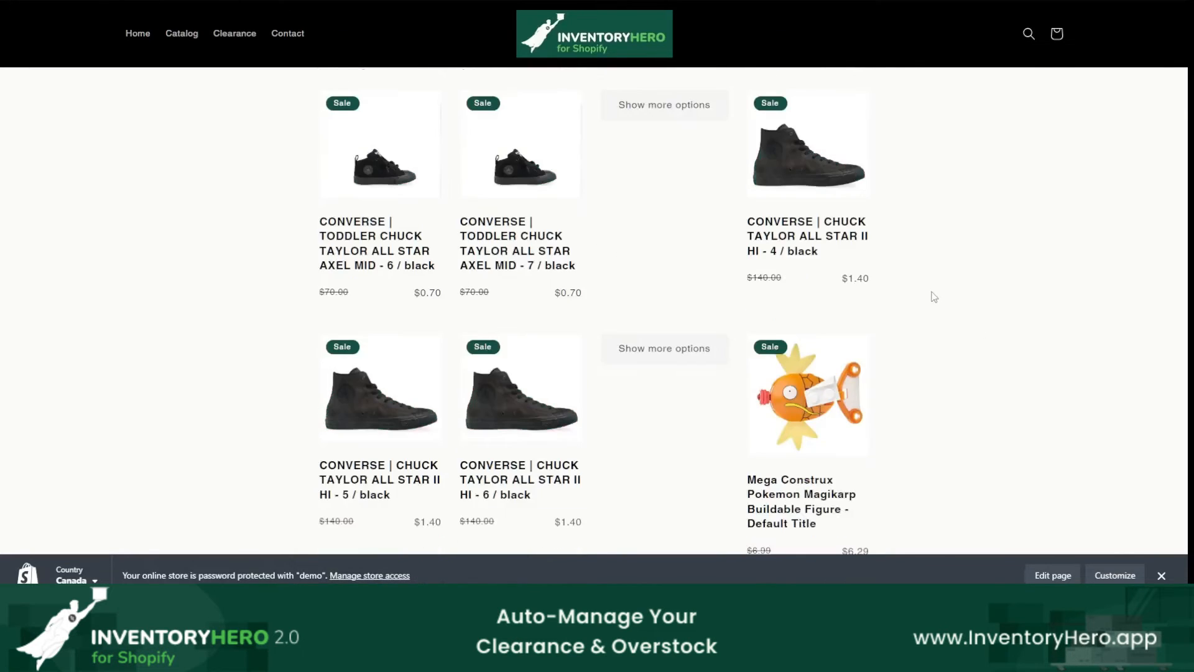
scroll(934, 297, down, 7)
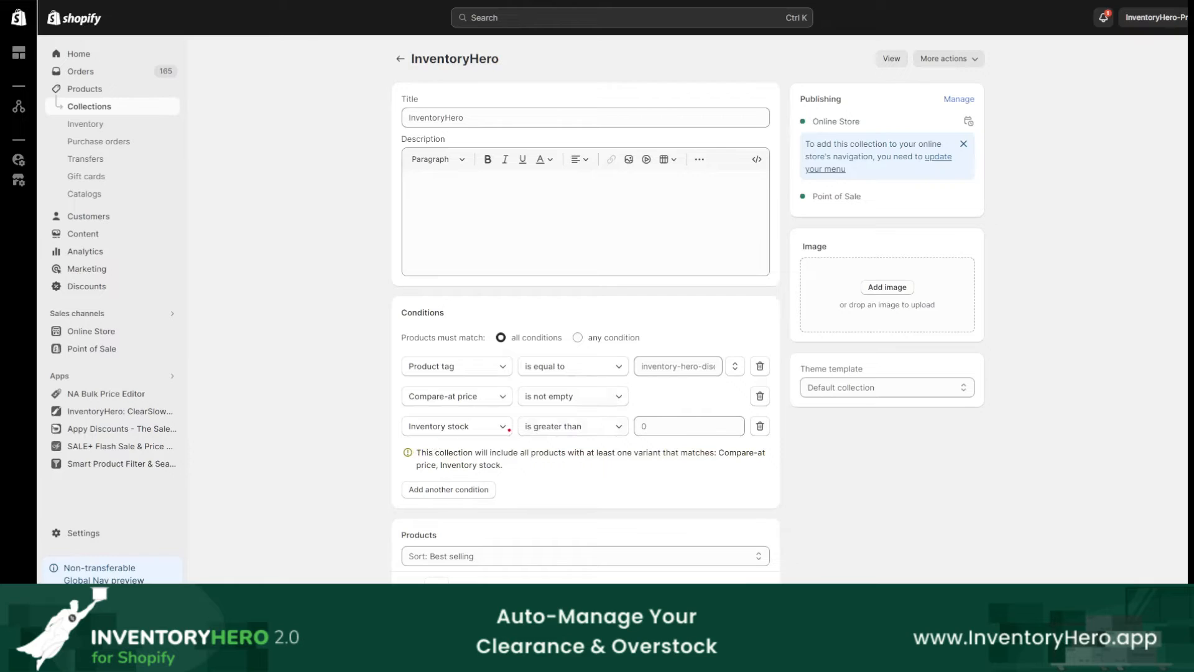
drag(462, 417, 438, 418)
drag(670, 417, 660, 426)
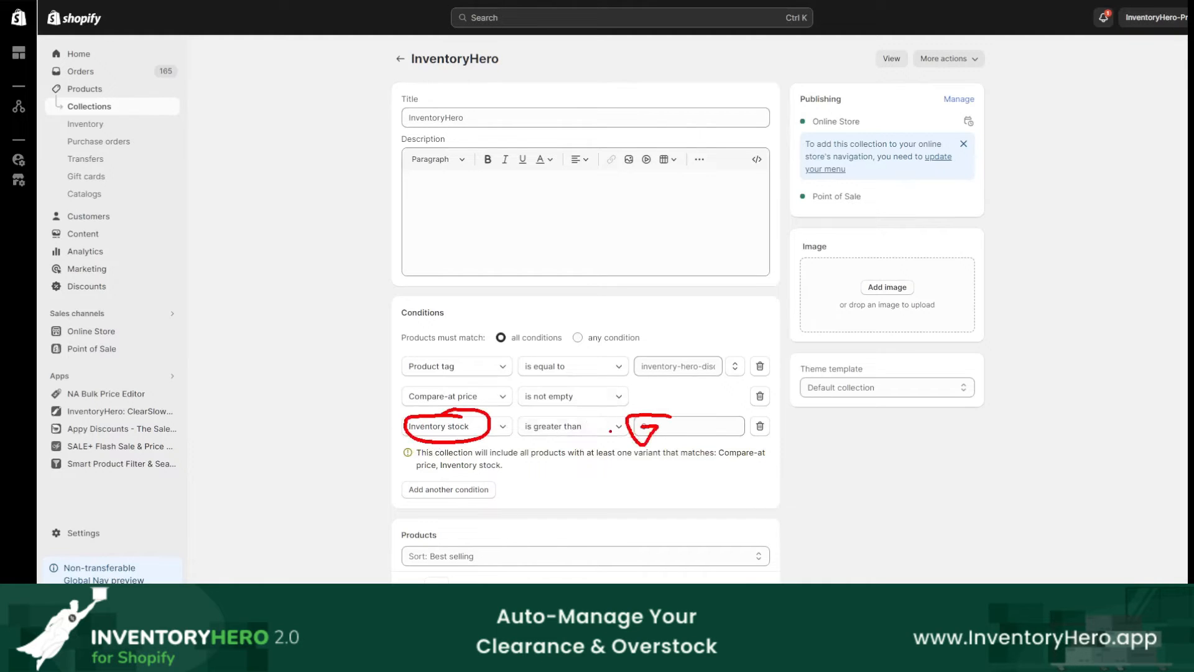
key(Escape)
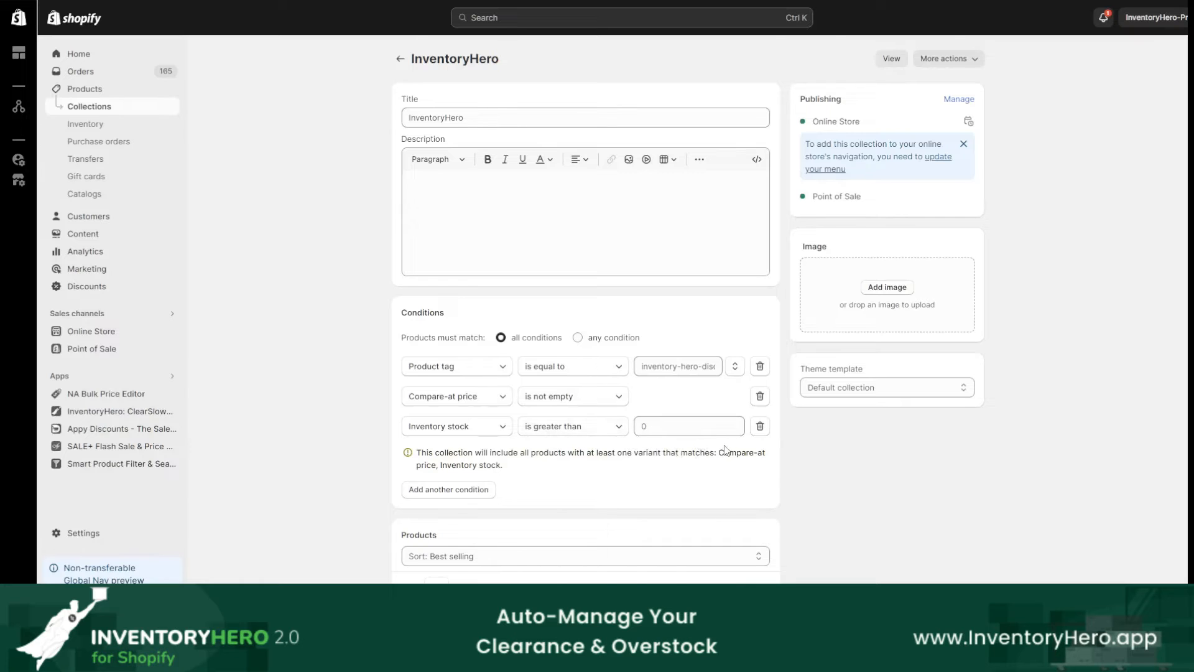
scroll(720, 448, down, 3)
scroll(812, 448, down, 2)
scroll(812, 448, up, 5)
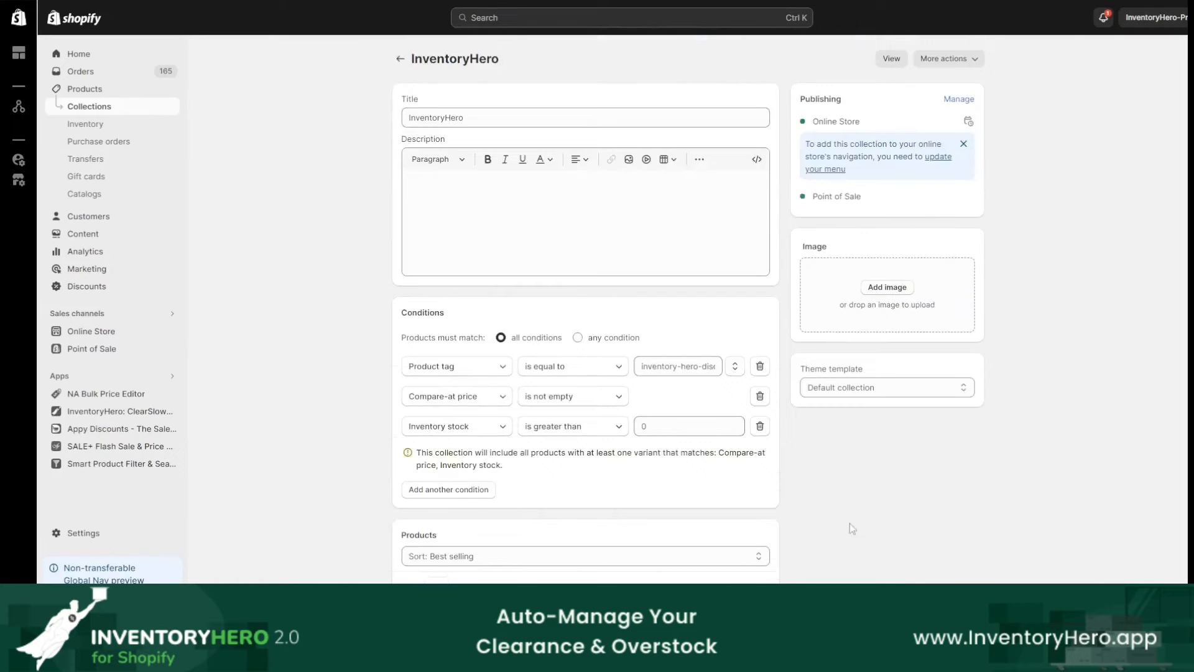
Step: Switch to the Notepad notes and complete Step 5 with the line "- Add the new Clearance Page to your Navigation Menu"
mouse_move(783, 659)
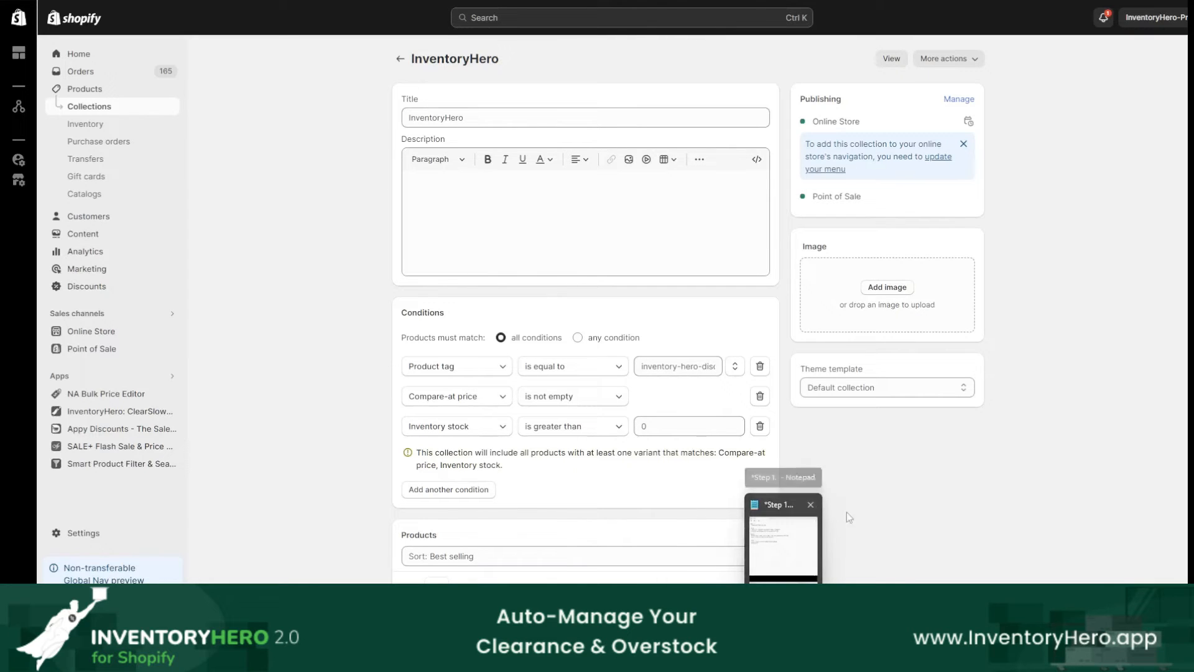
click(783, 659)
click(376, 368)
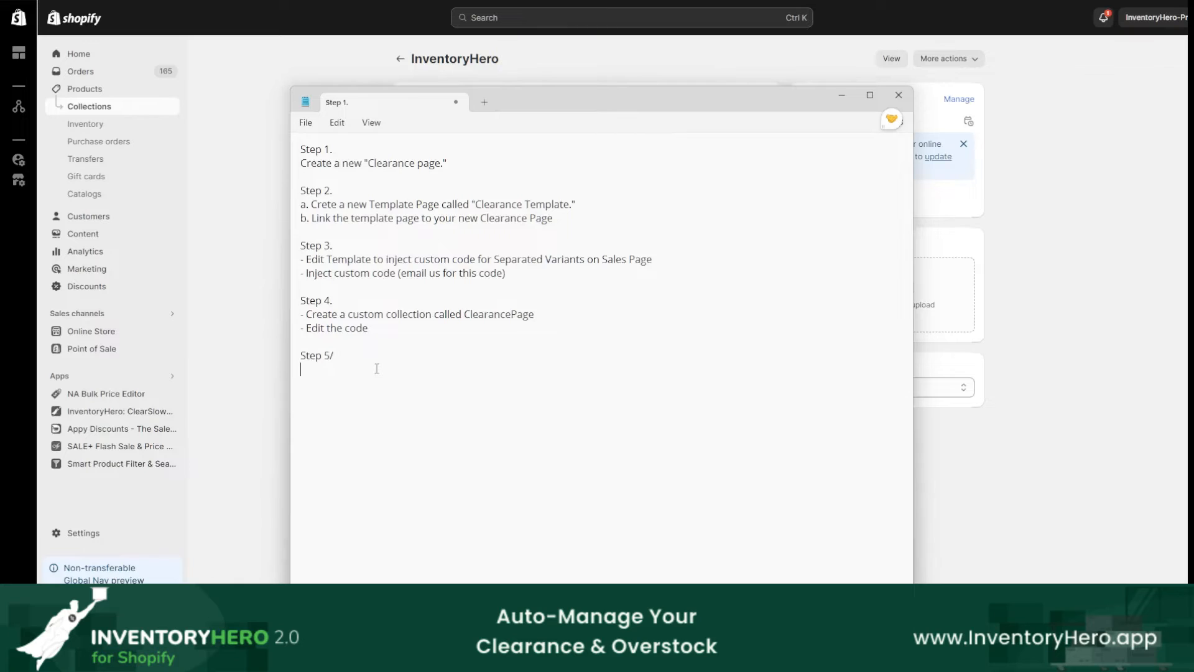
text(- Add the new Clearance Page to you)
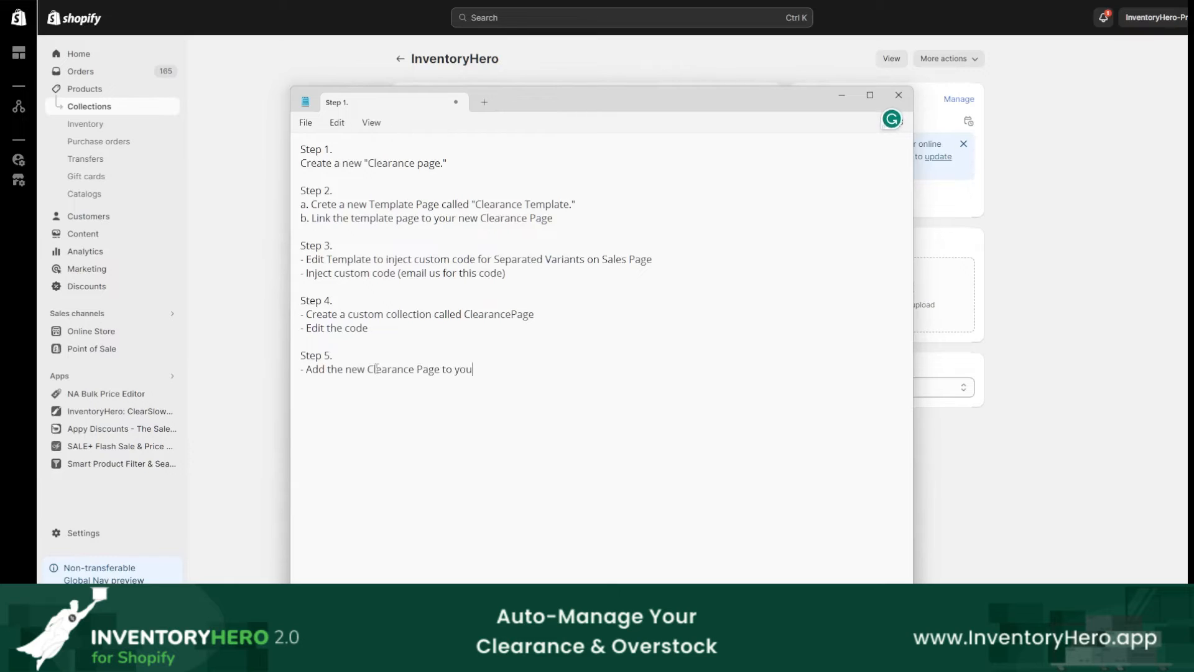
text(r Navigation Menu)
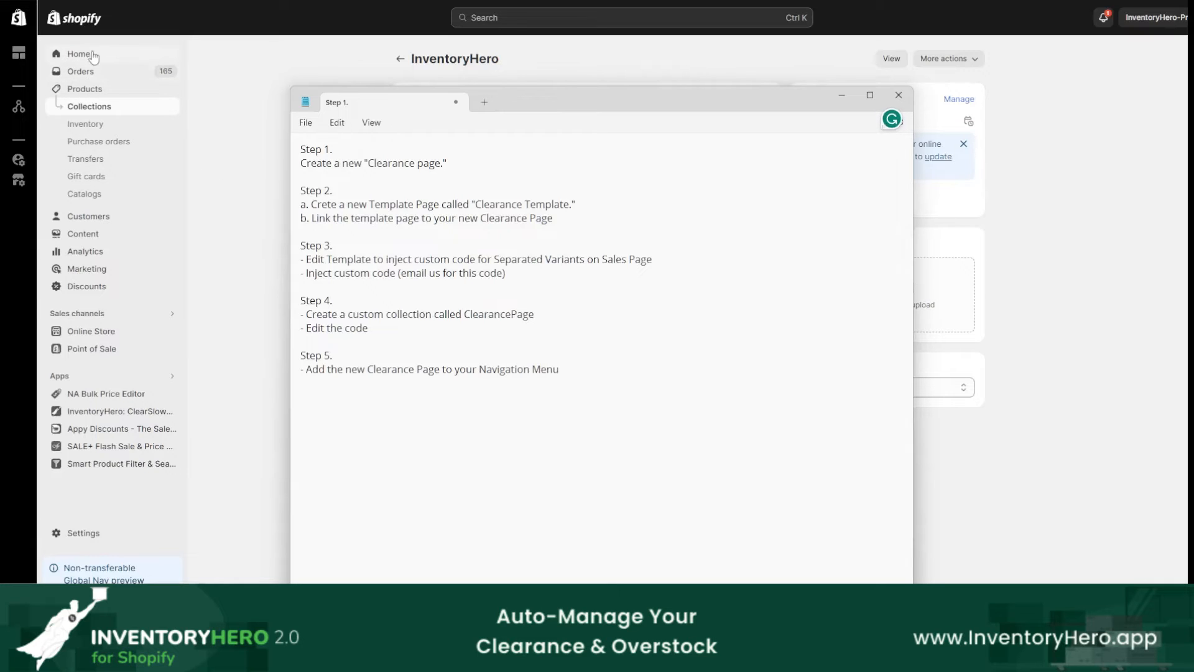
Step: Open the Main menu in the Shopify online store navigation and delete its Clearance item
click(87, 331)
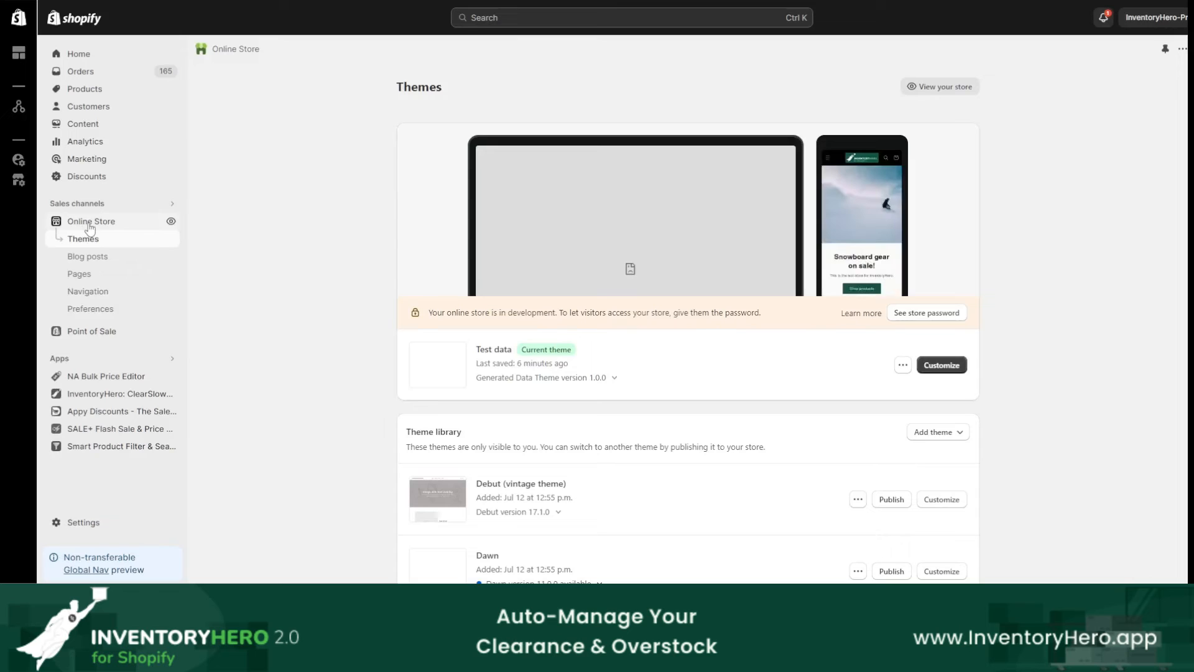
click(91, 294)
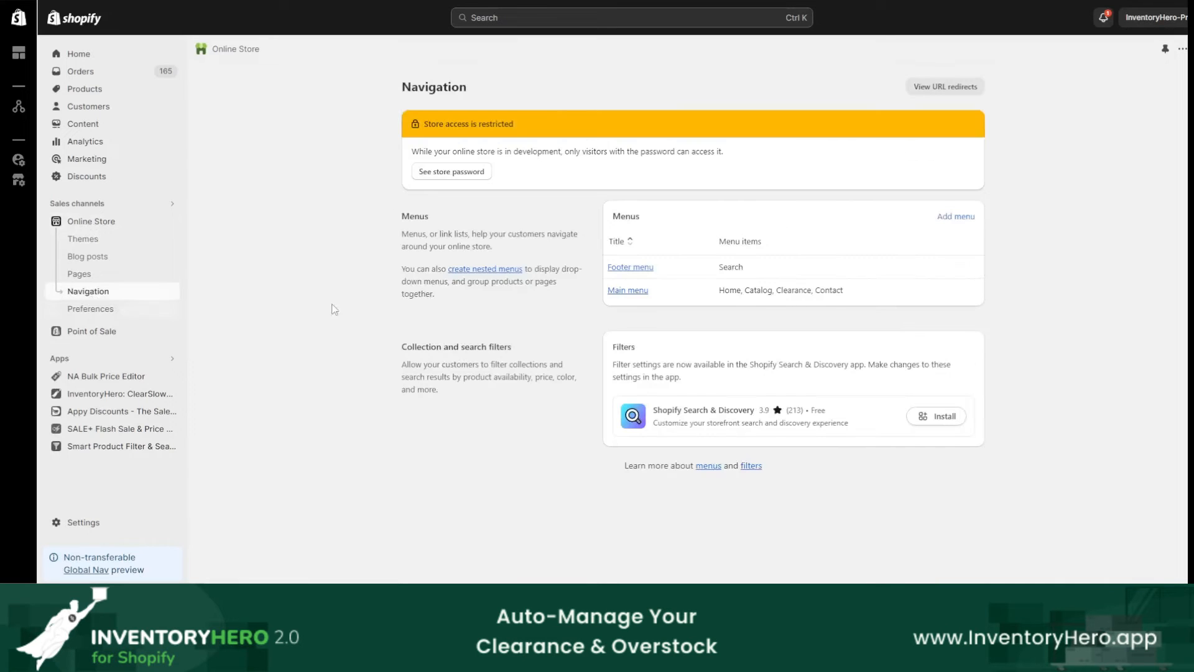
click(621, 293)
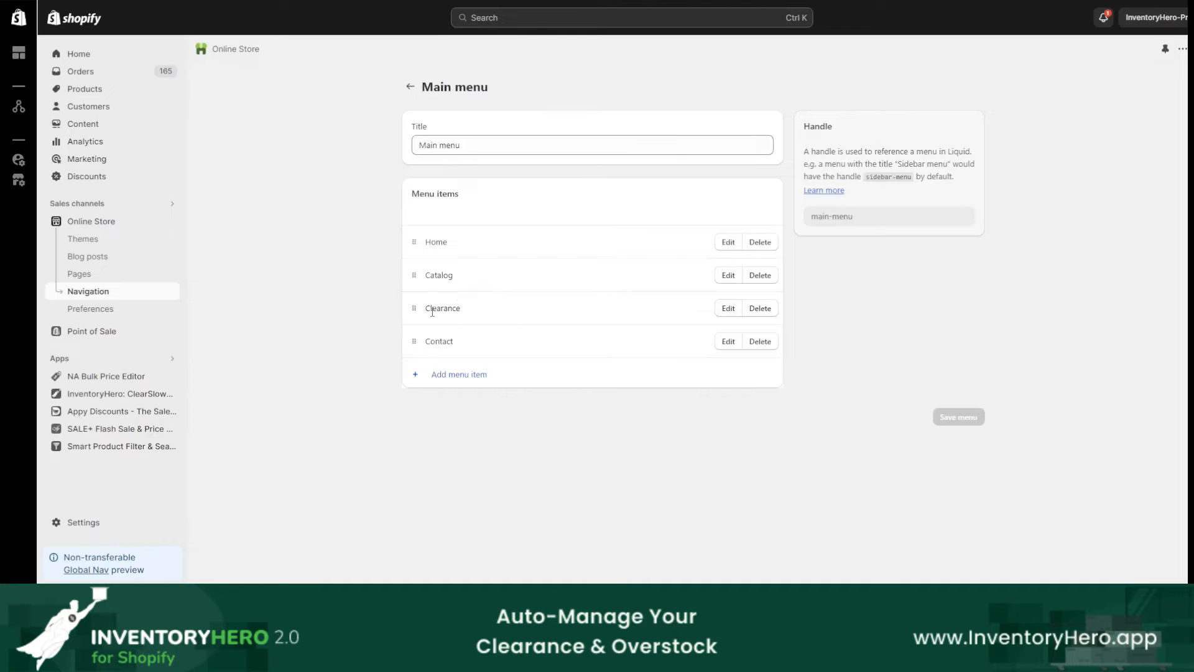
click(760, 308)
click(760, 337)
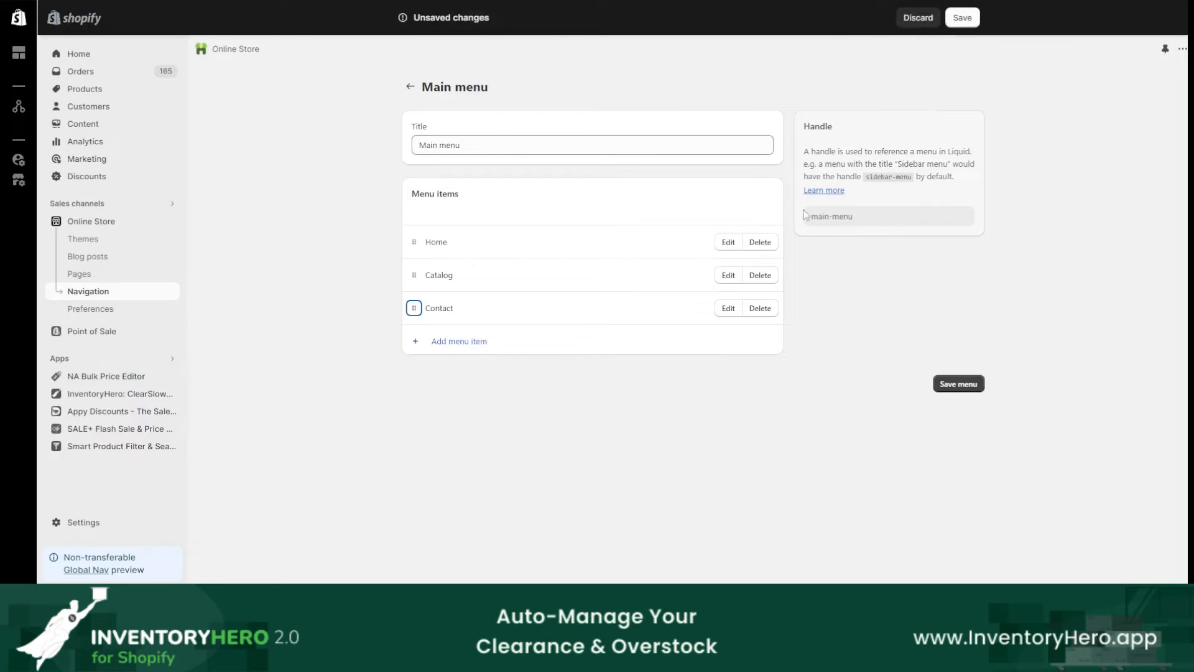
Step: Add a Main menu item named "Clearnace" linking to inventoryhero-prod.myshopify.com/pages/sales-page, and save the menu
click(458, 343)
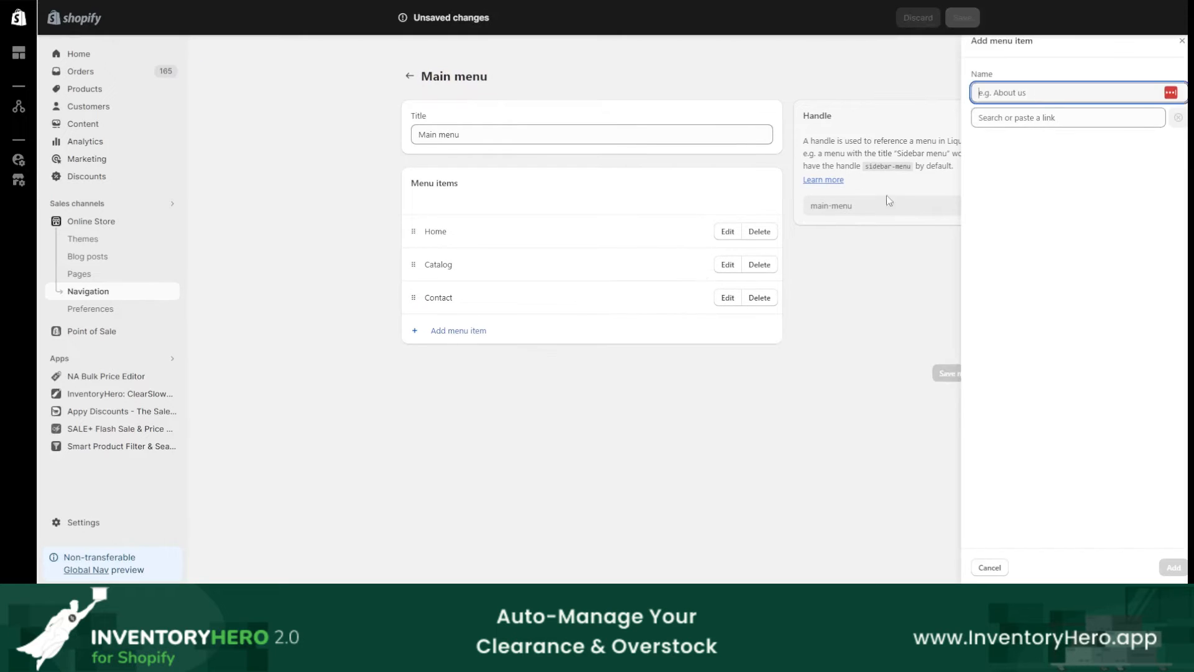
text(on sal)
key(ctrl+a)
text(Clear)
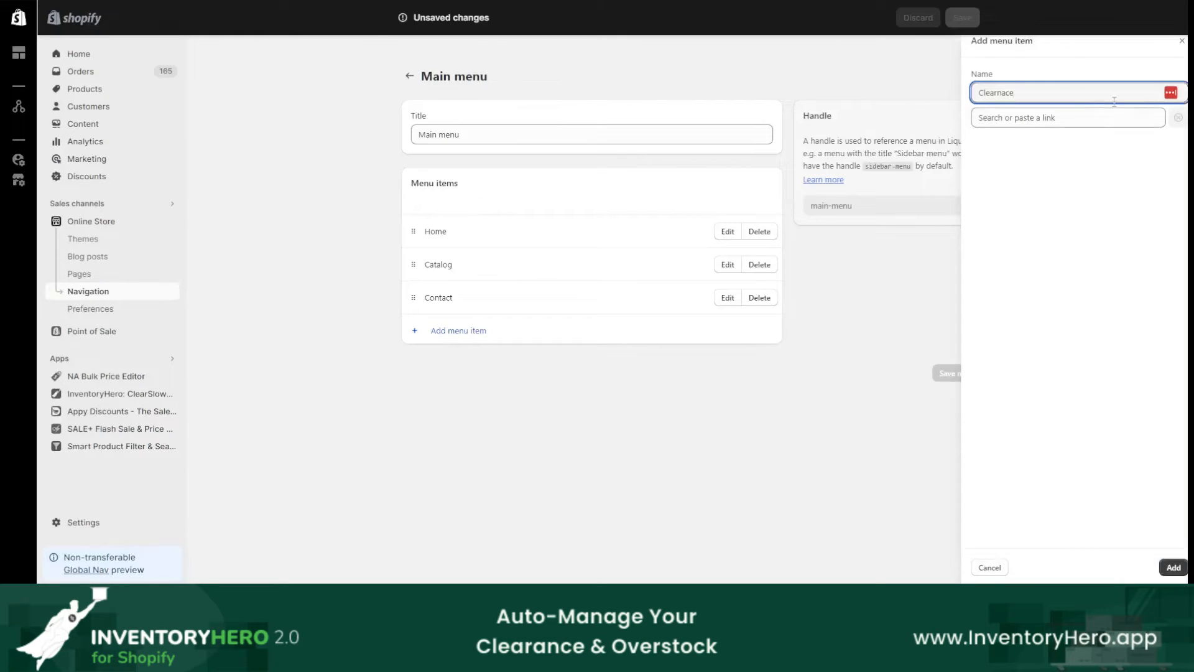
click(1086, 117)
text(https://inventoryhero-prod.myshopify.com/pages/sales-page)
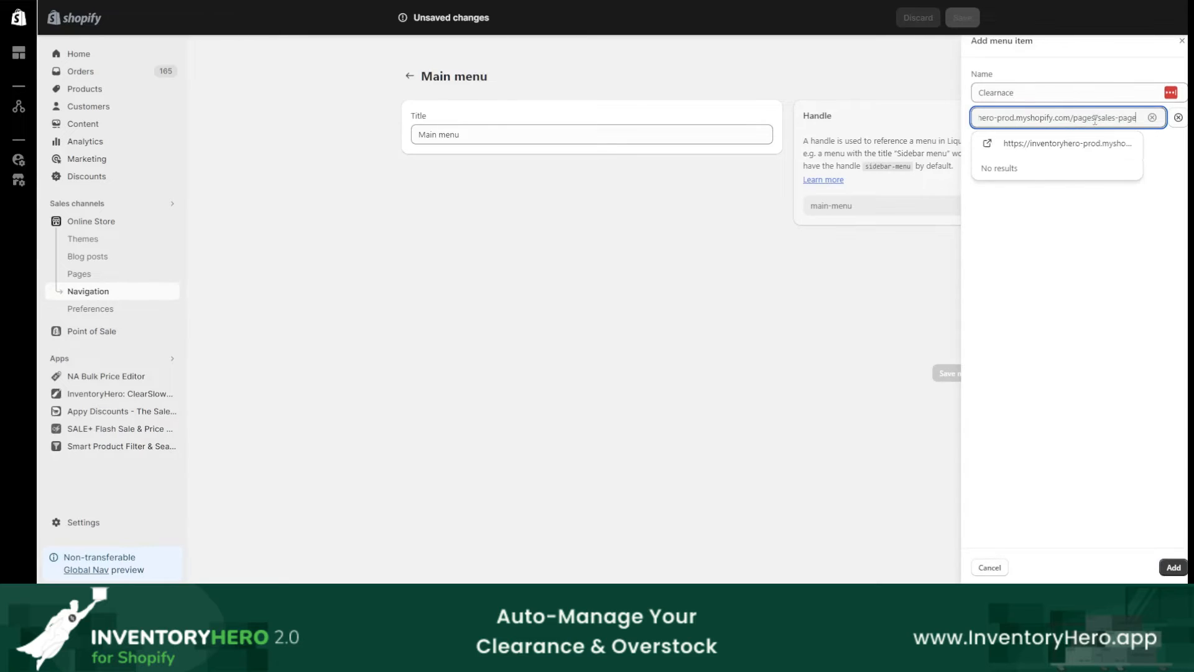
click(1020, 145)
click(1173, 567)
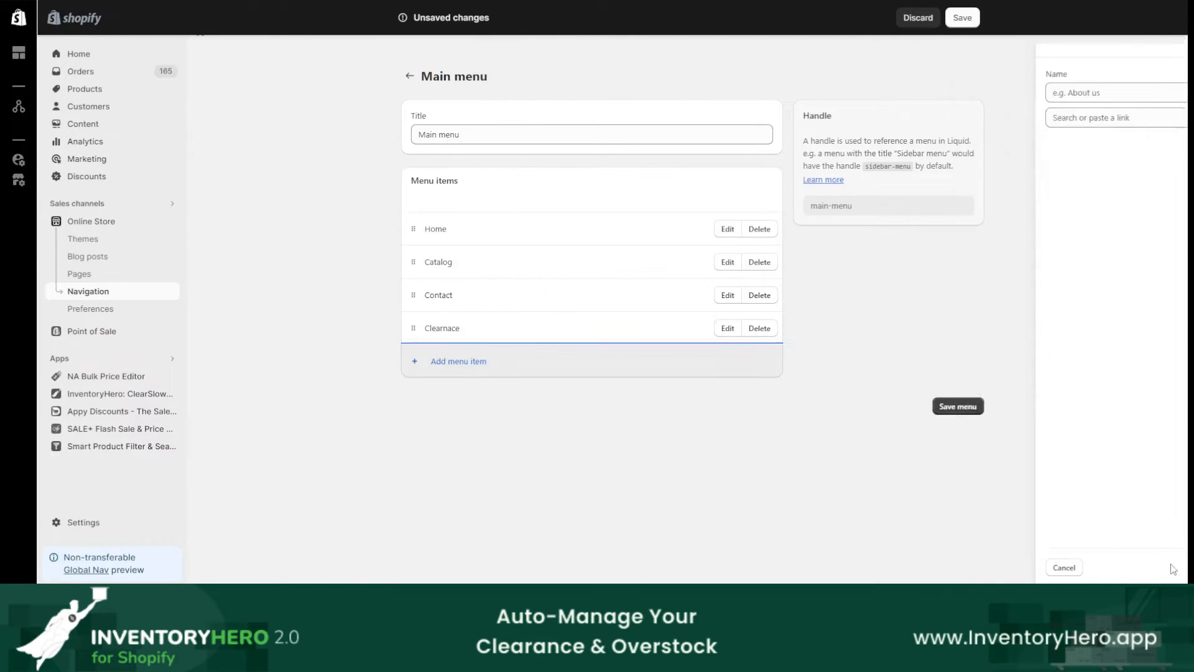
click(963, 19)
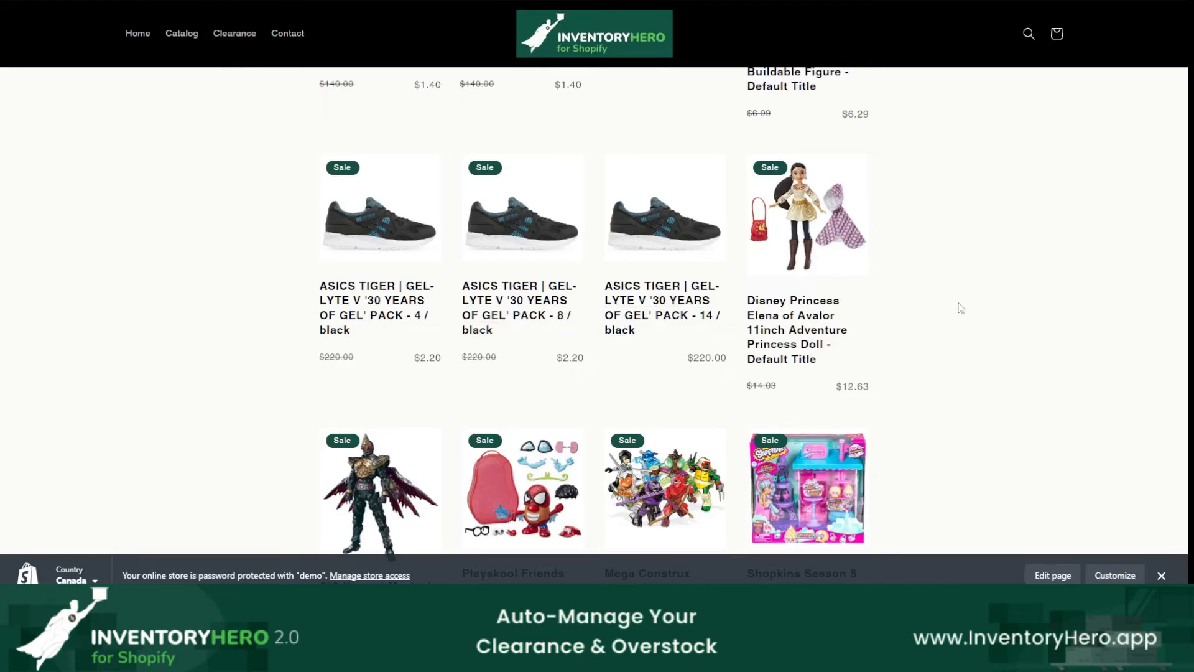
Step: Review Steps 1 to 5 in the Notepad notes, highlighting the key phrases, and return to the storefront clearance page
click(597, 657)
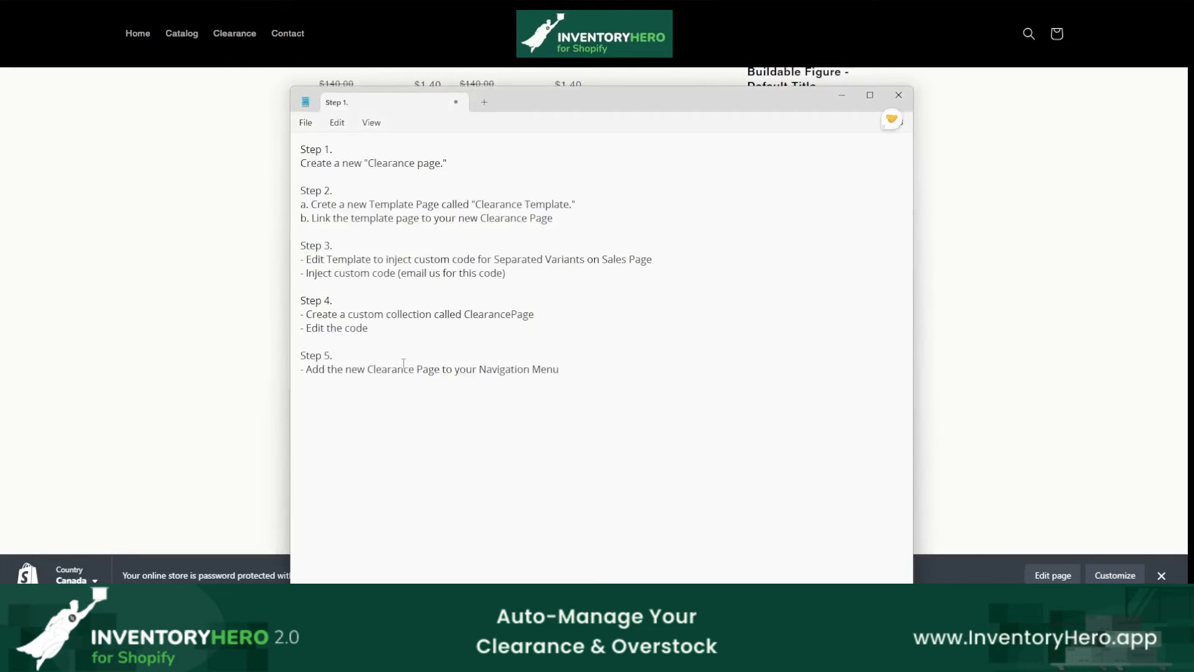
drag(313, 165, 491, 165)
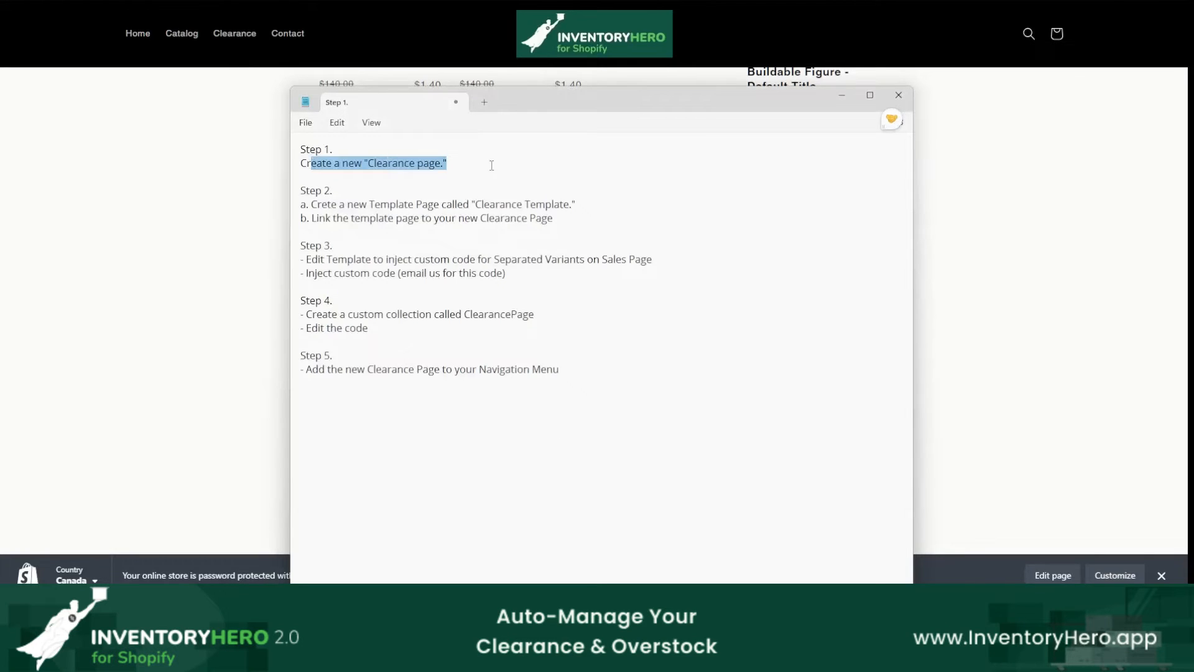
drag(471, 205, 594, 205)
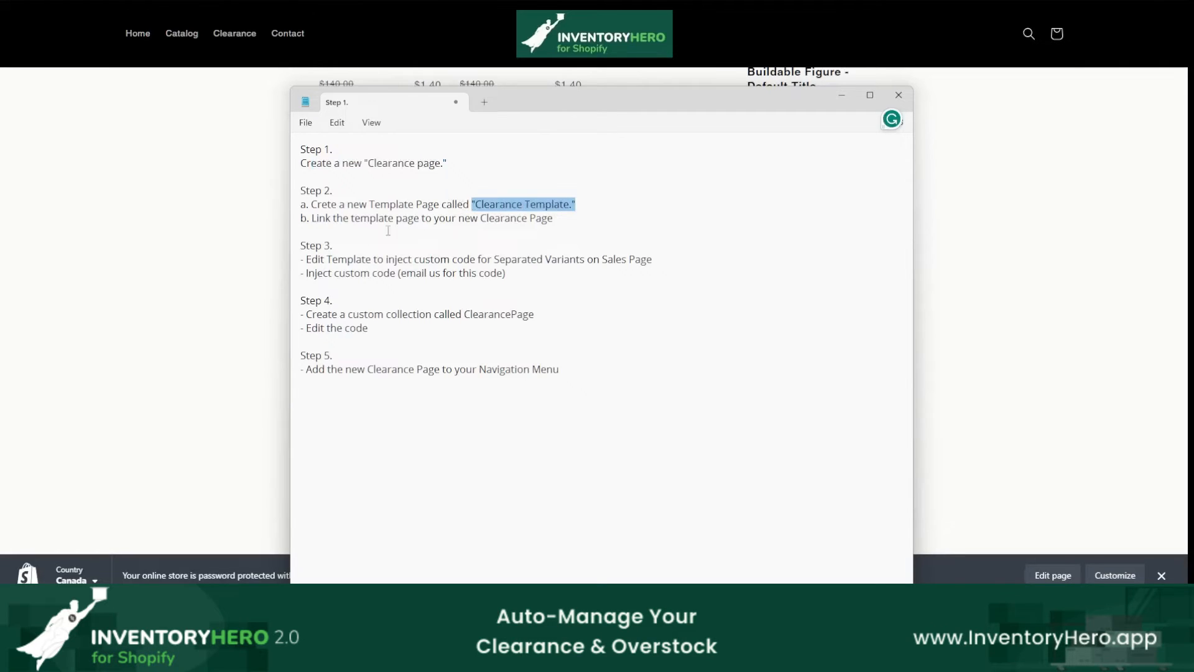
drag(329, 259, 686, 262)
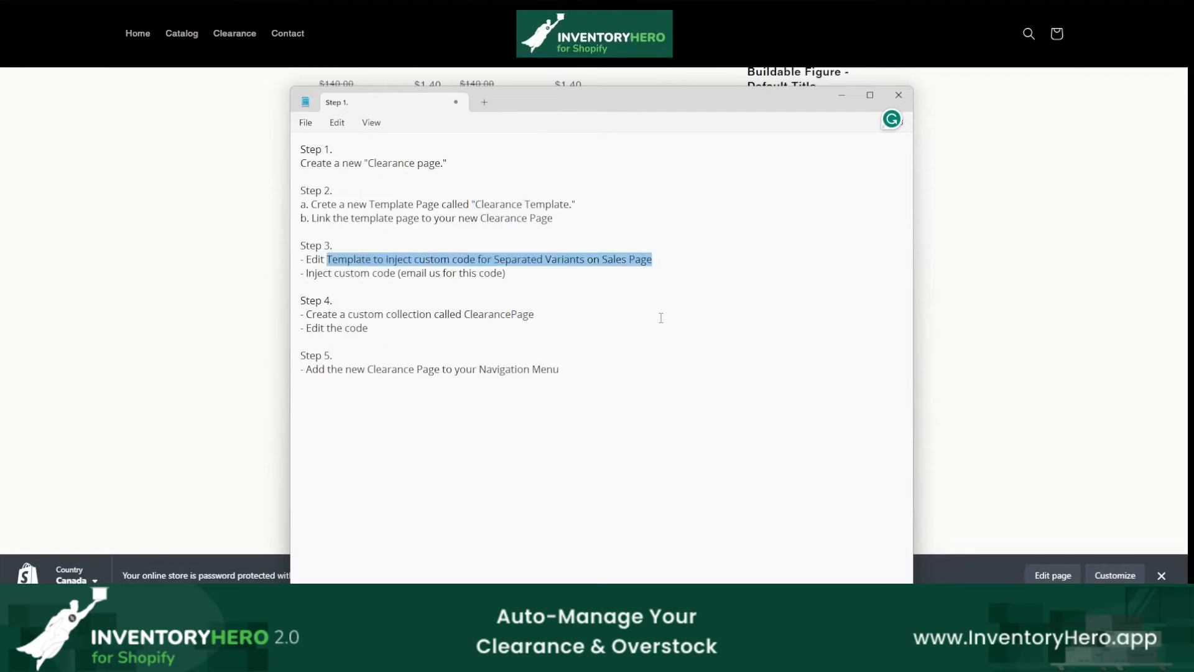
click(452, 323)
drag(465, 320, 543, 321)
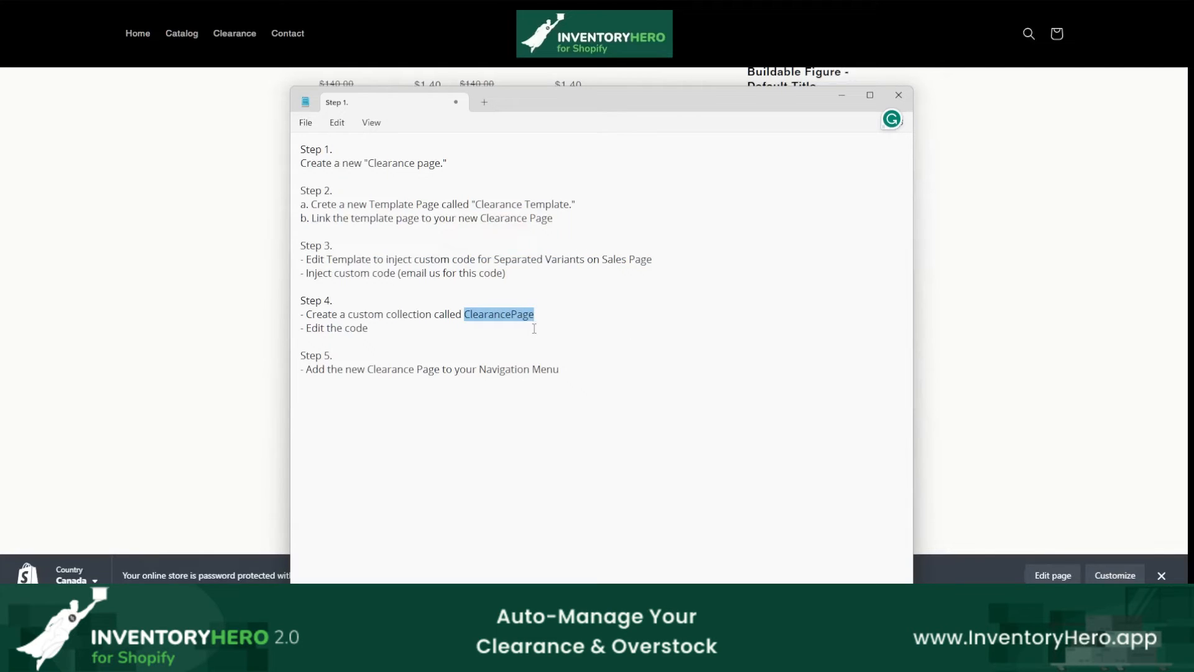
drag(342, 315, 430, 318)
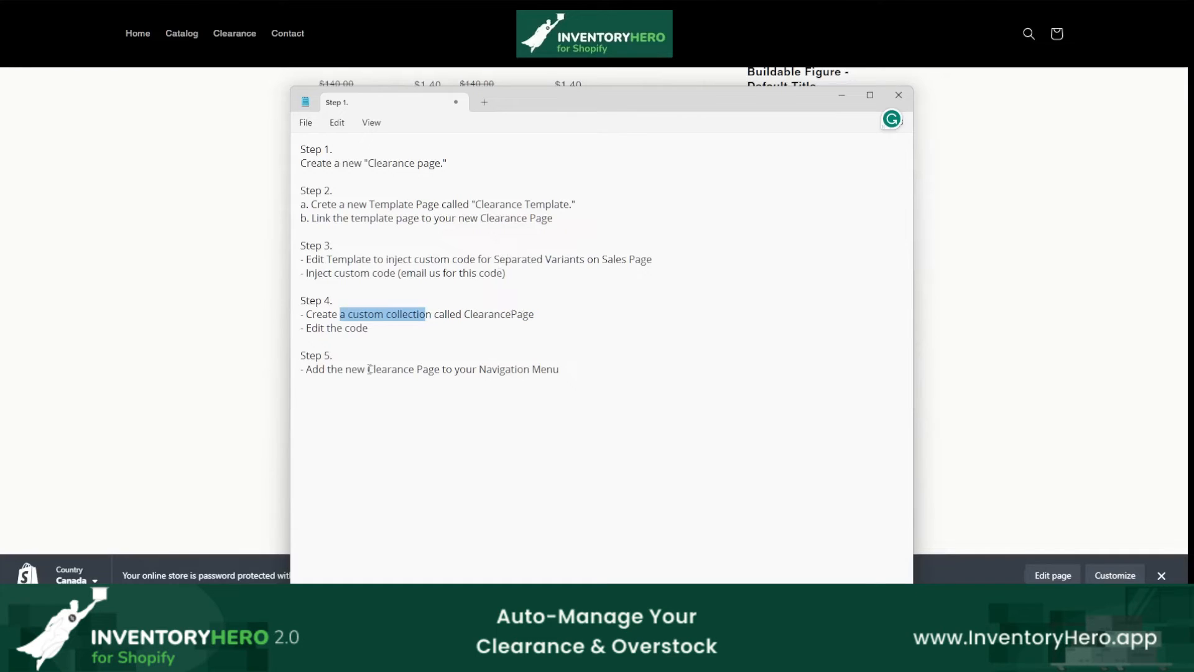
drag(480, 365, 585, 365)
click(611, 393)
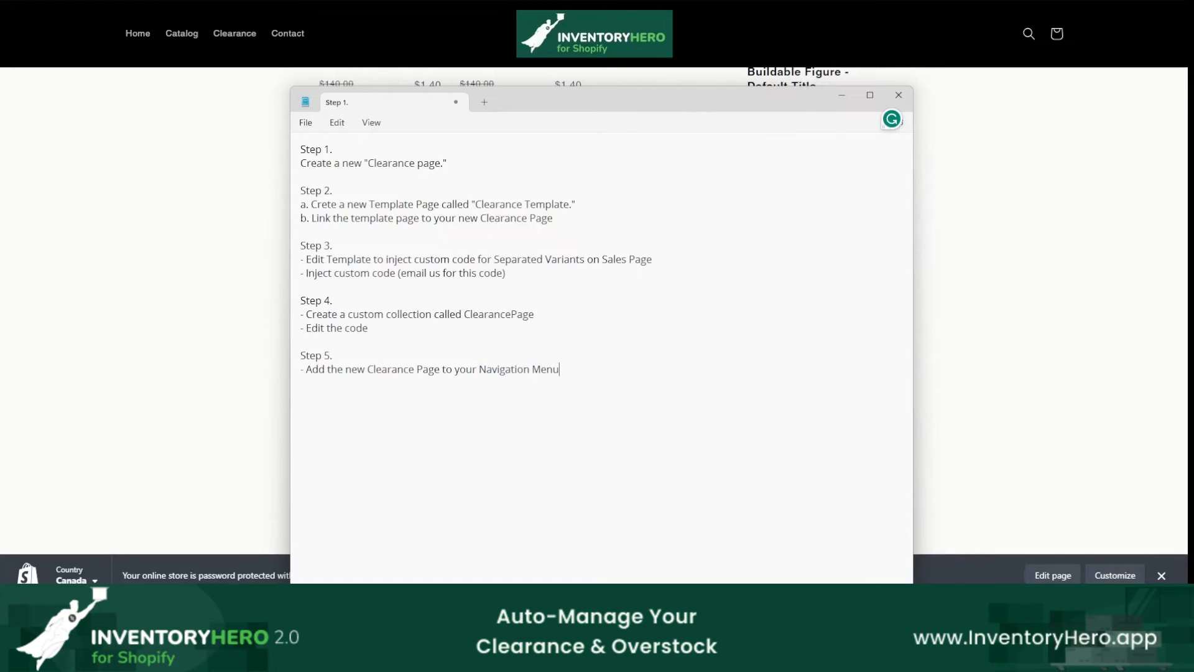
click(943, 274)
scroll(942, 354, up, 12)
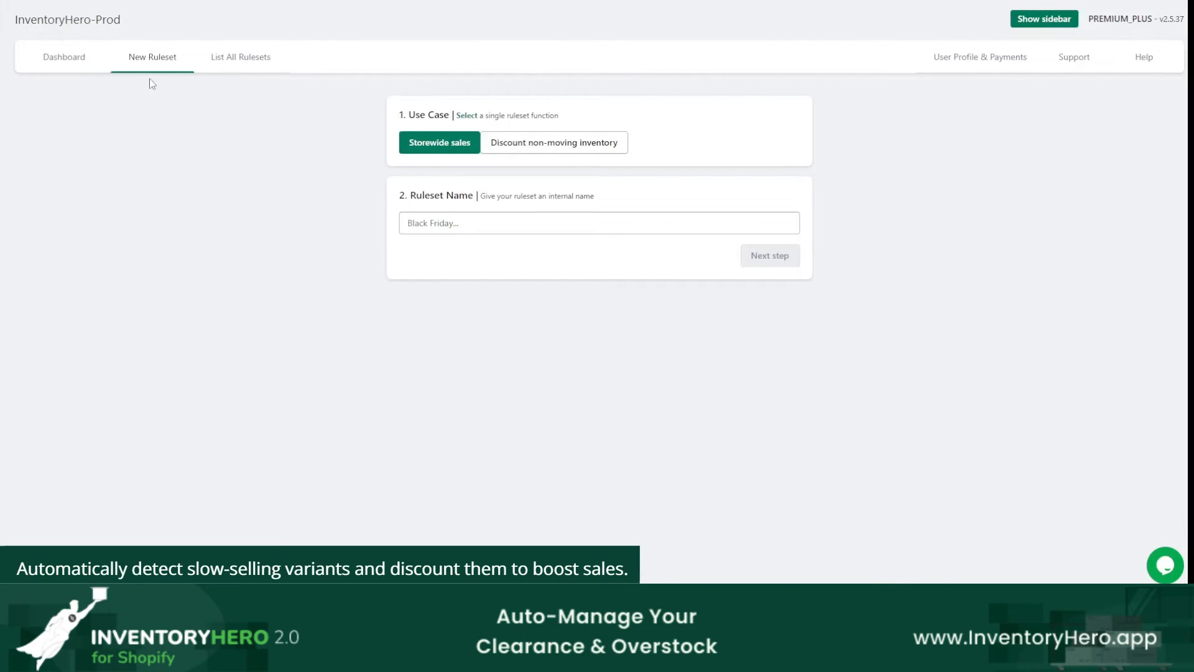
Step: Start a new InventoryHero ruleset for discounting non-moving inventory, name it "Shoes" and continue to the product selection
mouse_move(169, 38)
mouse_down()
mouse_move(180, 76)
mouse_move(129, 39)
mouse_up()
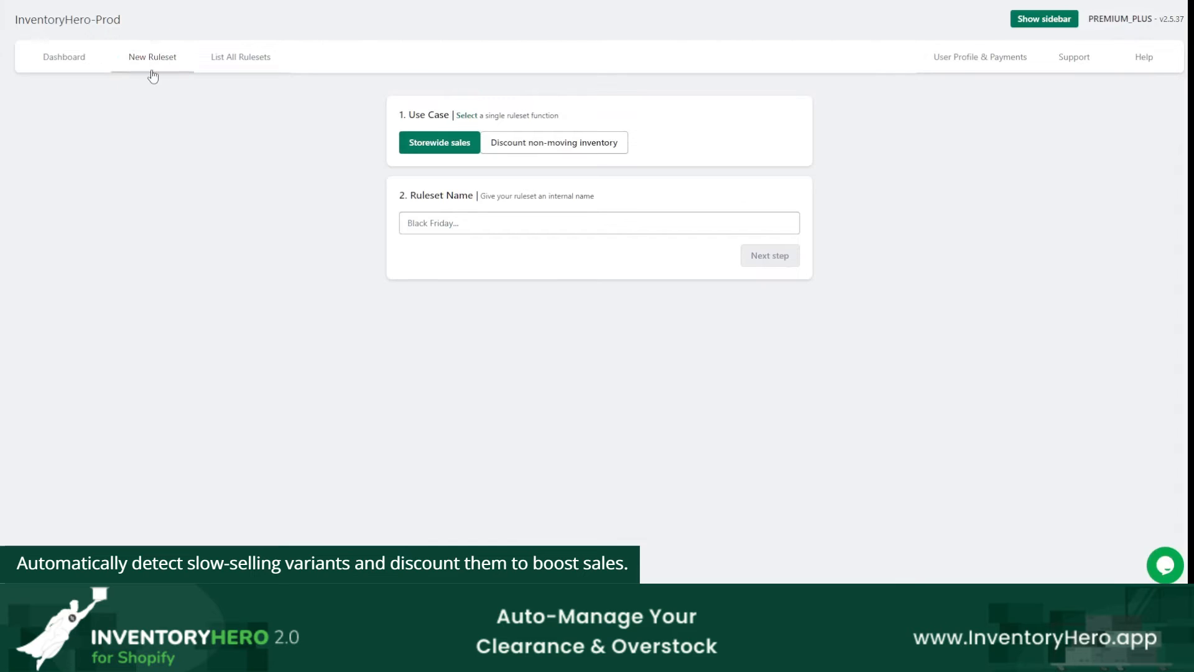
click(546, 145)
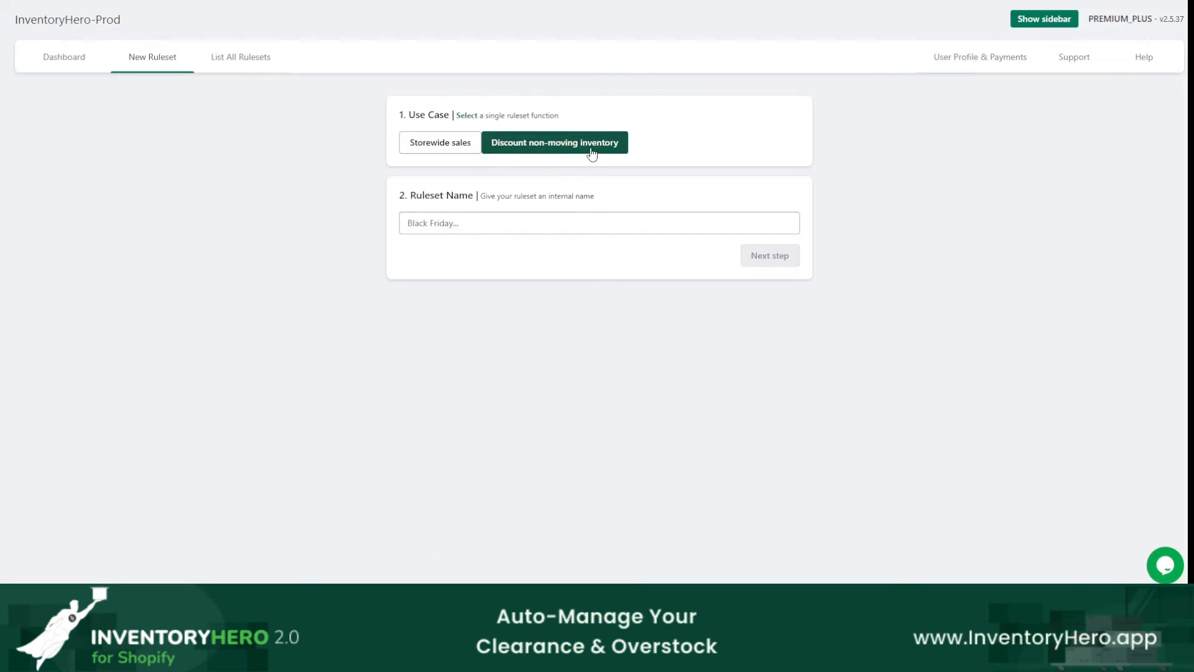
click(505, 223)
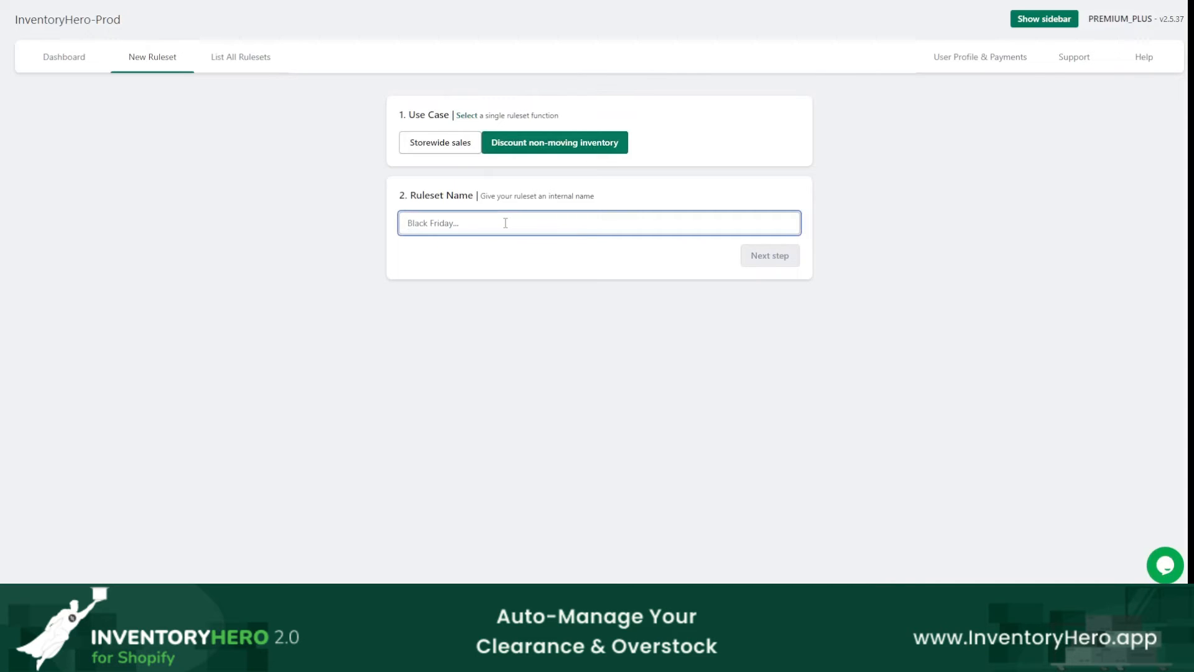
text(Shoes)
click(782, 263)
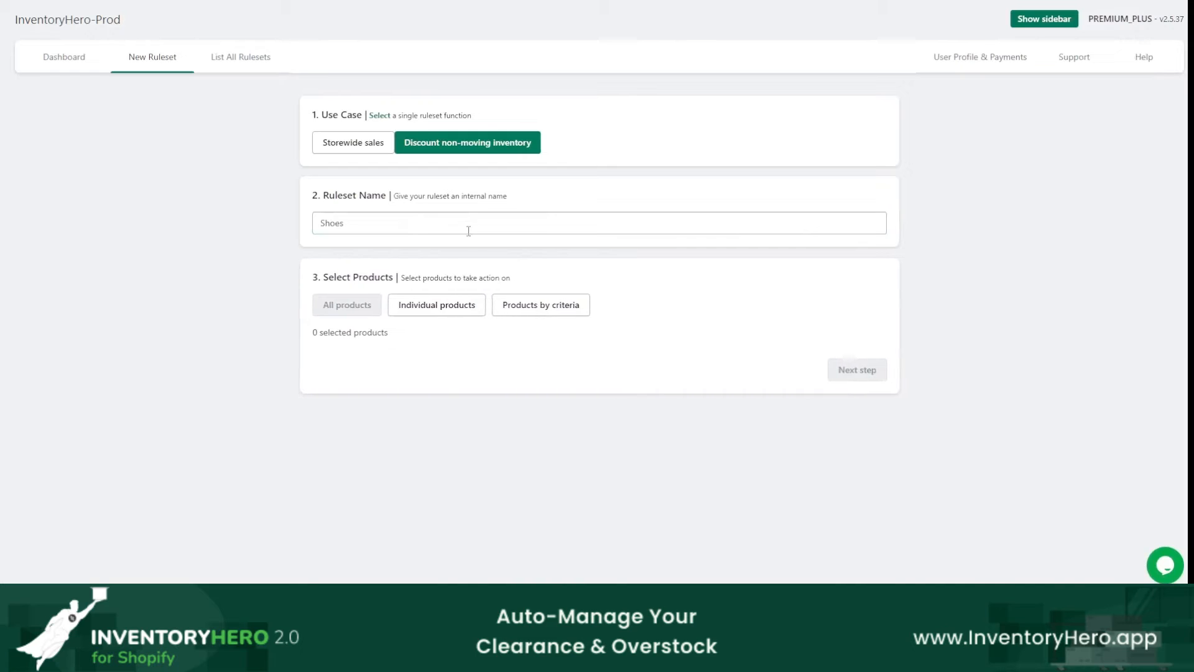
Step: Open the individual product selection for the ruleset and search for products with the tag "shoes"
click(450, 309)
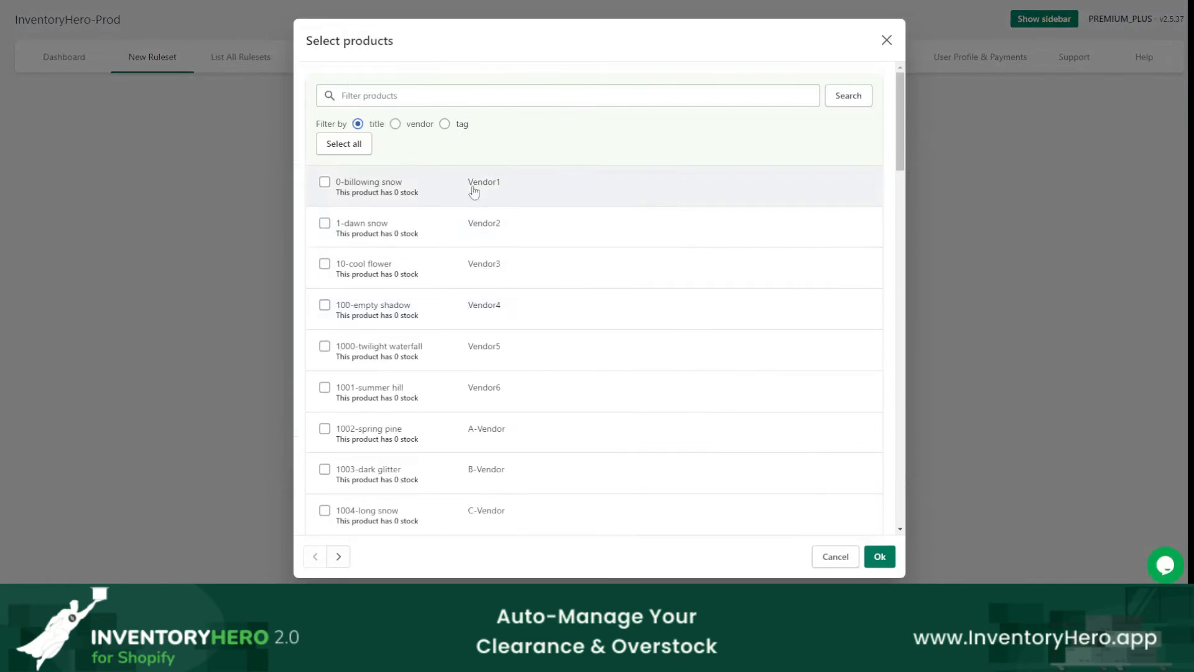
click(664, 98)
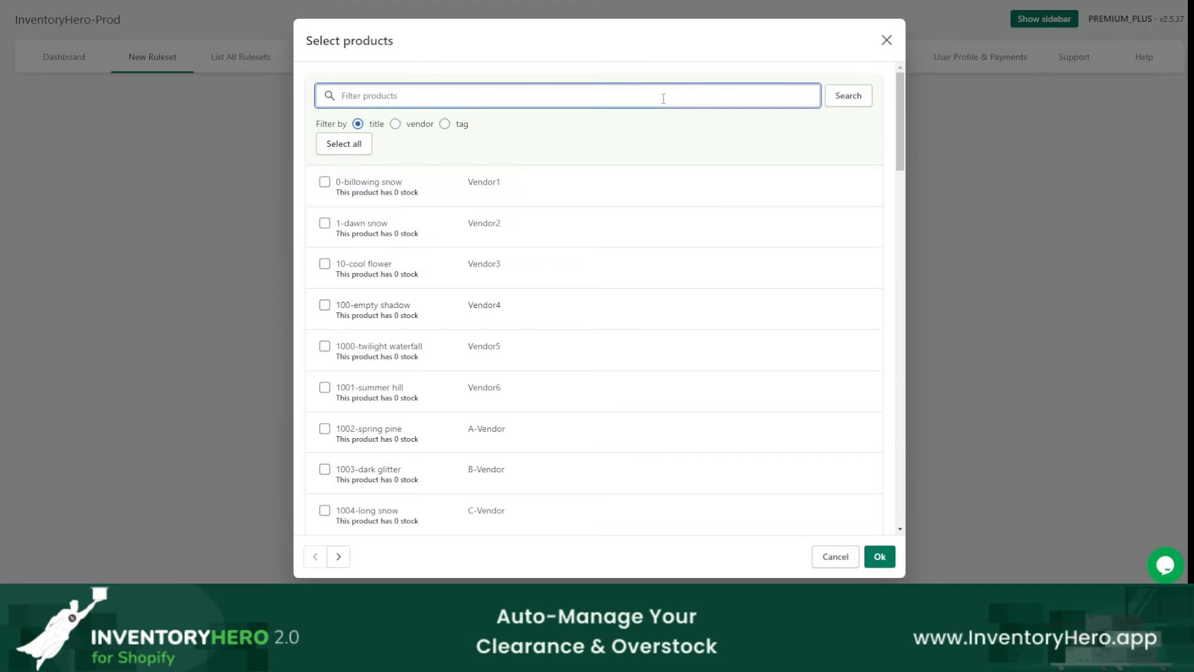
text(shoes)
click(444, 124)
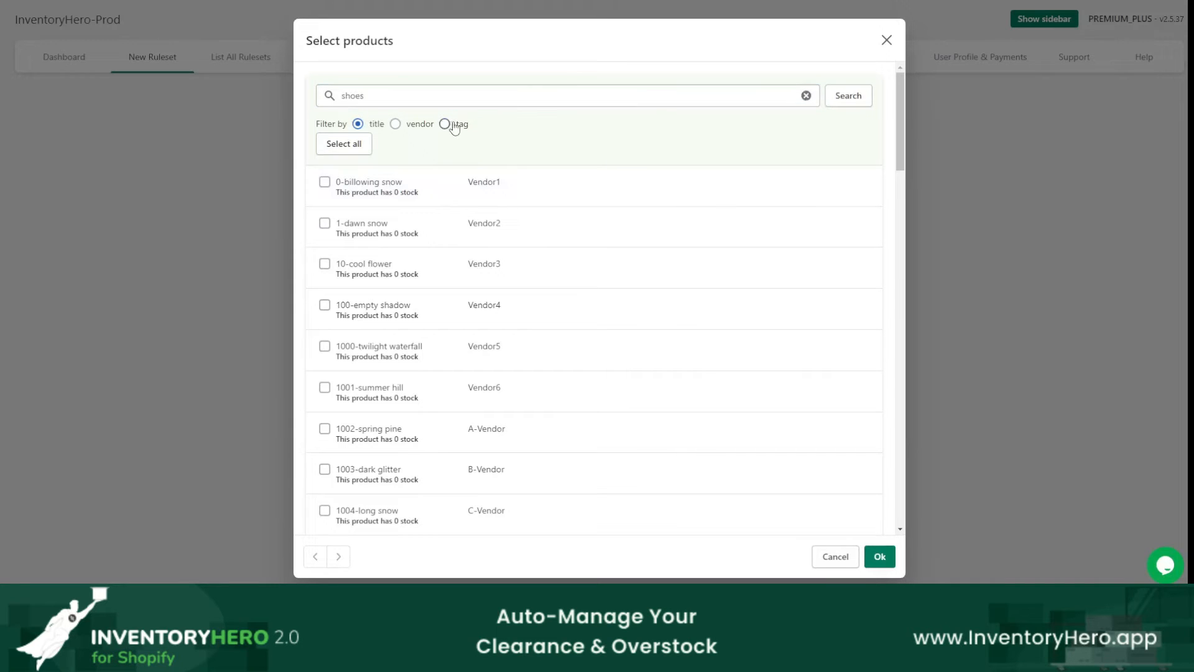
click(849, 96)
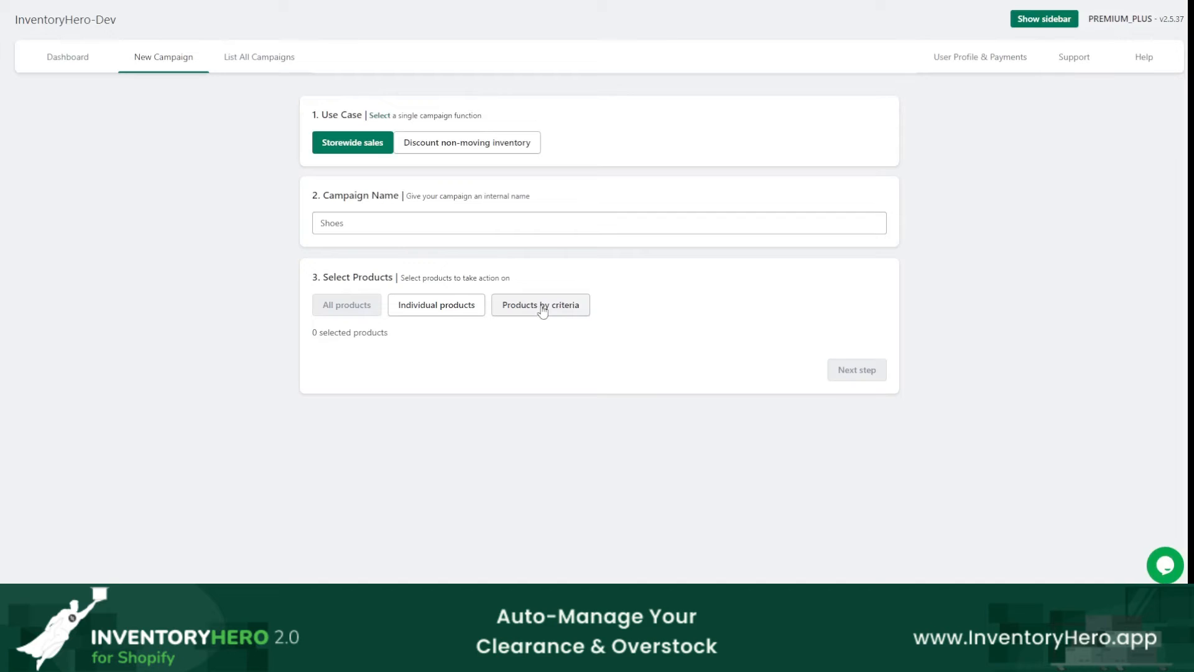
Step: Open the product selection by criteria and add a filter for products whose tag is equal to "adidas"
click(542, 312)
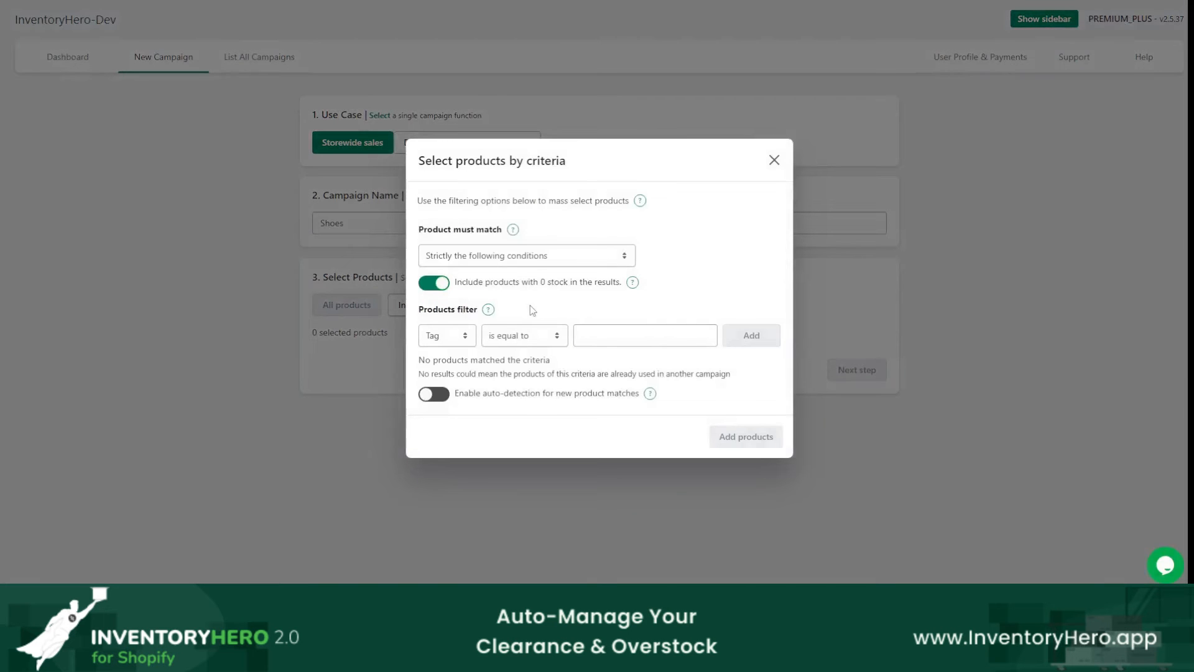
click(455, 341)
click(452, 364)
click(616, 335)
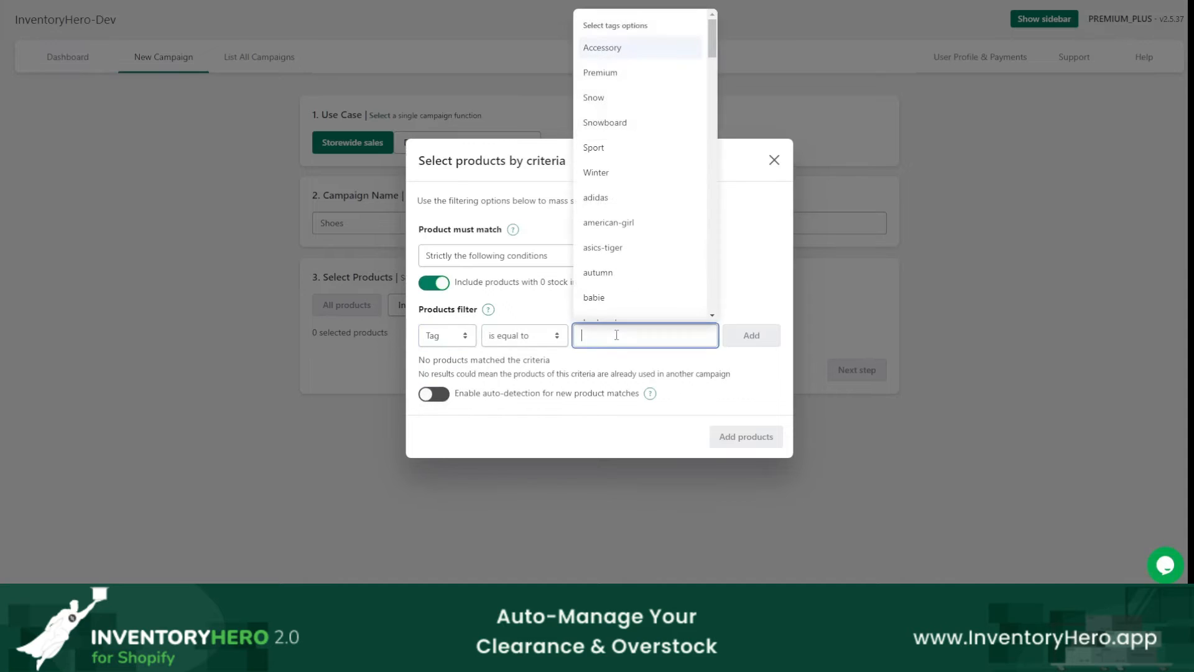
text(shoe)
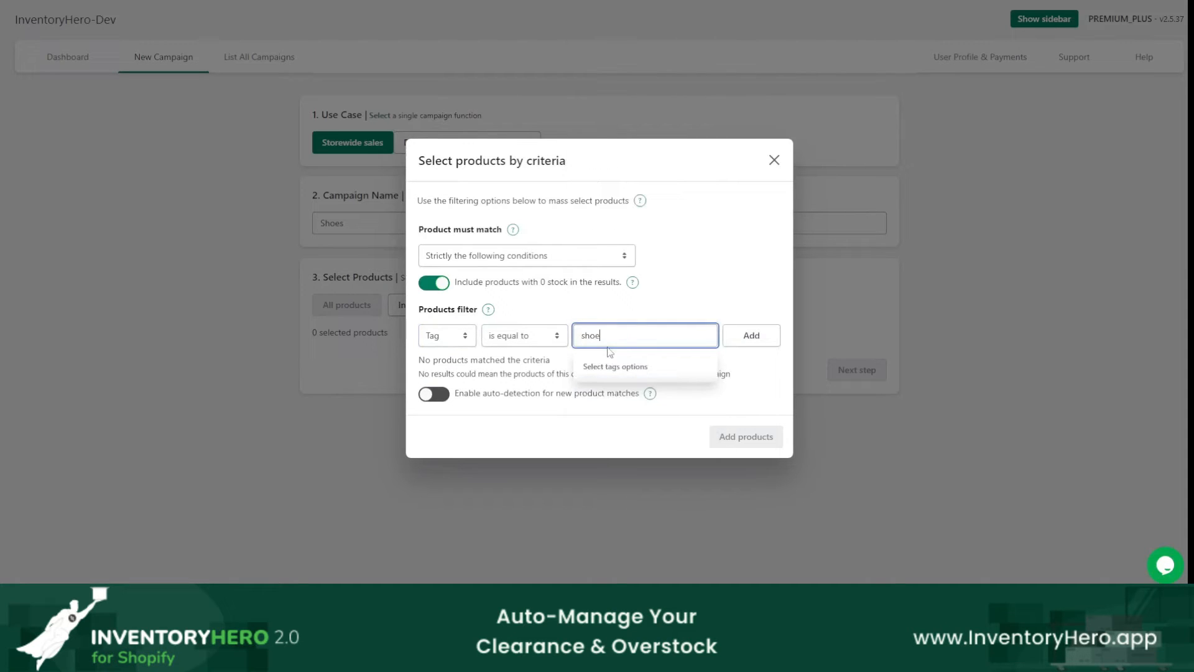
drag(622, 338, 512, 354)
text(adi)
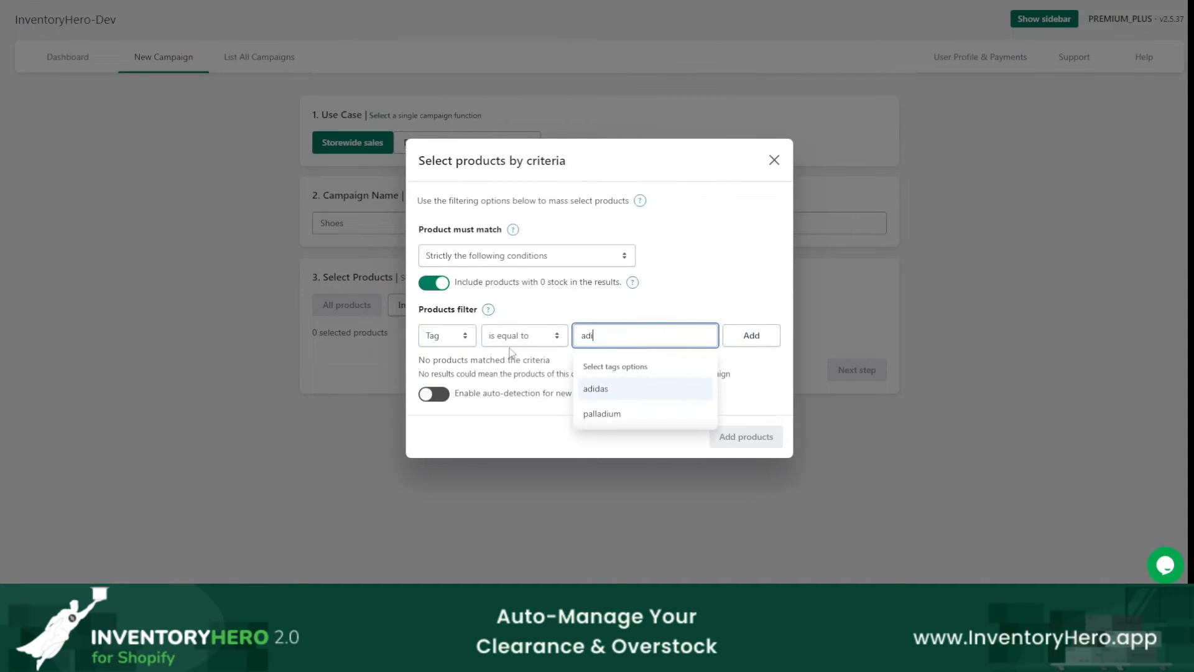
click(608, 390)
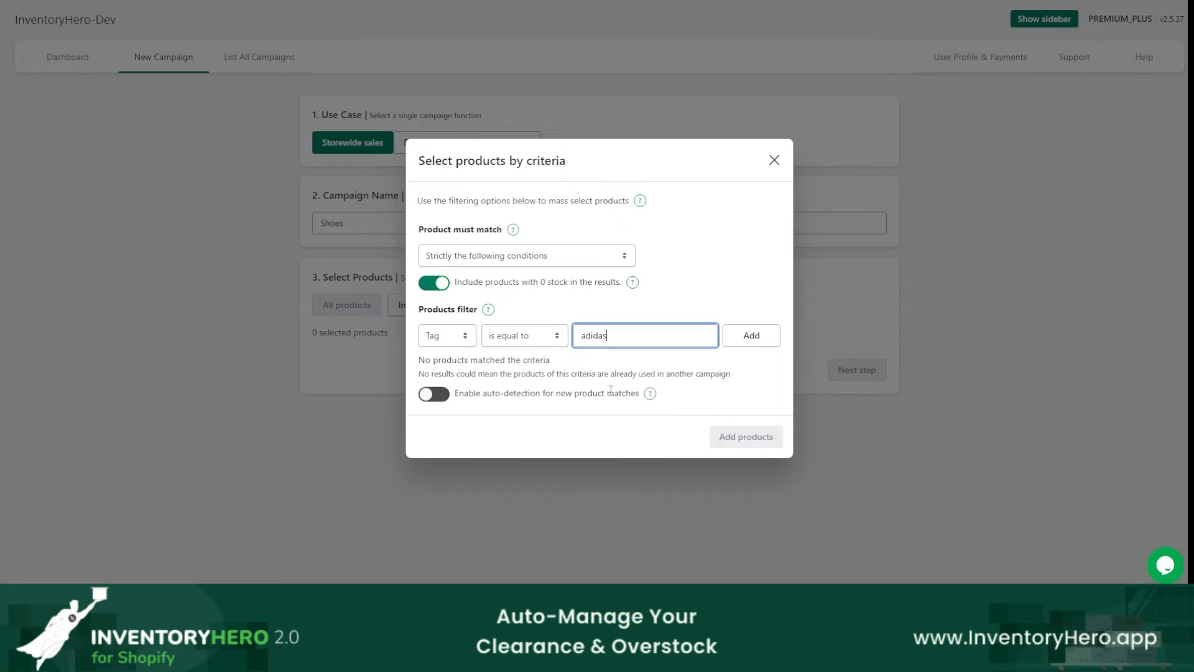
click(749, 337)
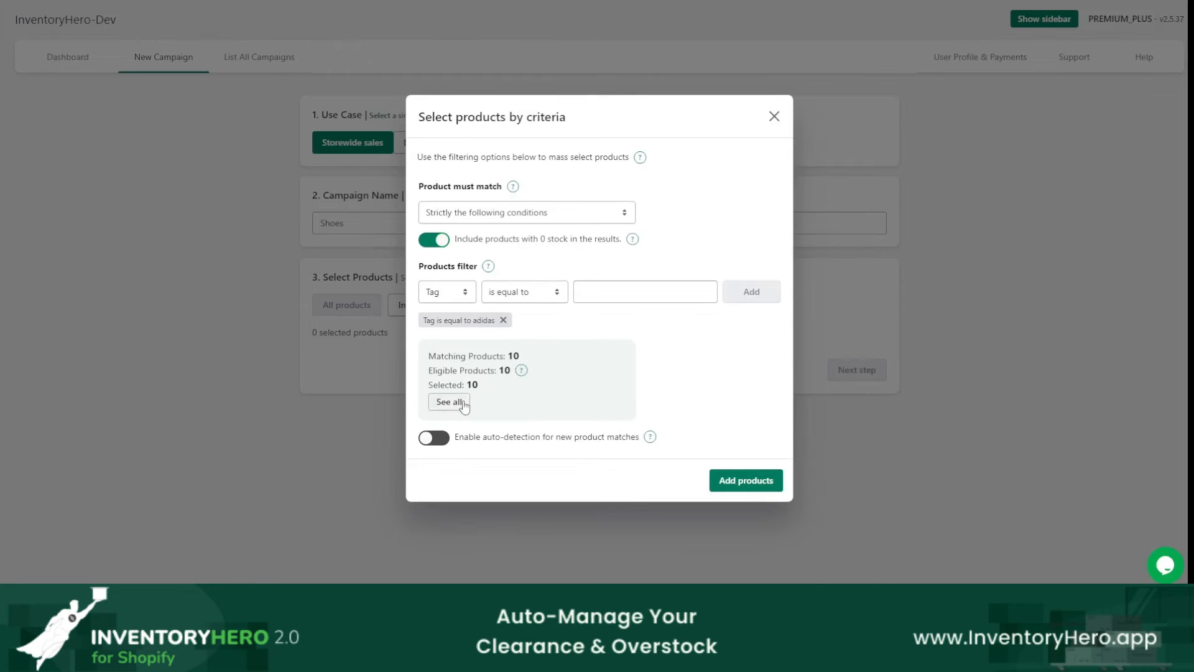
Step: Review the full list of products matching the adidas tag and accept the selection
click(451, 405)
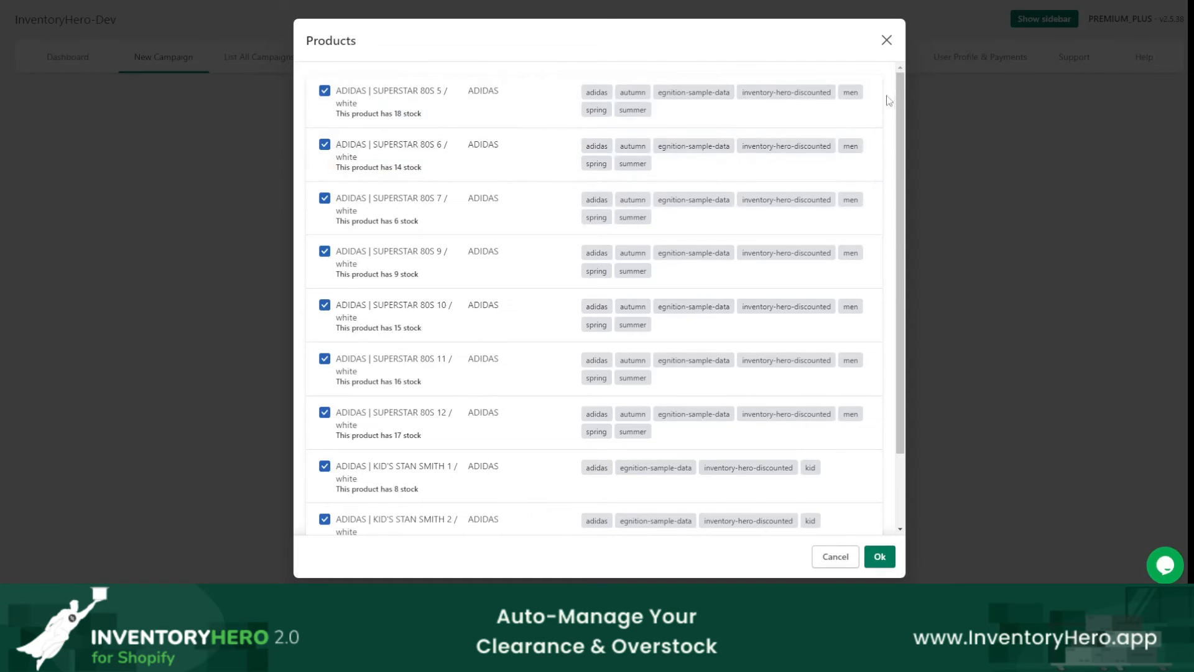
scroll(885, 174, down, 3)
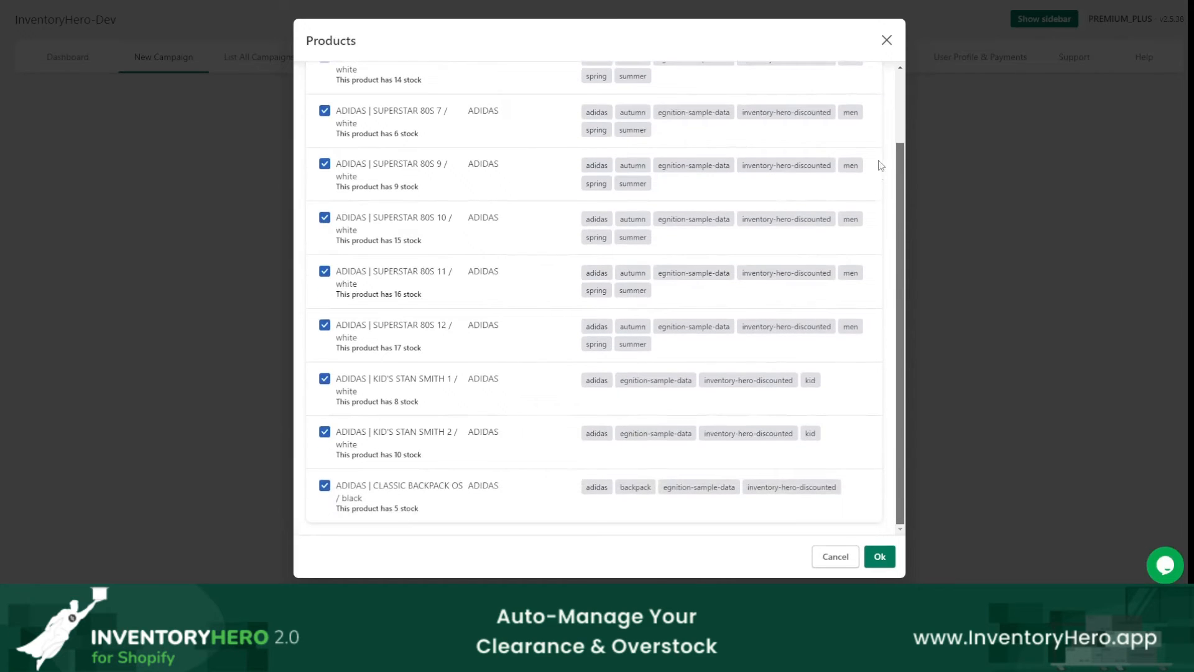
scroll(759, 342, up, 3)
click(880, 558)
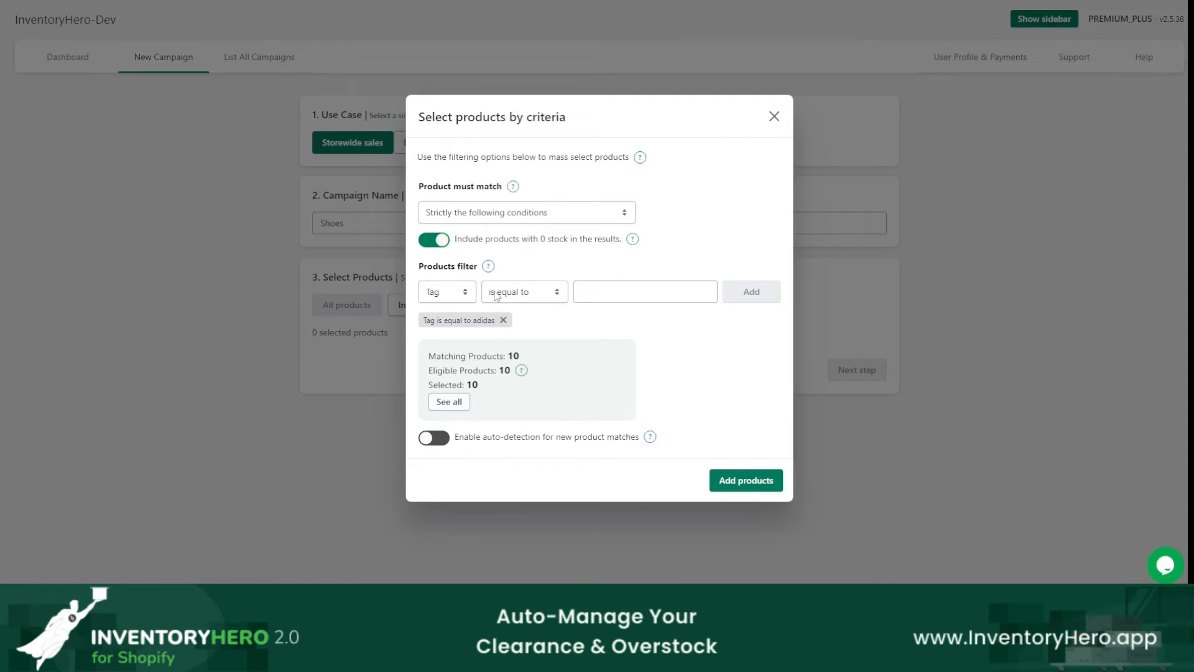
click(458, 293)
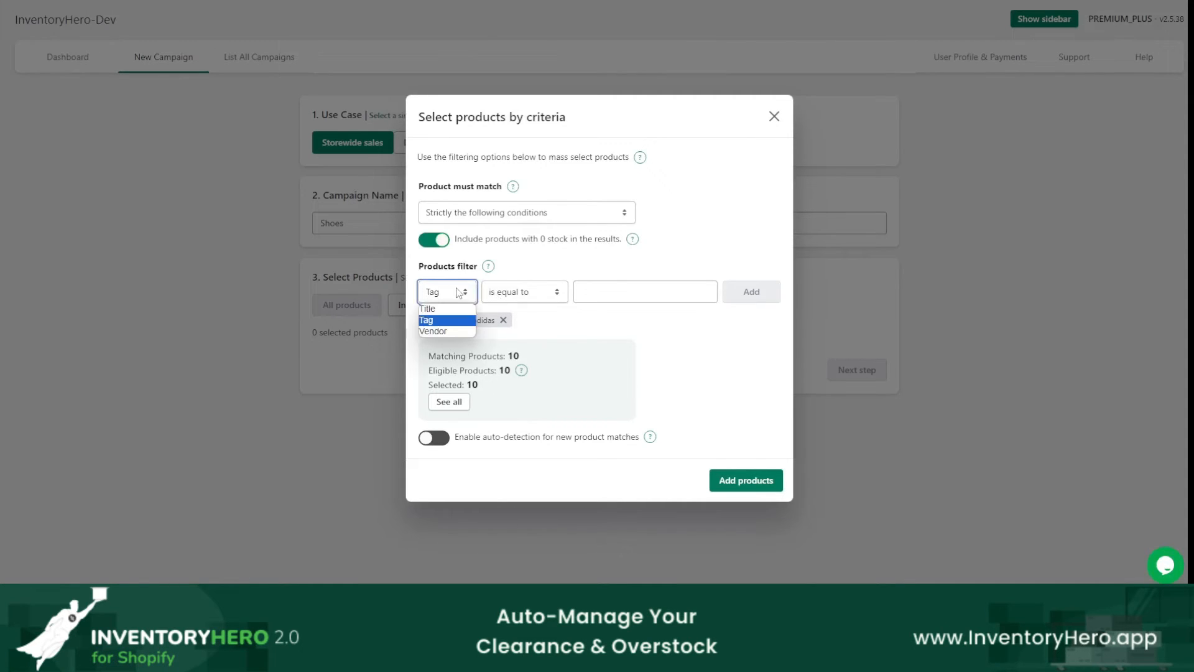
click(501, 292)
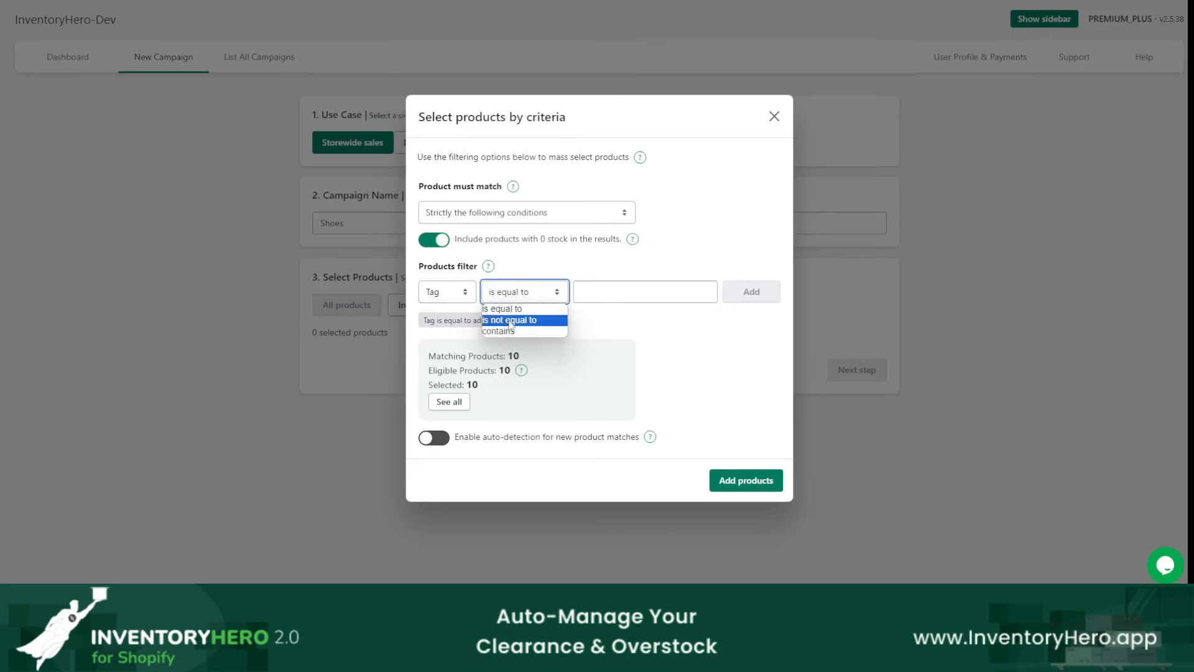
click(453, 299)
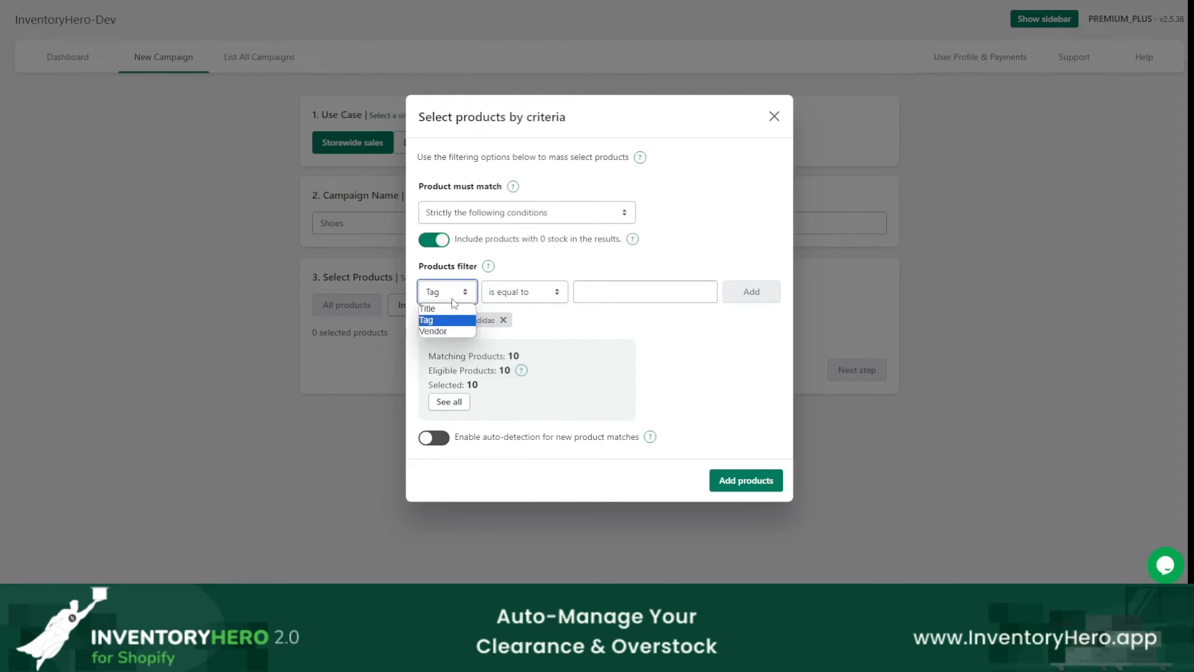
click(651, 260)
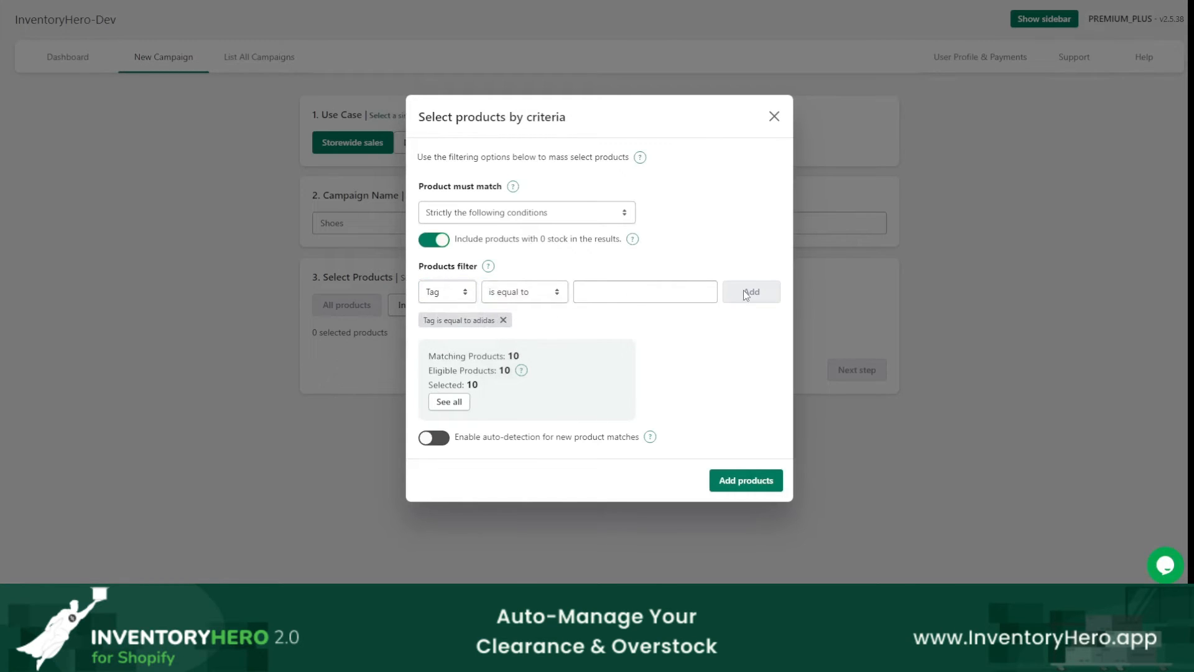
Step: Add a second product filter with the condition that the title is not equal to "Lego"
click(446, 292)
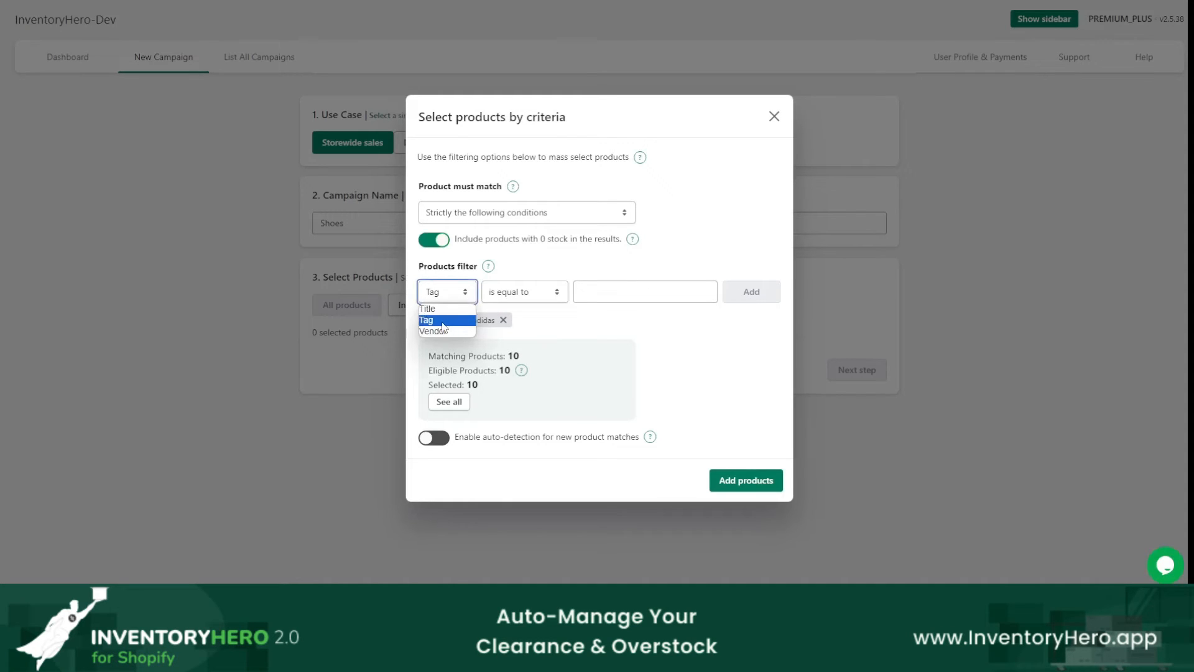
click(429, 309)
click(524, 291)
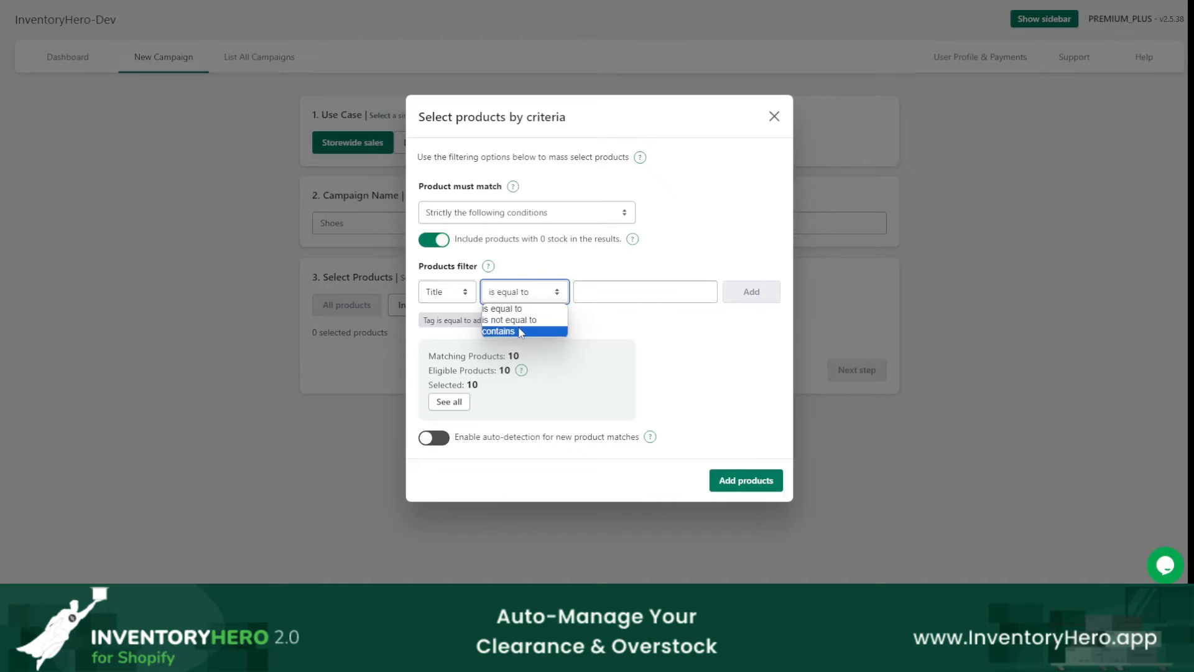
click(509, 320)
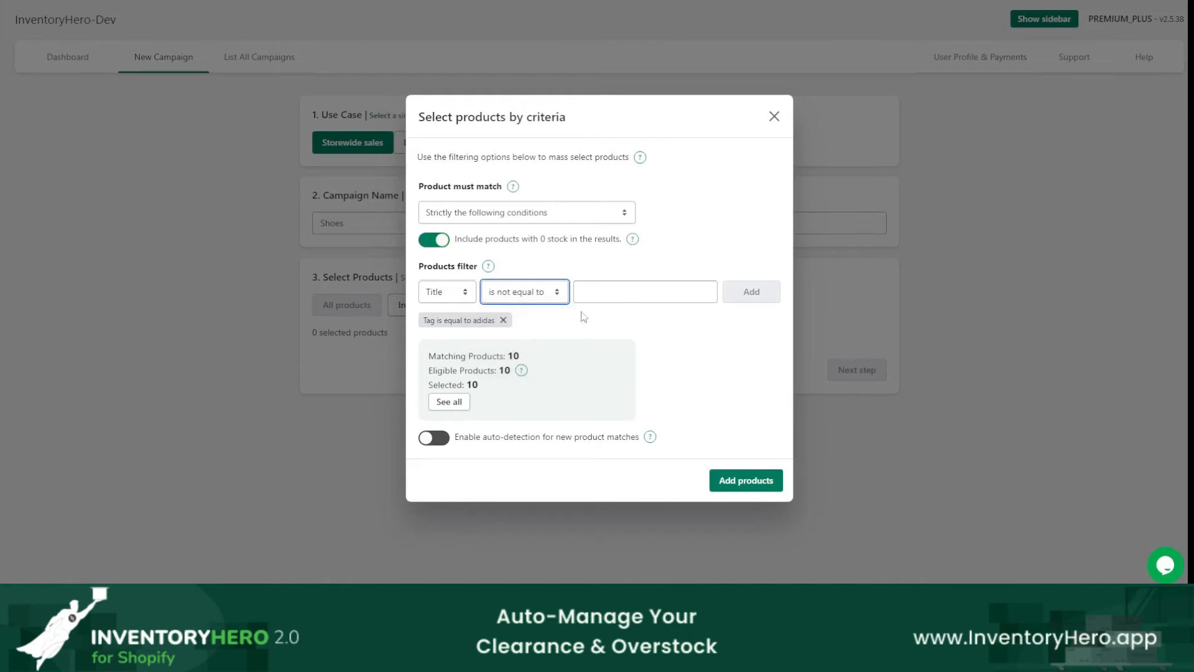
click(628, 297)
text(Lego)
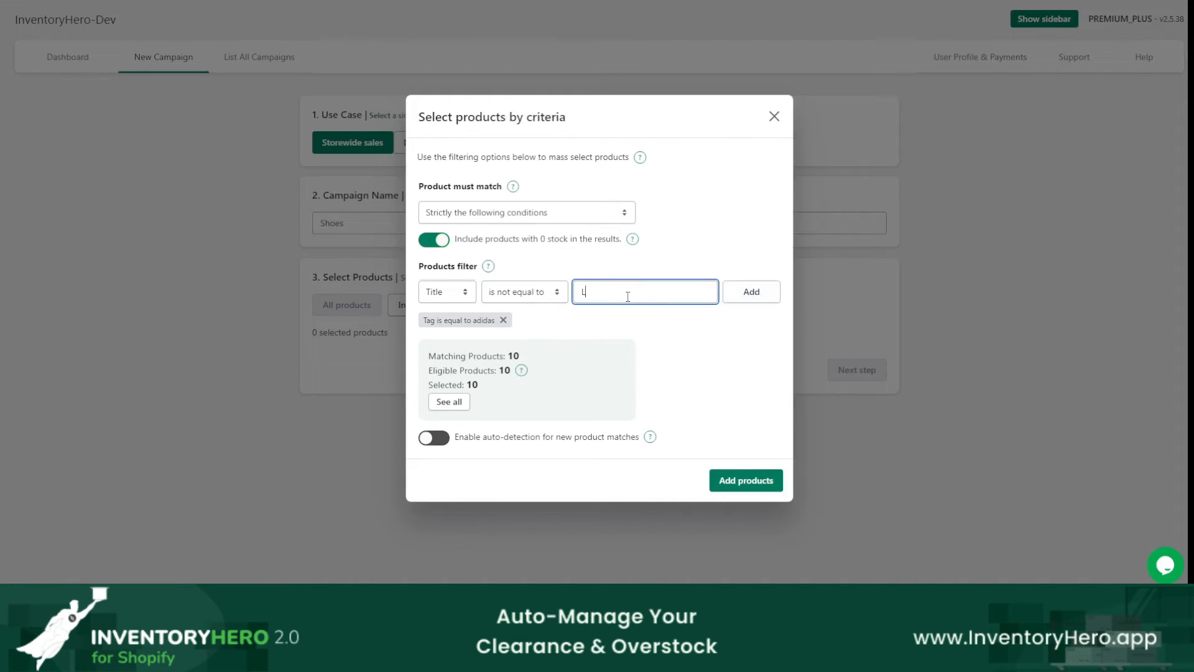
click(748, 294)
click(748, 293)
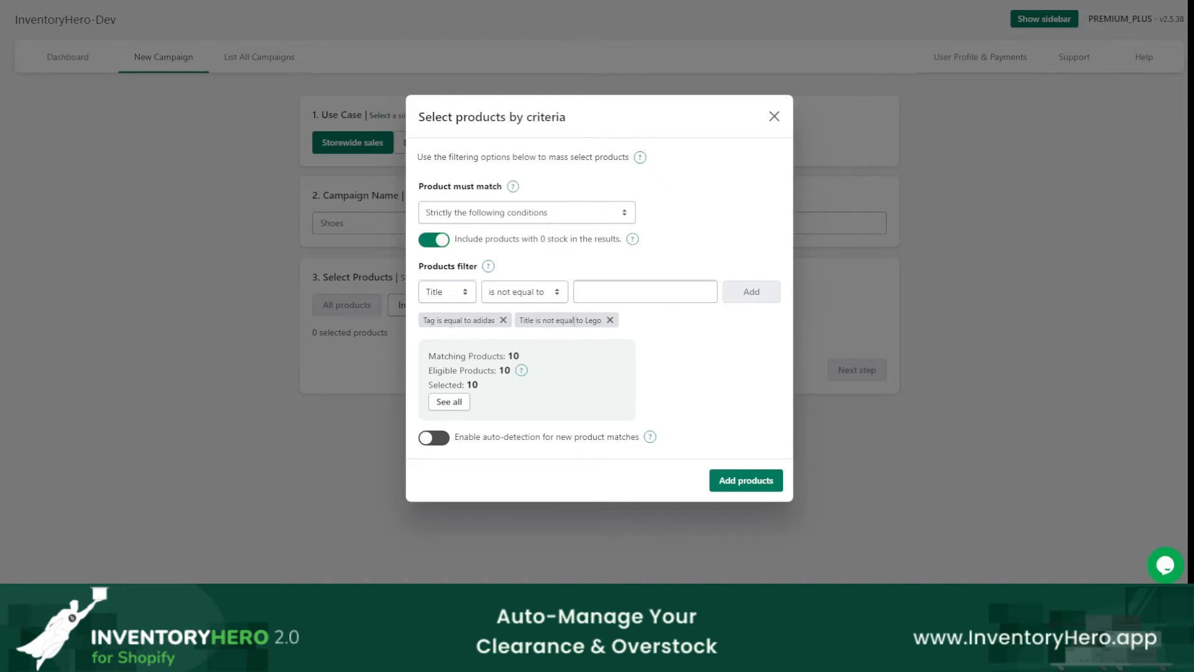
Step: Keep matching set to strictly the following conditions, add the filtered products to the campaign and continue to the trigger conditions
click(462, 214)
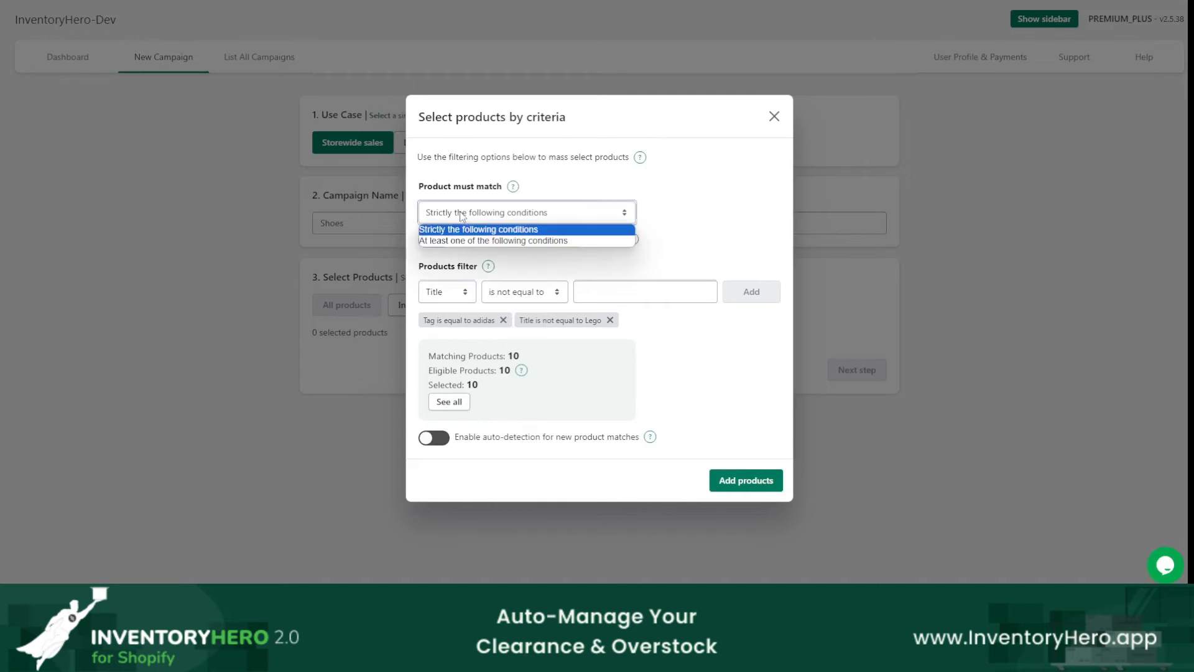
click(461, 215)
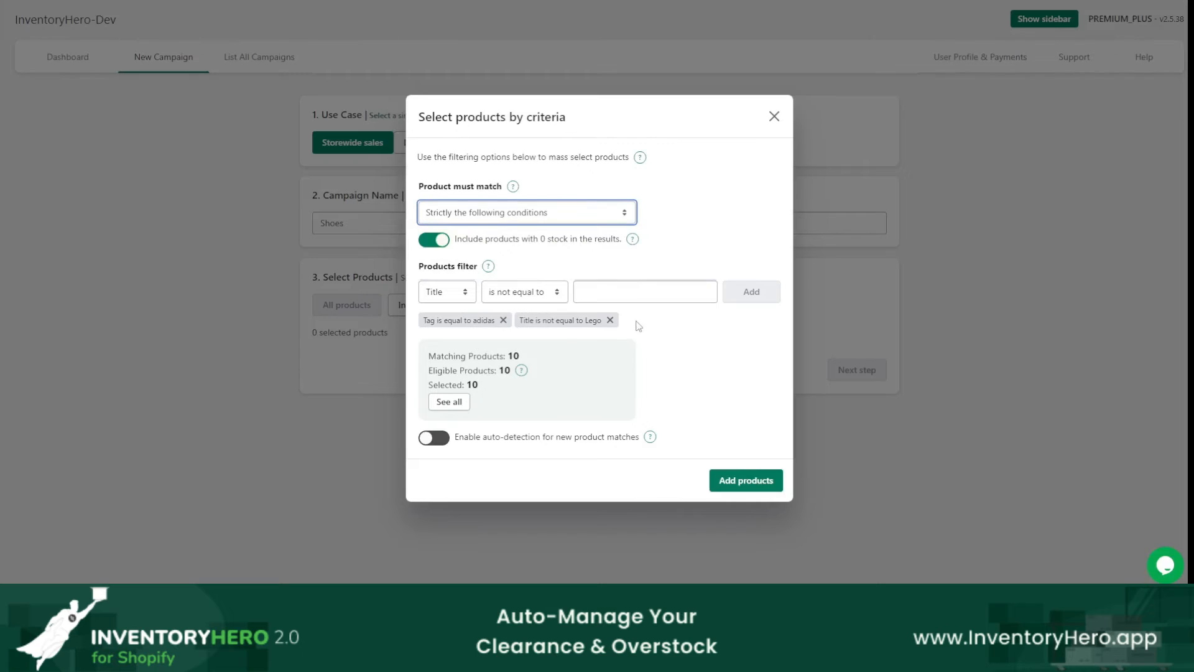
click(535, 219)
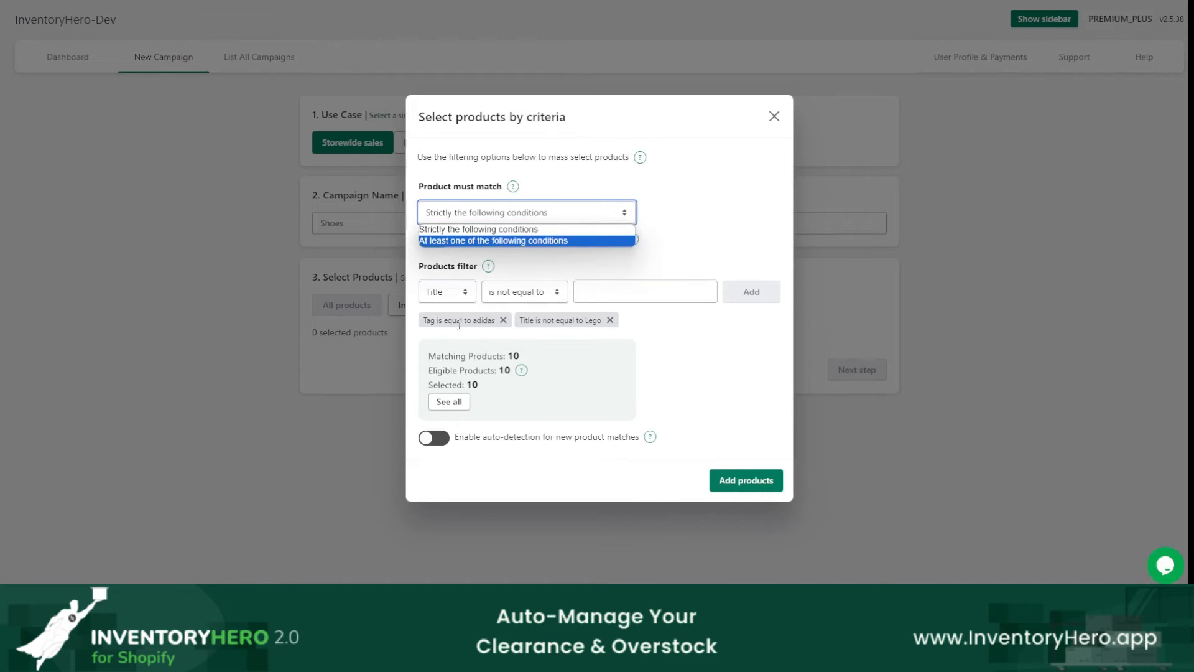
click(696, 349)
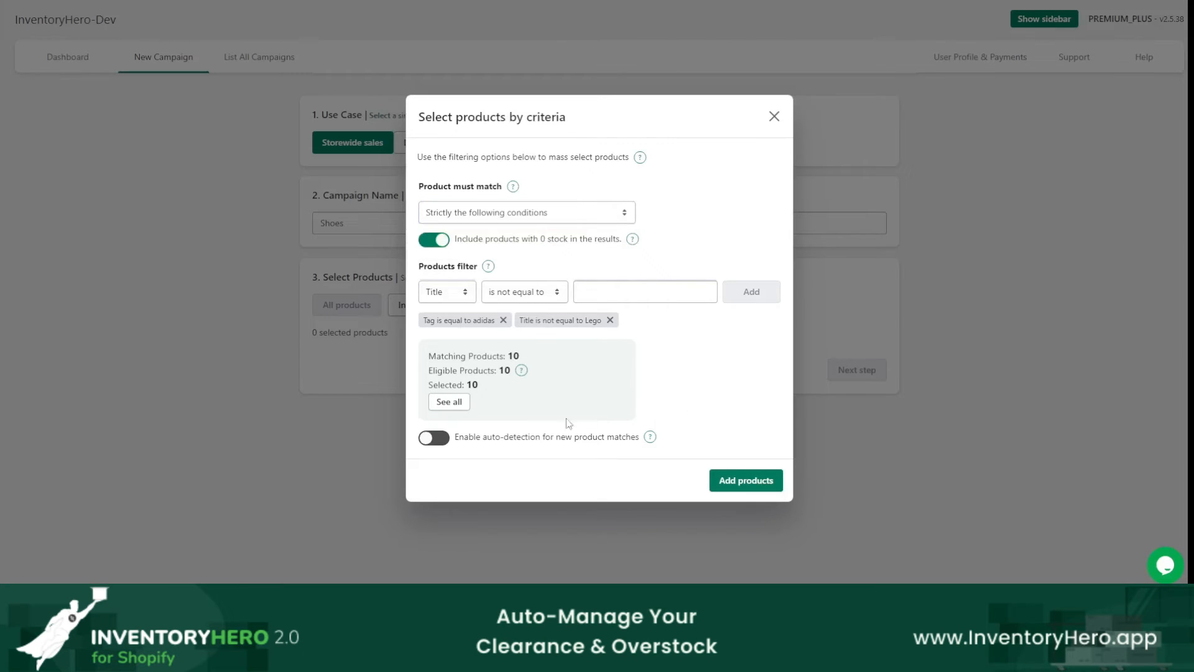
click(740, 479)
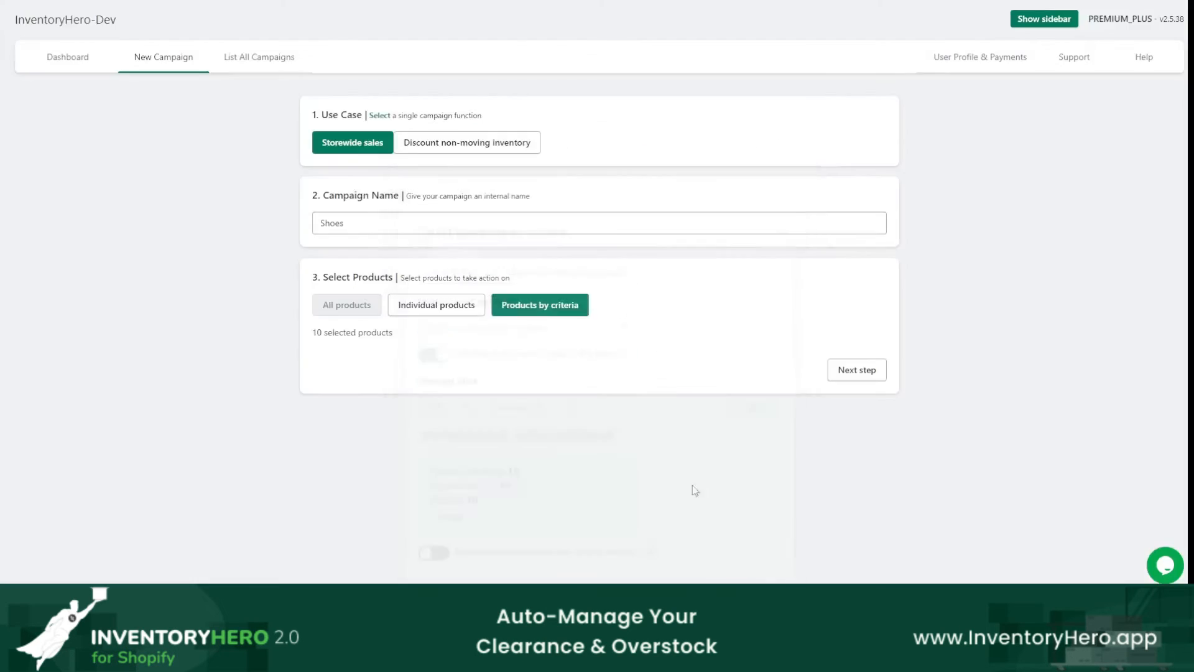
click(847, 374)
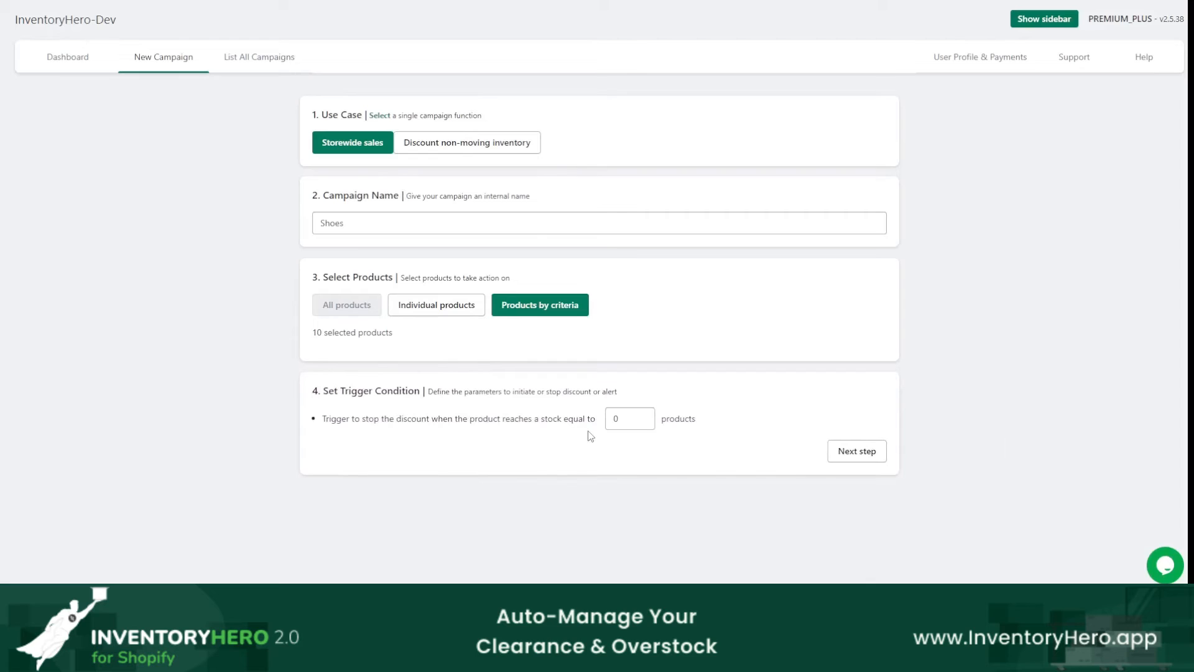
Step: Change the use case to Discount non-moving inventory and start the discount when a product remains unsold for more than 60 days
click(448, 152)
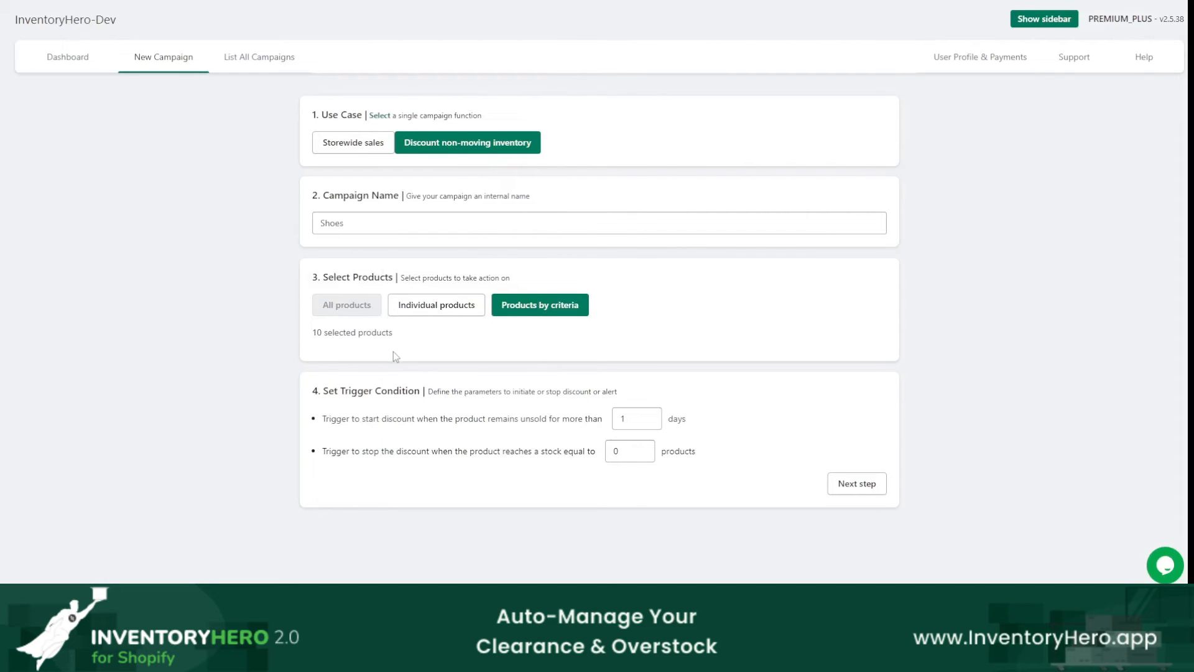
double_click(631, 424)
text(60)
Step: Set the discount to stop when the product reaches a stock equal to 10, and continue to the campaign's action settings
mouse_move(631, 446)
mouse_down()
mouse_move(589, 459)
mouse_move(626, 441)
mouse_up()
key(Tab)
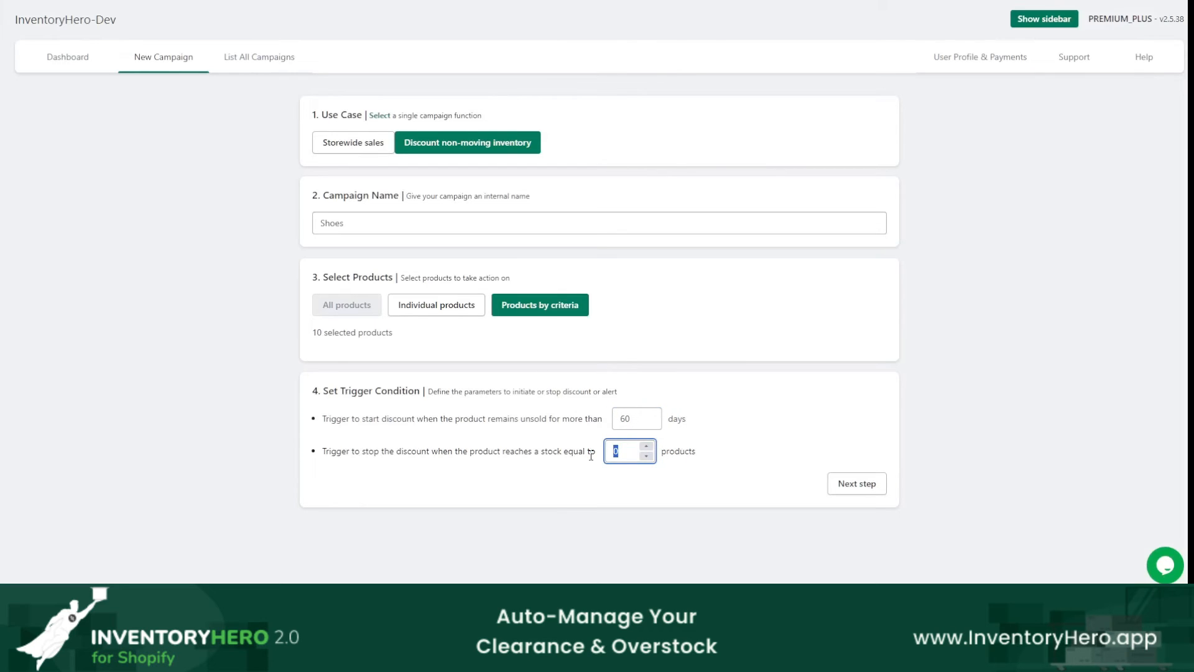
text(5)
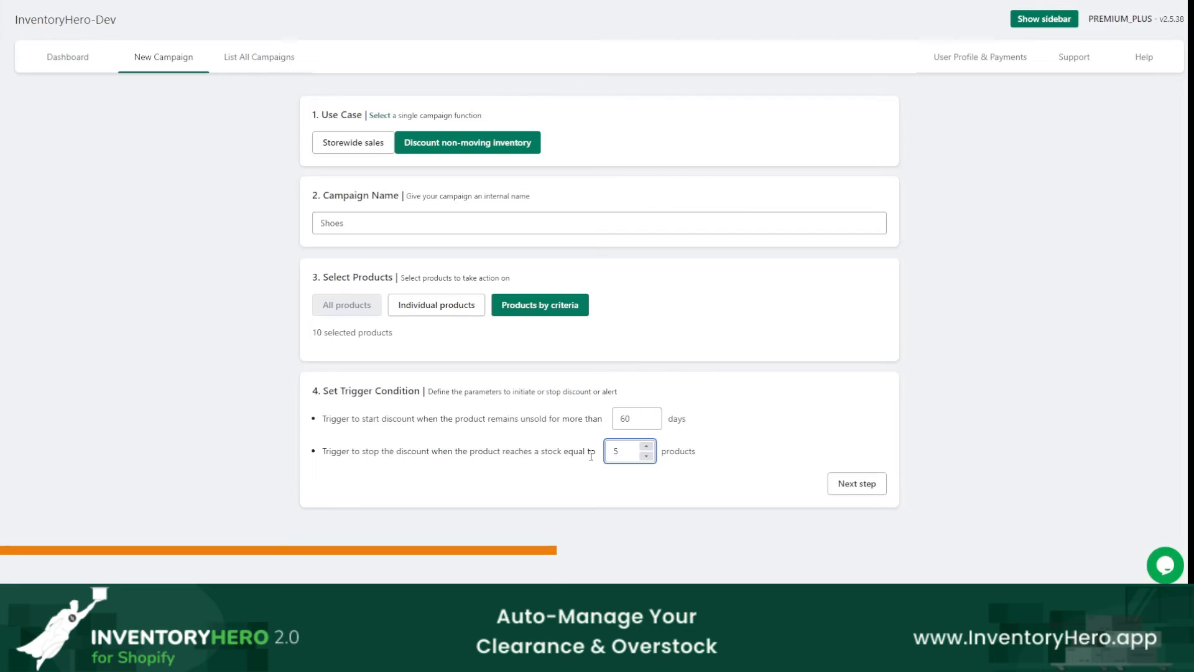
key(BackSpace)
text(10)
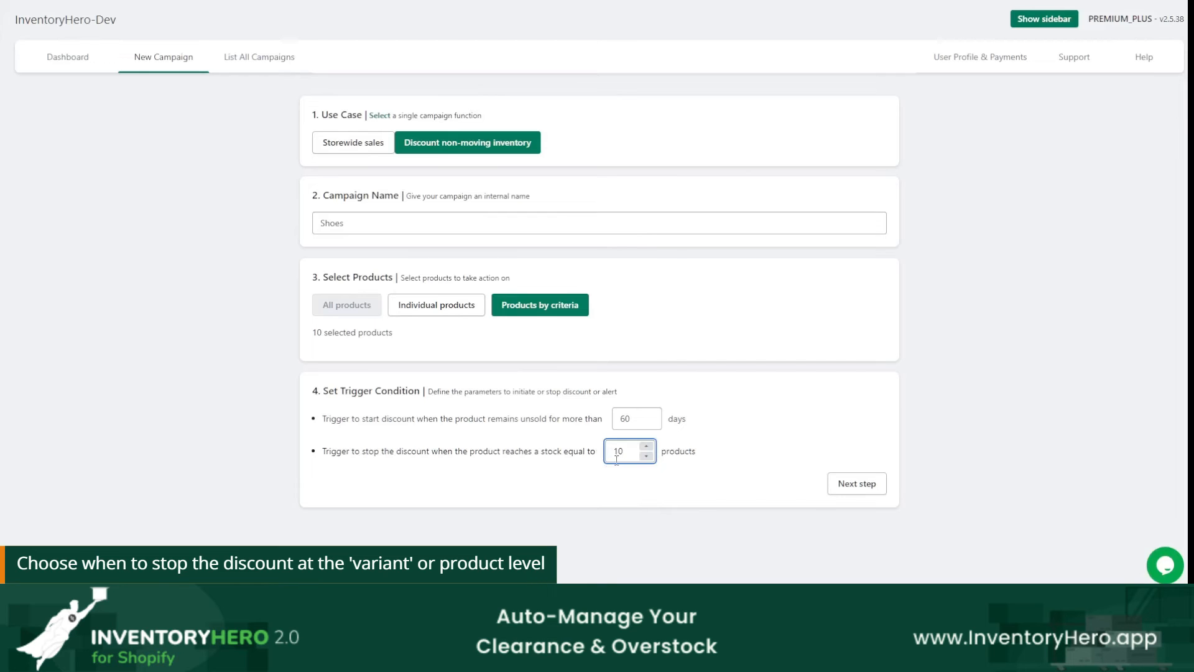
click(861, 483)
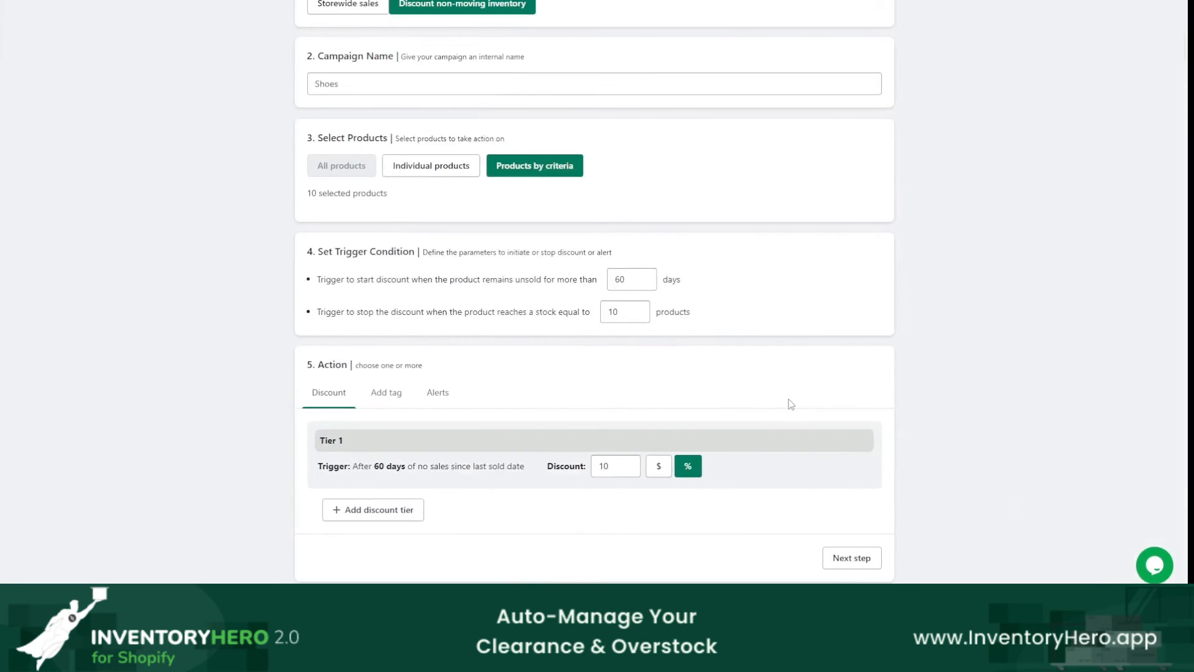
Step: Add a second discount tier below Tier 1 in the campaign's discount action
double_click(606, 466)
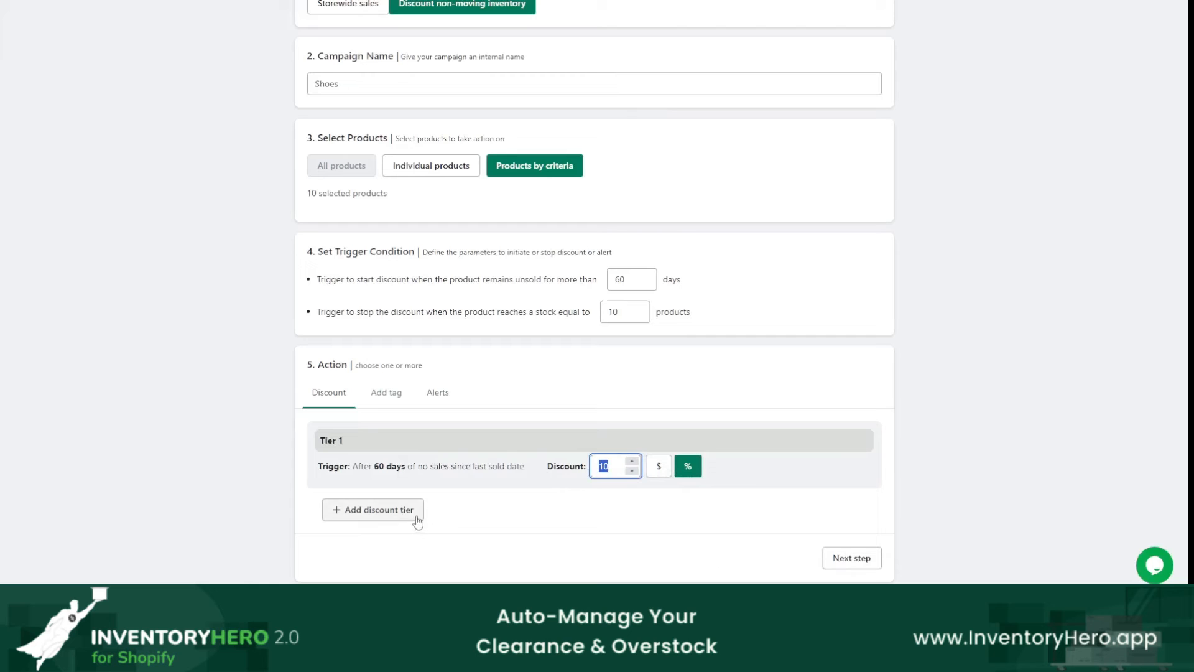
scroll(388, 341, up, 3)
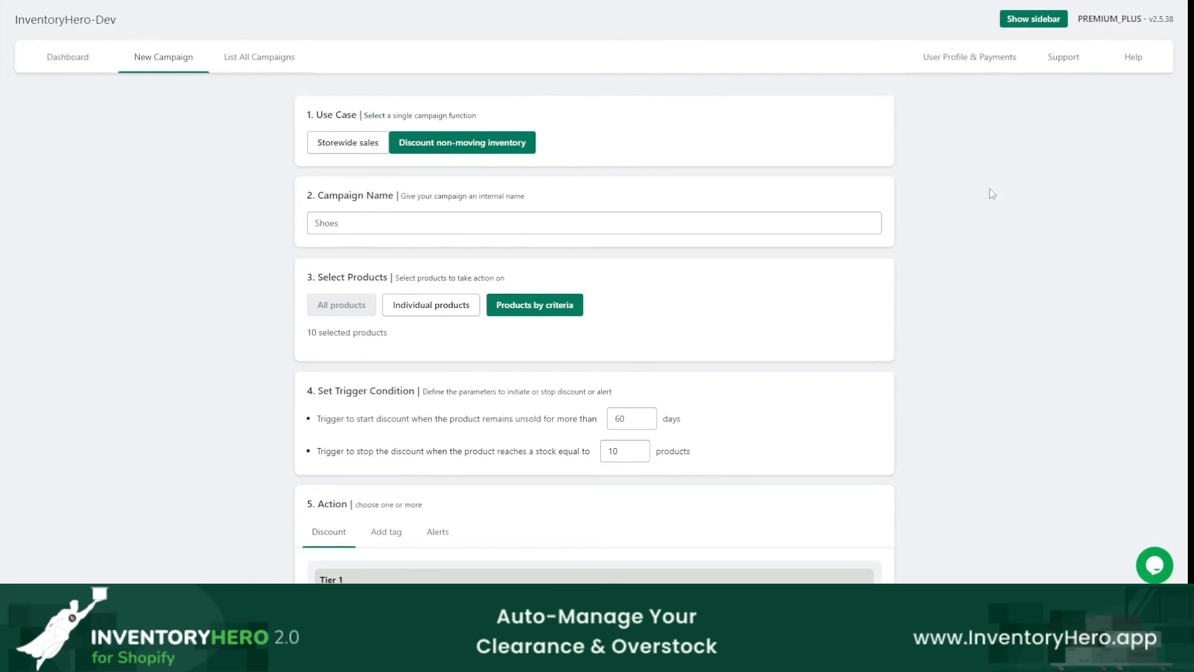
scroll(698, 346, down, 3)
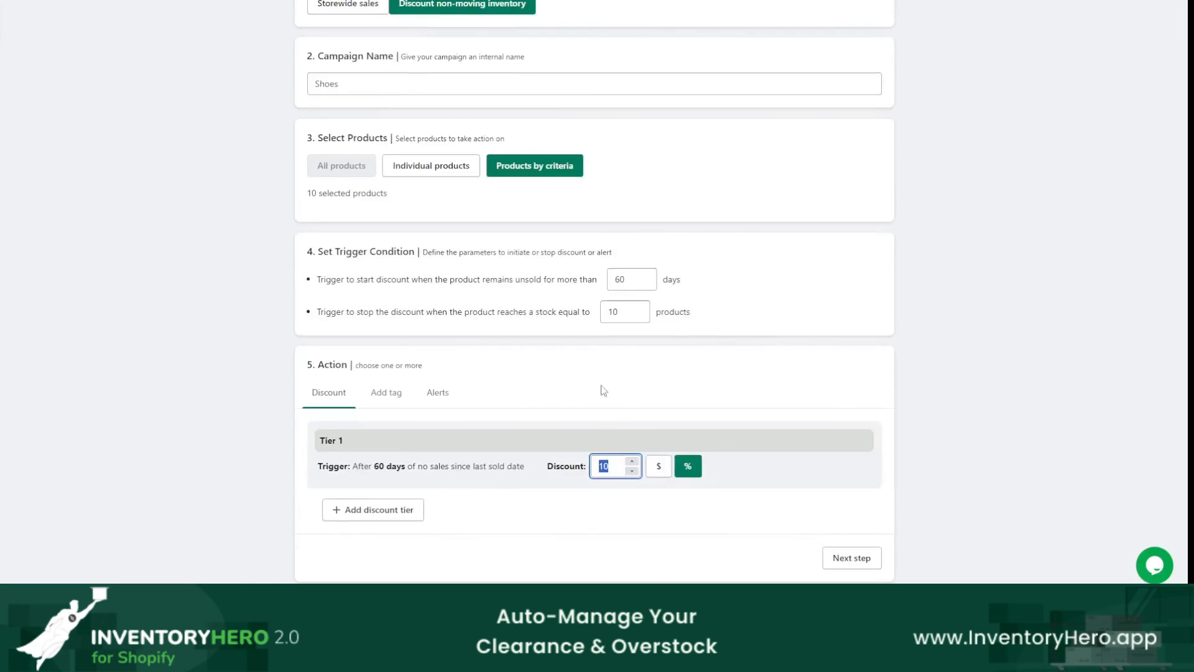
click(377, 510)
scroll(557, 526, down, 1)
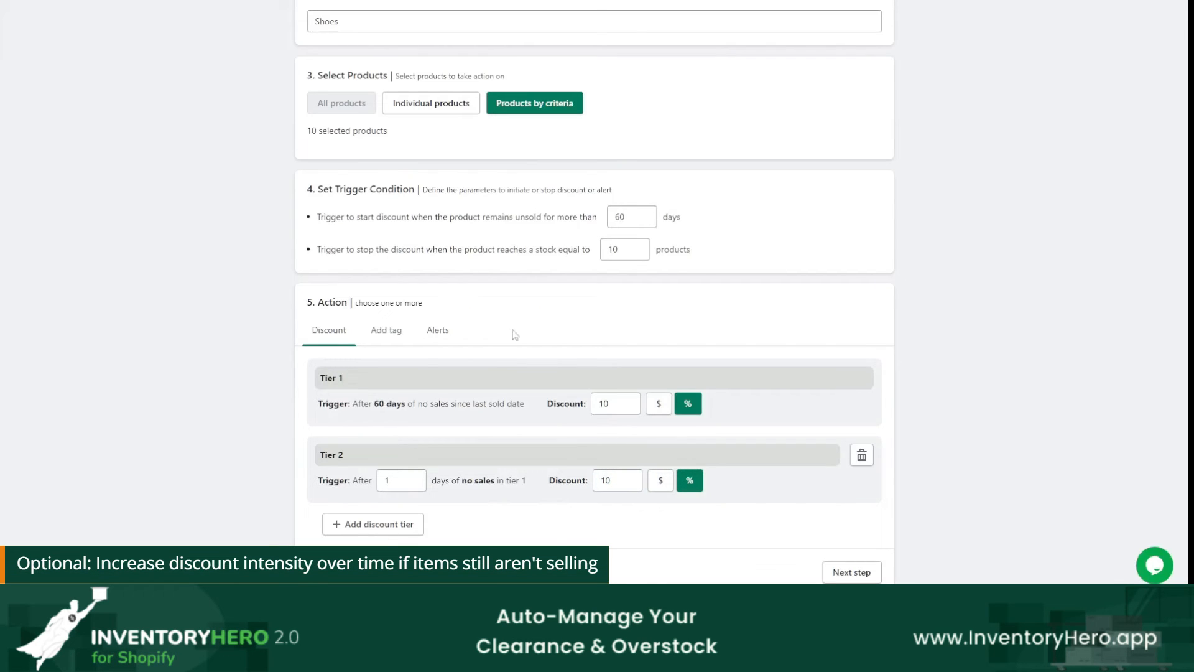
Step: Adjust the unsold-days start trigger and bring it back to 60, comparing it with the Tier 1 trigger
click(647, 214)
click(647, 213)
click(647, 213)
click(648, 214)
click(648, 222)
click(648, 222)
click(648, 222)
click(647, 221)
mouse_move(646, 194)
mouse_down()
mouse_move(586, 203)
mouse_move(615, 199)
mouse_up()
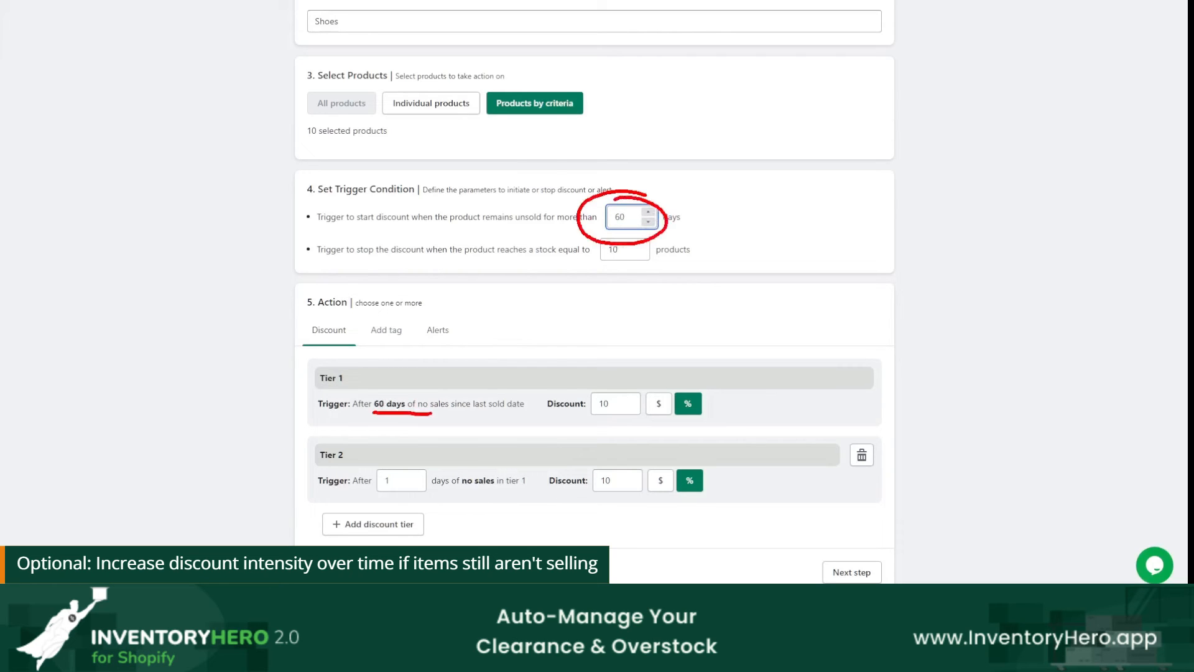
Step: Set Tier 2 to trigger after 30 days of no sales in tier 1 with a 20% discount
mouse_move(637, 380)
mouse_down()
mouse_move(601, 420)
mouse_move(601, 393)
mouse_up()
key(Escape)
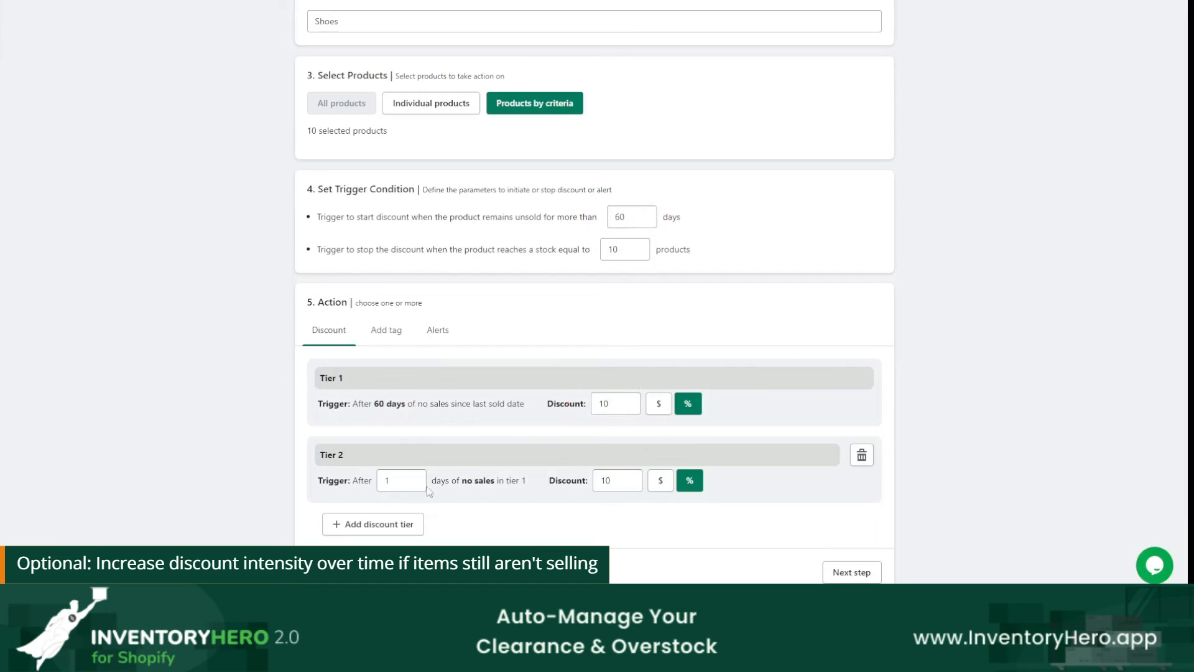
click(393, 484)
double_click(378, 483)
text(30)
mouse_move(366, 368)
mouse_down()
mouse_move(286, 374)
mouse_move(342, 357)
mouse_up()
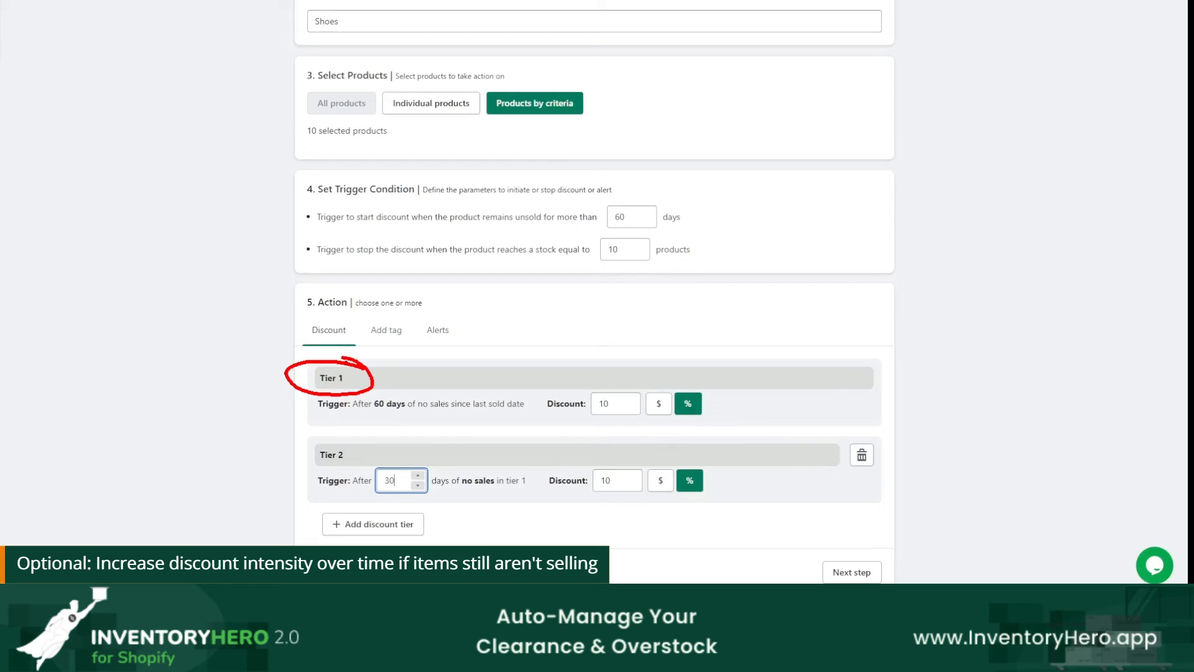
key(Escape)
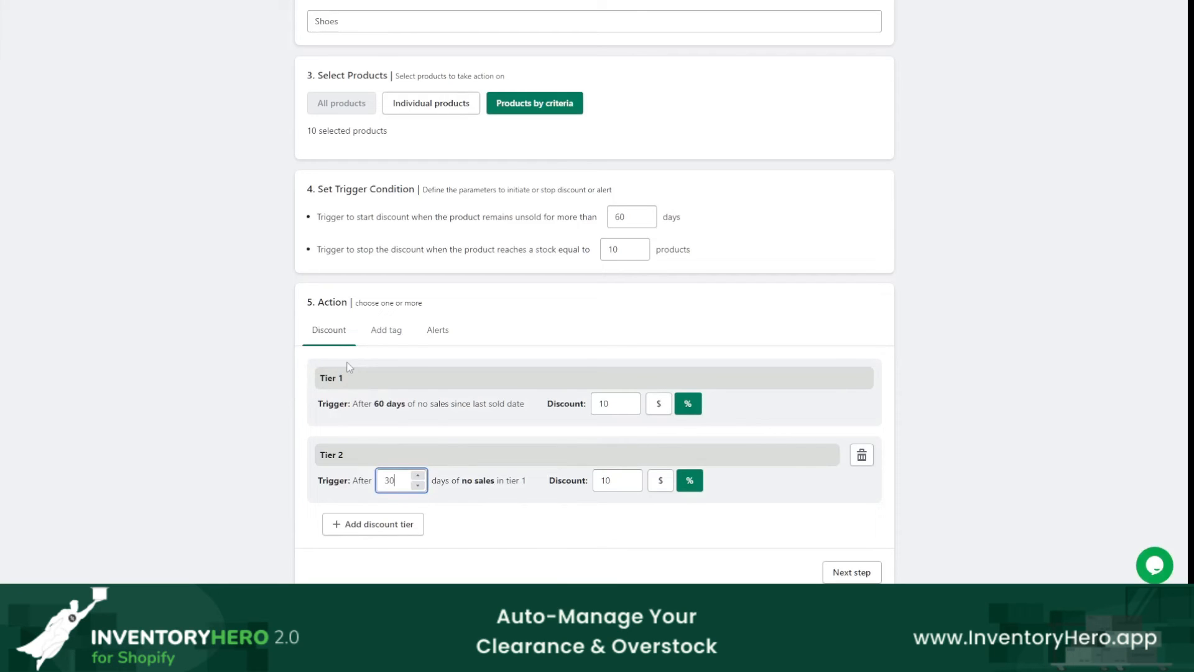
double_click(606, 481)
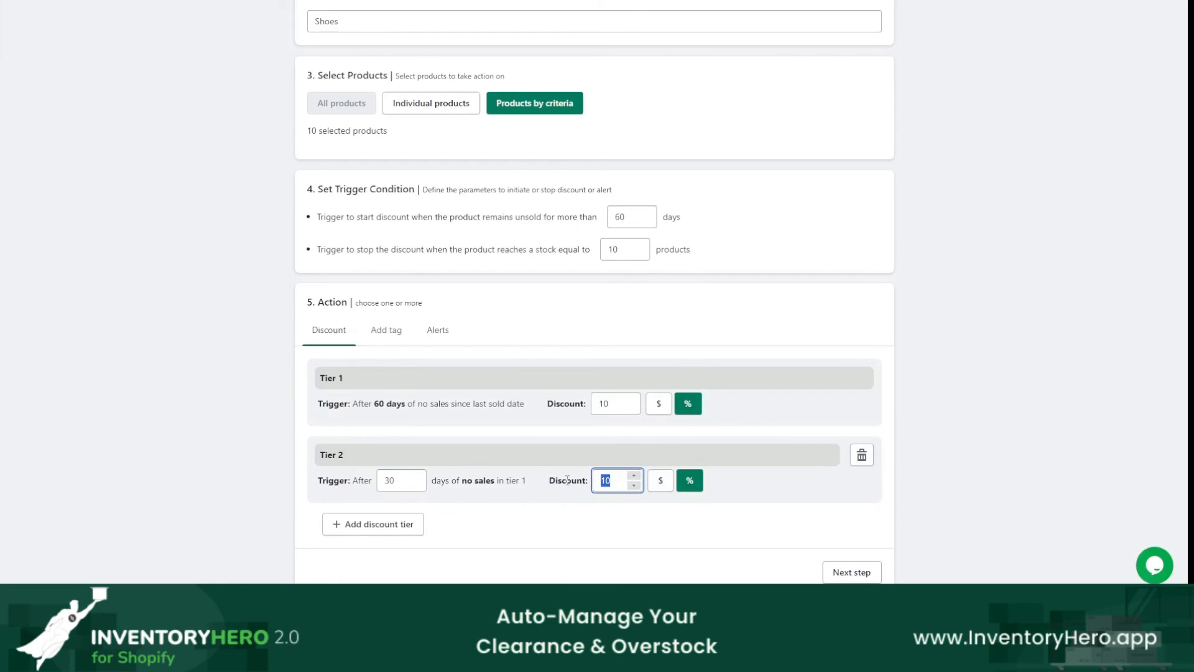
text(20)
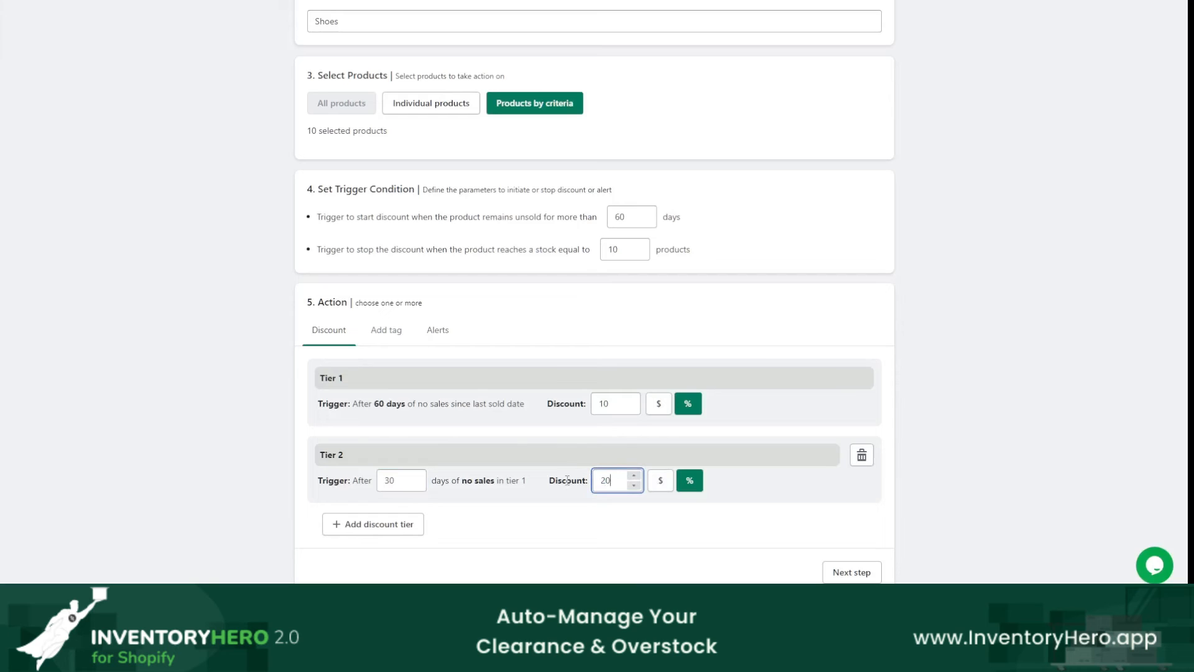
Step: Add a third discount tier of 30% after 30 days of no sales in tier 2, and continue to the campaign schedule
click(413, 530)
scroll(489, 538, down, 2)
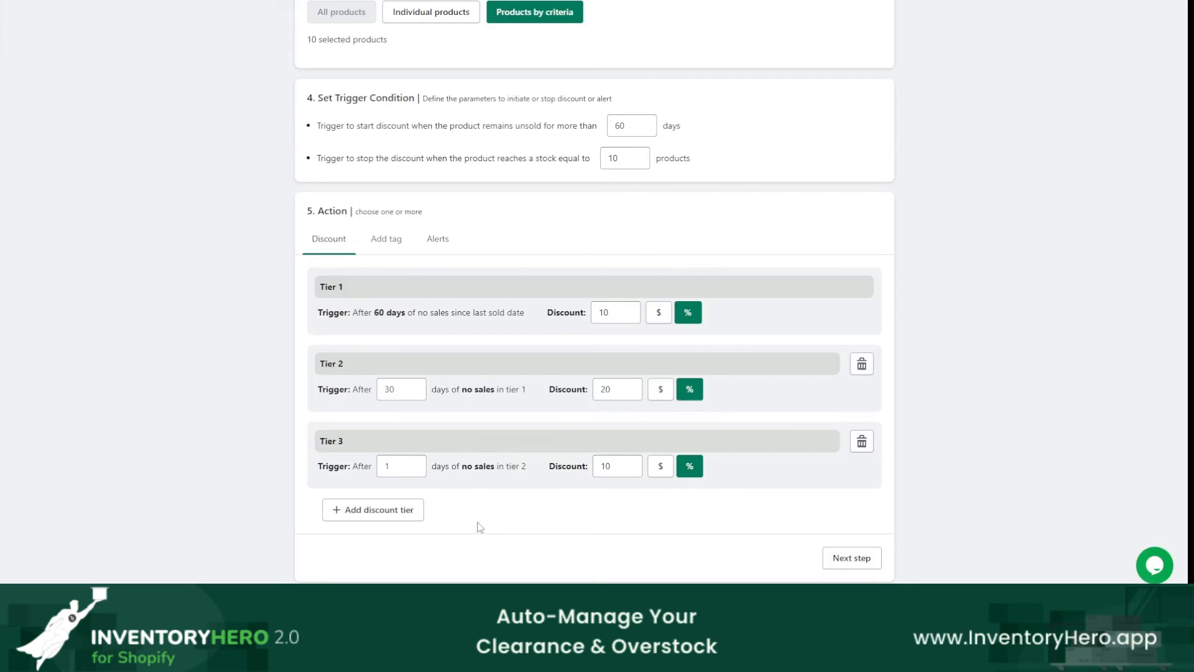
double_click(388, 466)
text(30)
drag(398, 466, 319, 467)
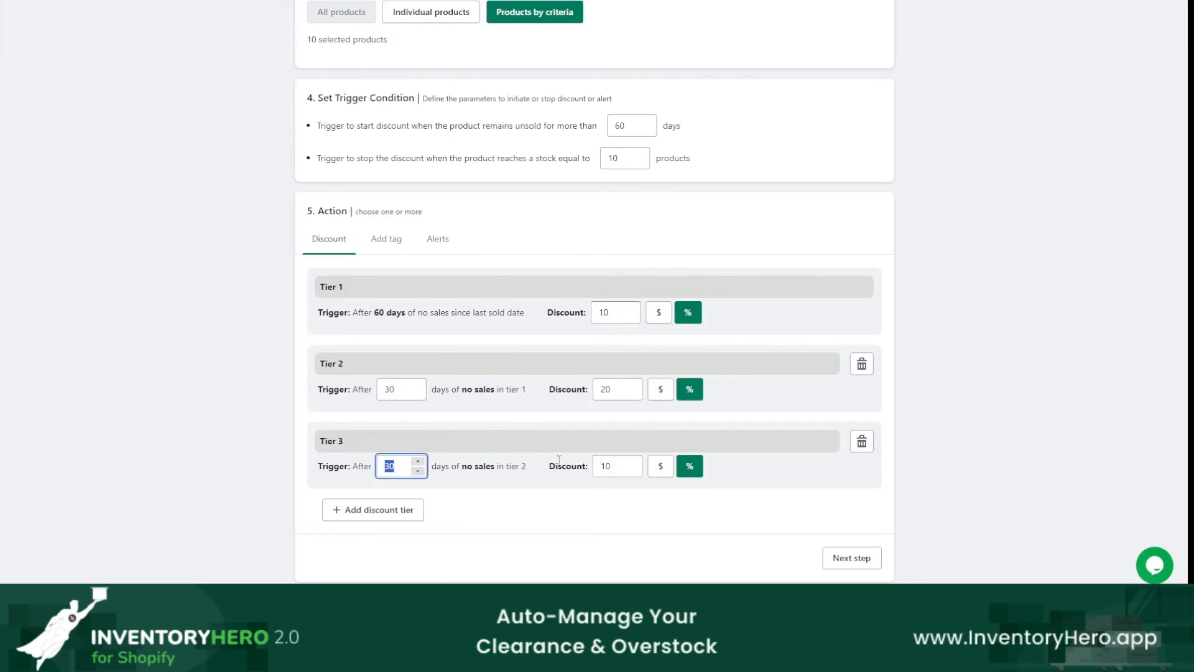
drag(341, 352, 363, 368)
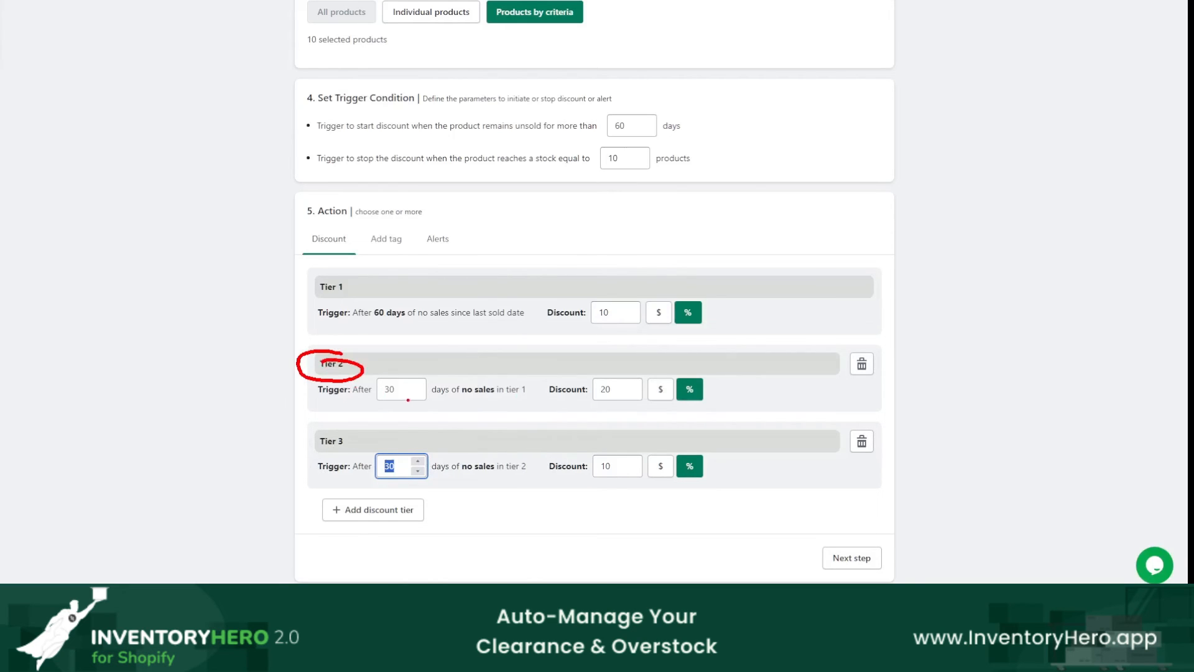
double_click(605, 466)
text(30)
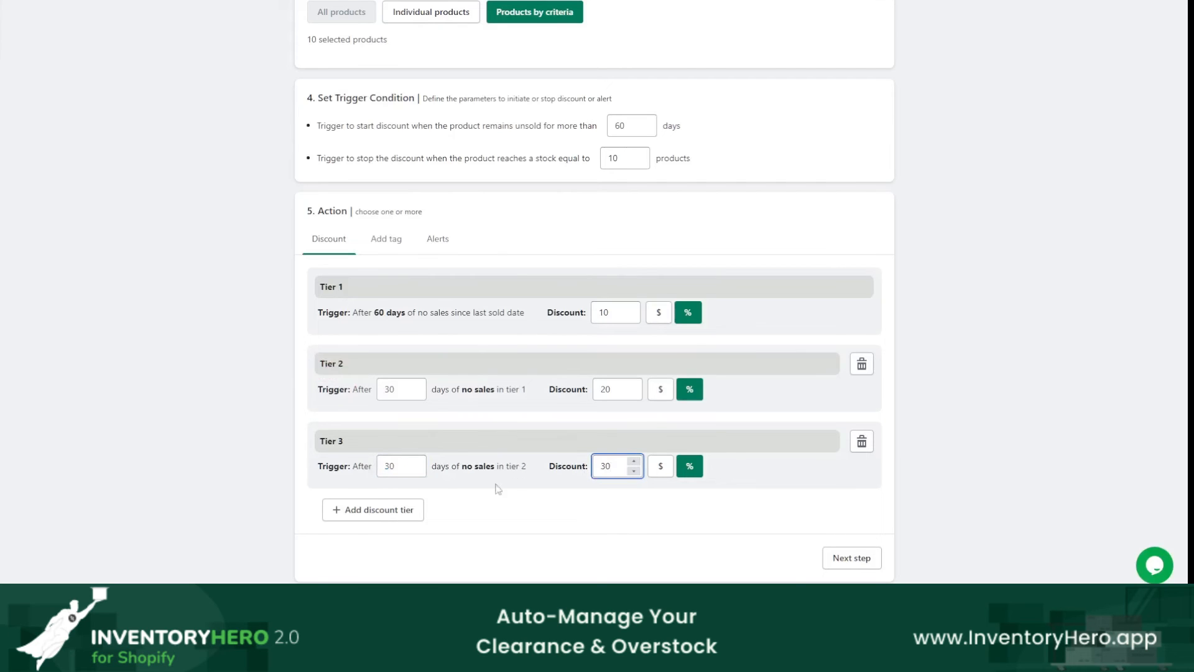
click(868, 558)
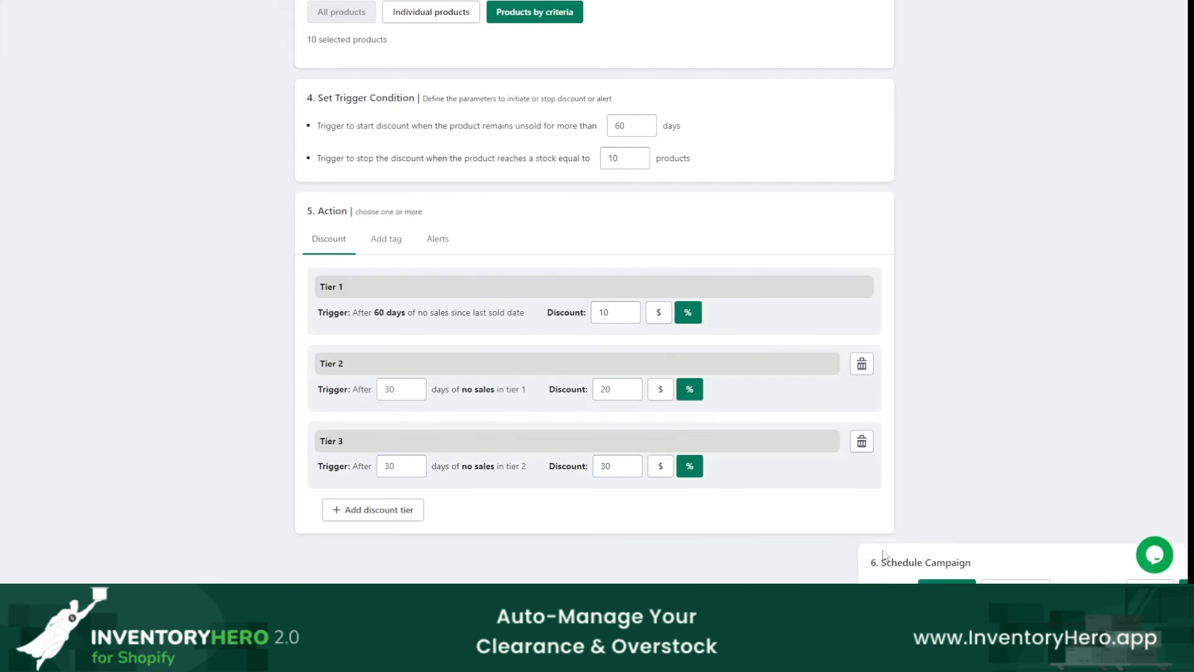
scroll(842, 469, down, 2)
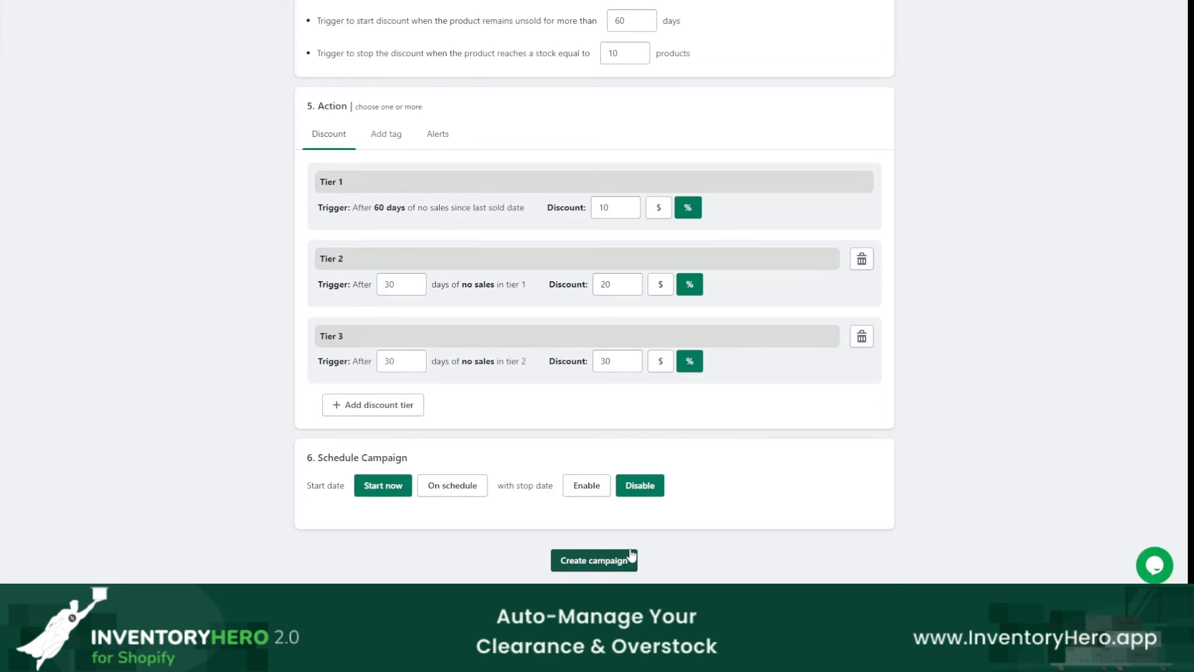
Step: Rename the campaign to Adidas
scroll(735, 486, up, 6)
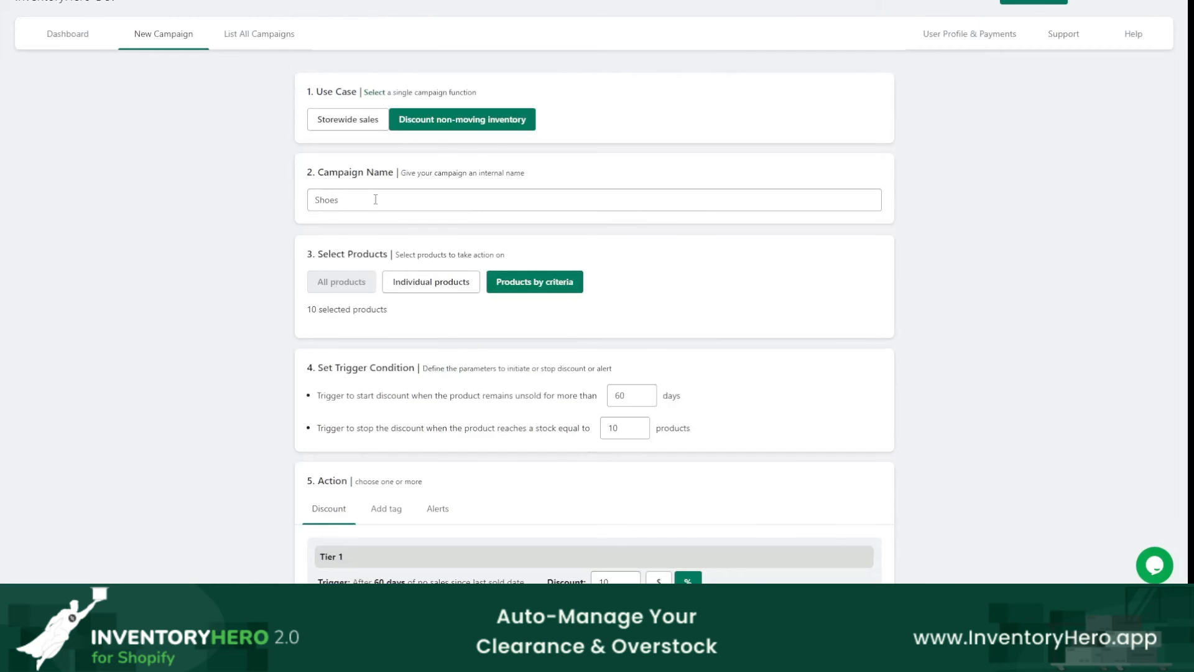
drag(376, 200, 243, 204)
key(Left)
text(AD)
key(BackSpace)
text(didas)
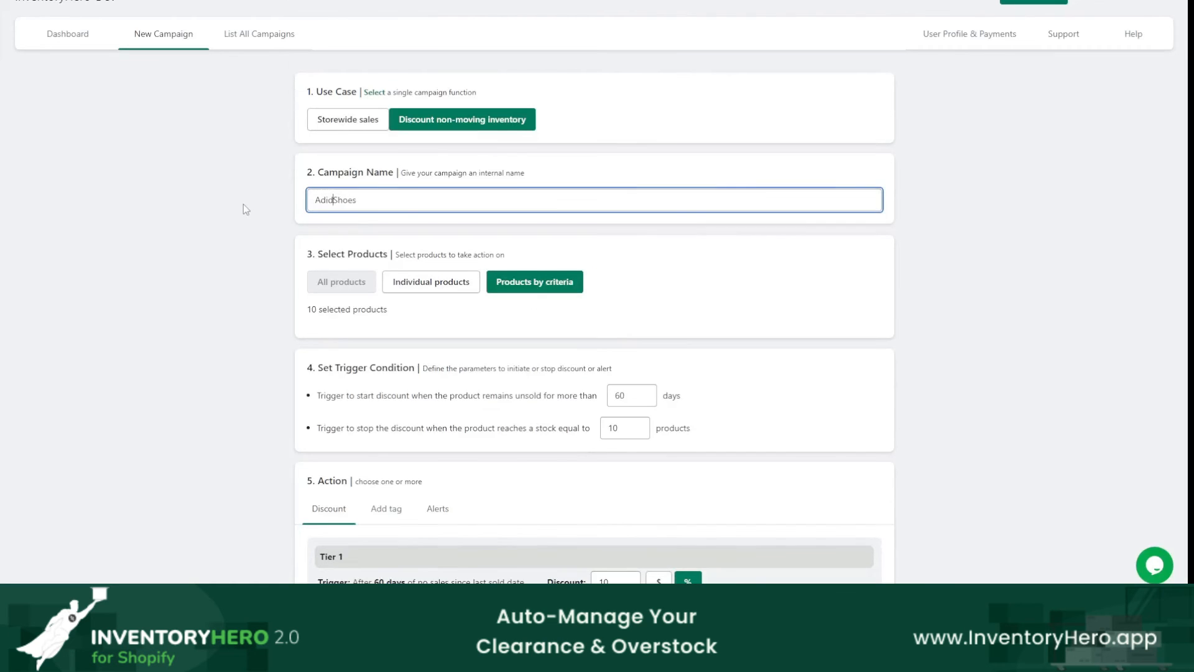
key(Delete)
key(Delete)
key(Delete)
key(Delete)
key(Delete)
Step: Create the campaign starting now with no stop date, checking the variants on the storefront's Clearance Page before confirming the campaign summary
scroll(243, 204, down, 6)
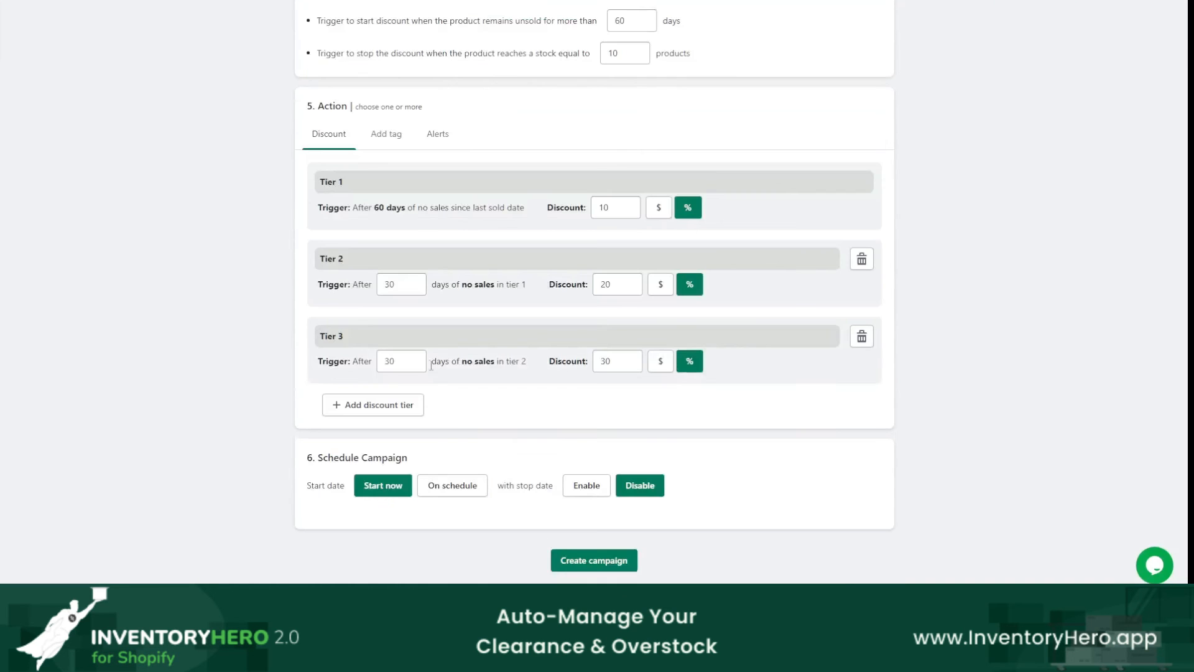
click(594, 560)
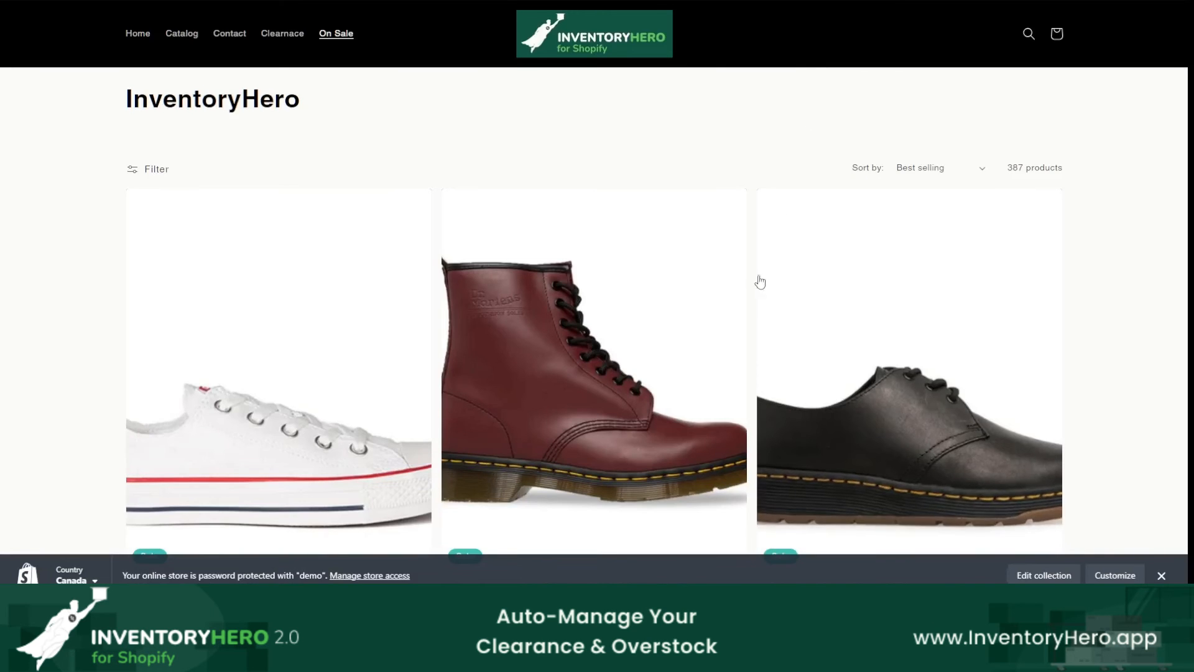
scroll(757, 293, down, 4)
scroll(755, 310, up, 5)
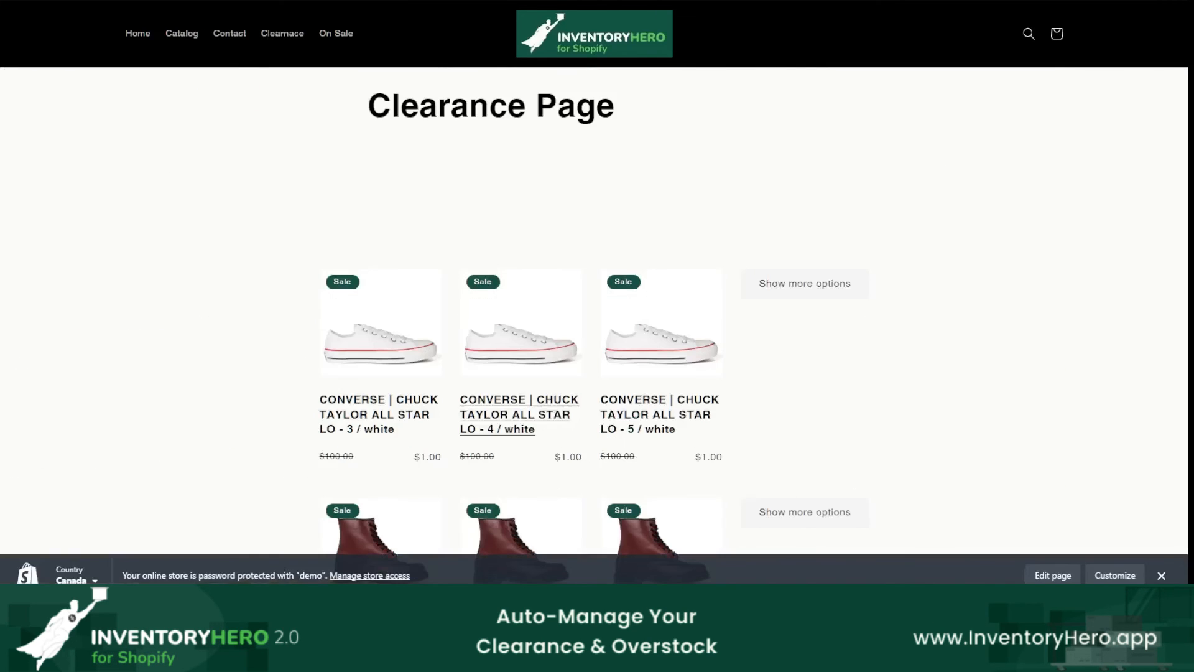
drag(343, 437, 361, 439)
drag(481, 440, 497, 439)
drag(632, 439, 683, 439)
key(Escape)
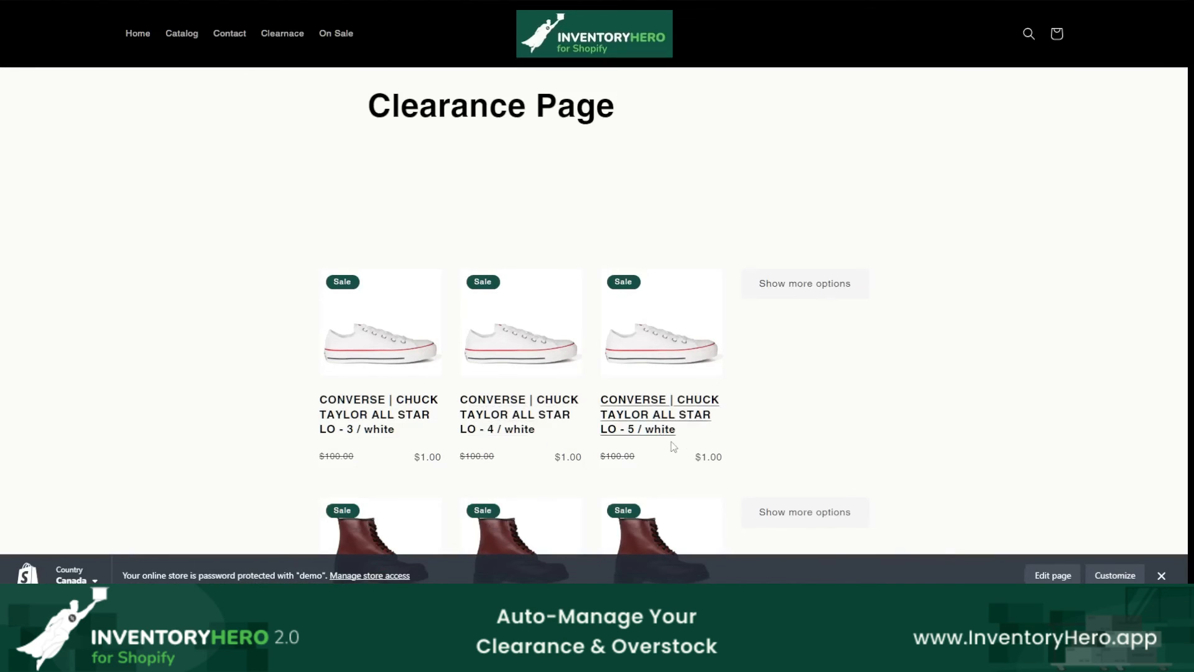
mouse_move(690, 214)
mouse_down()
mouse_move(720, 413)
mouse_move(571, 226)
mouse_up()
click(865, 466)
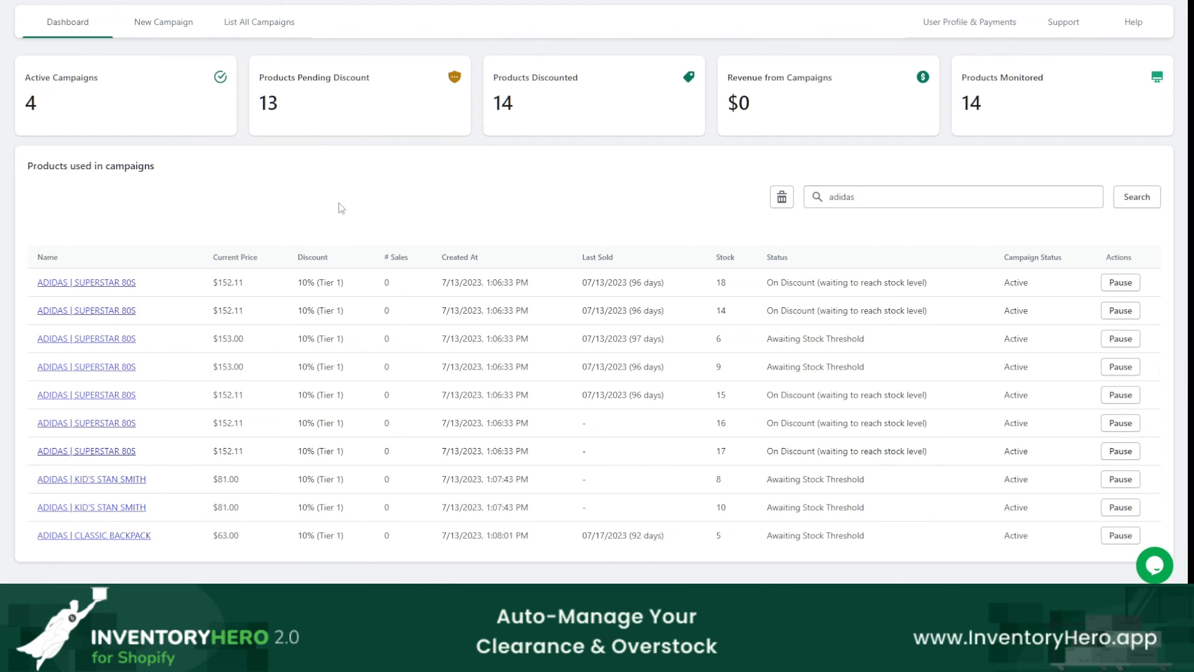
Step: Clear the dashboard's adidas product search and show the Variant column in the table of products used in campaigns
drag(856, 197, 828, 197)
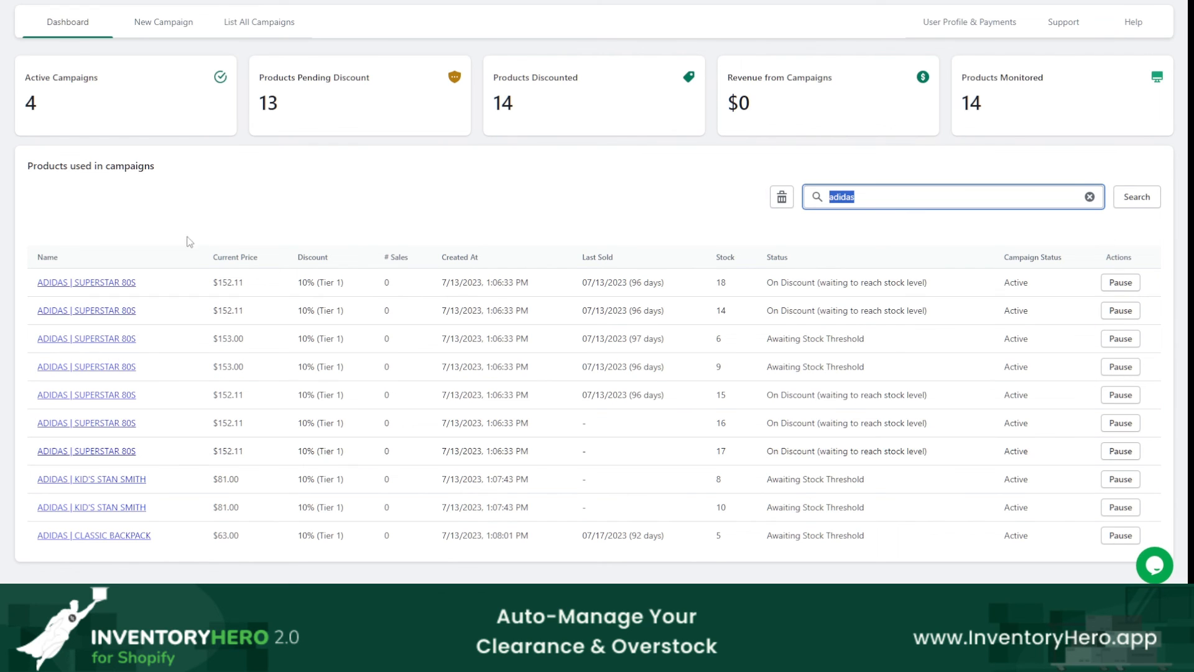
click(782, 197)
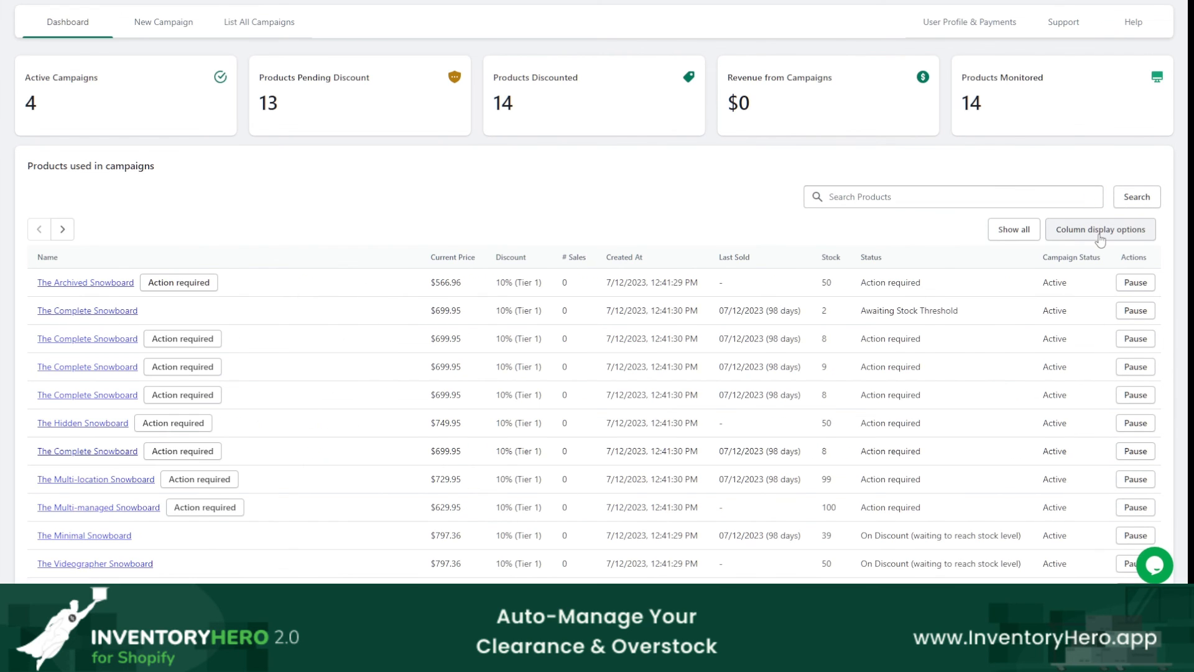
click(1100, 237)
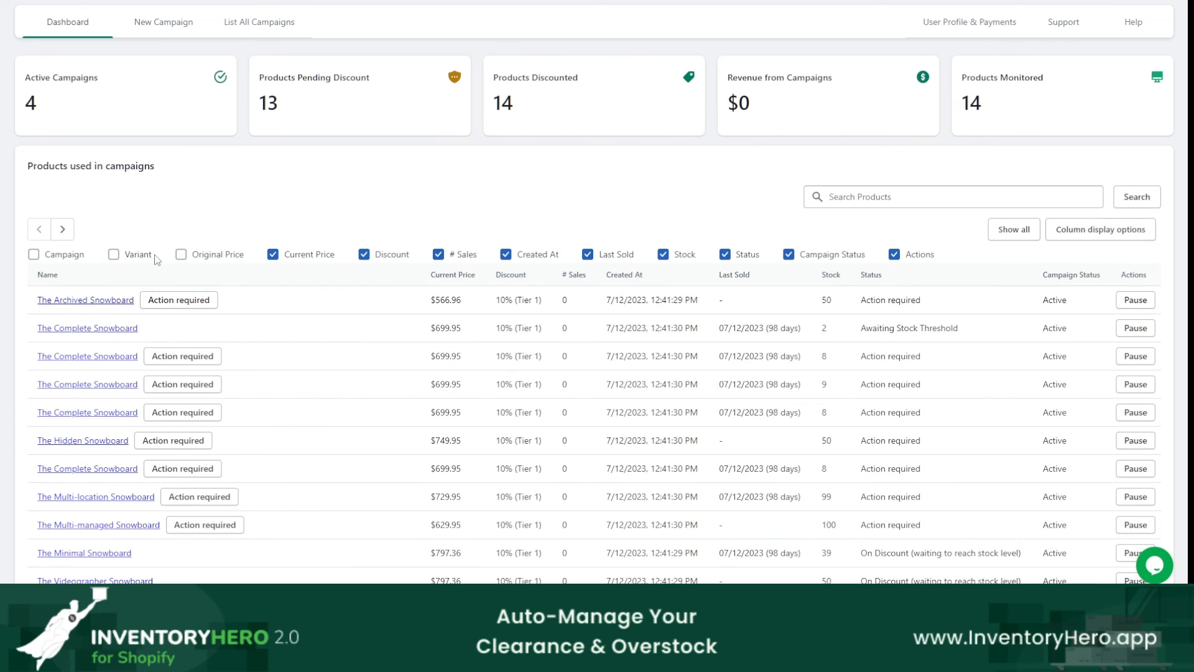
click(114, 254)
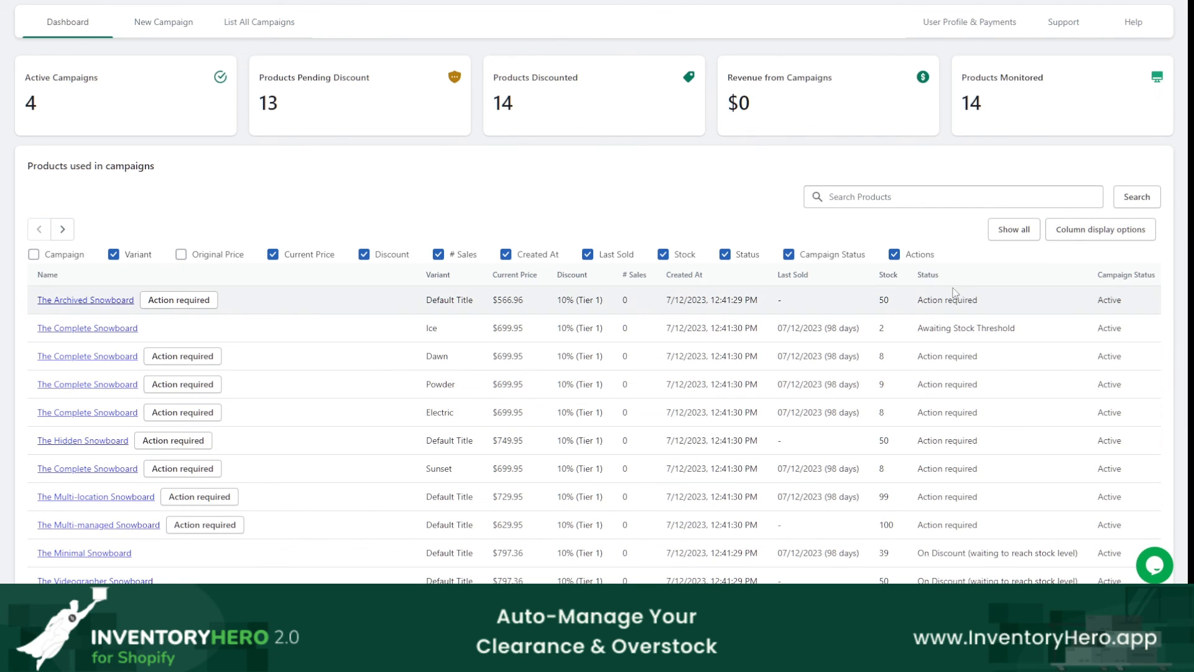
Step: Search the products used in campaigns for adidas
click(1012, 201)
text(adid)
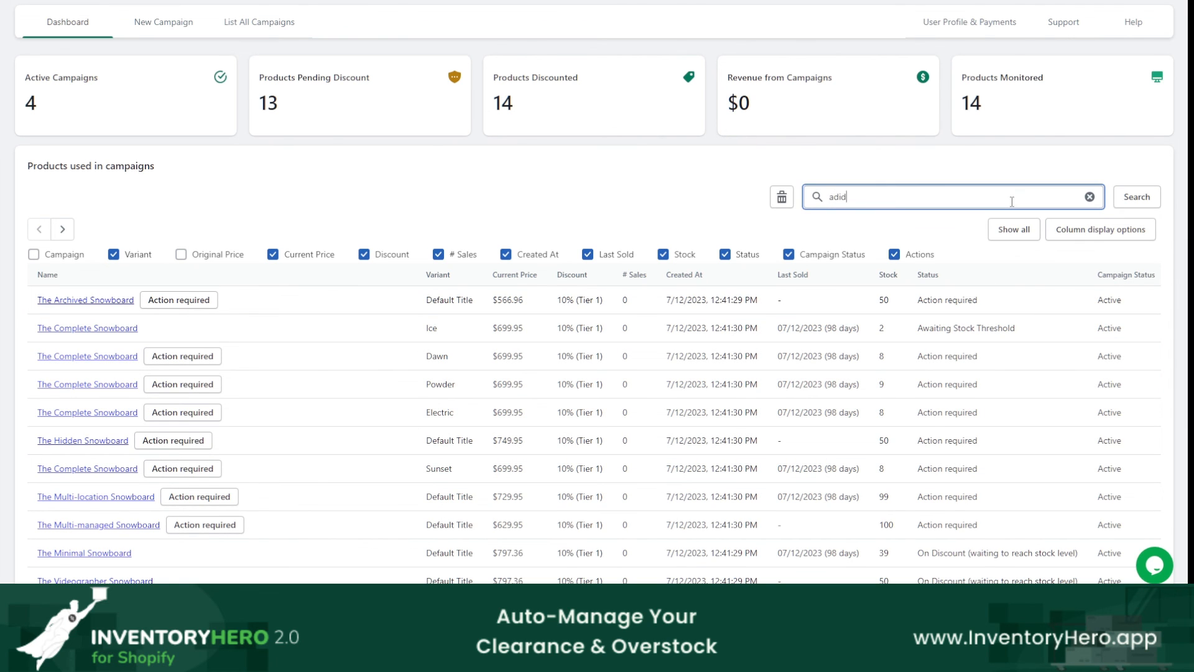
text(as)
click(1132, 197)
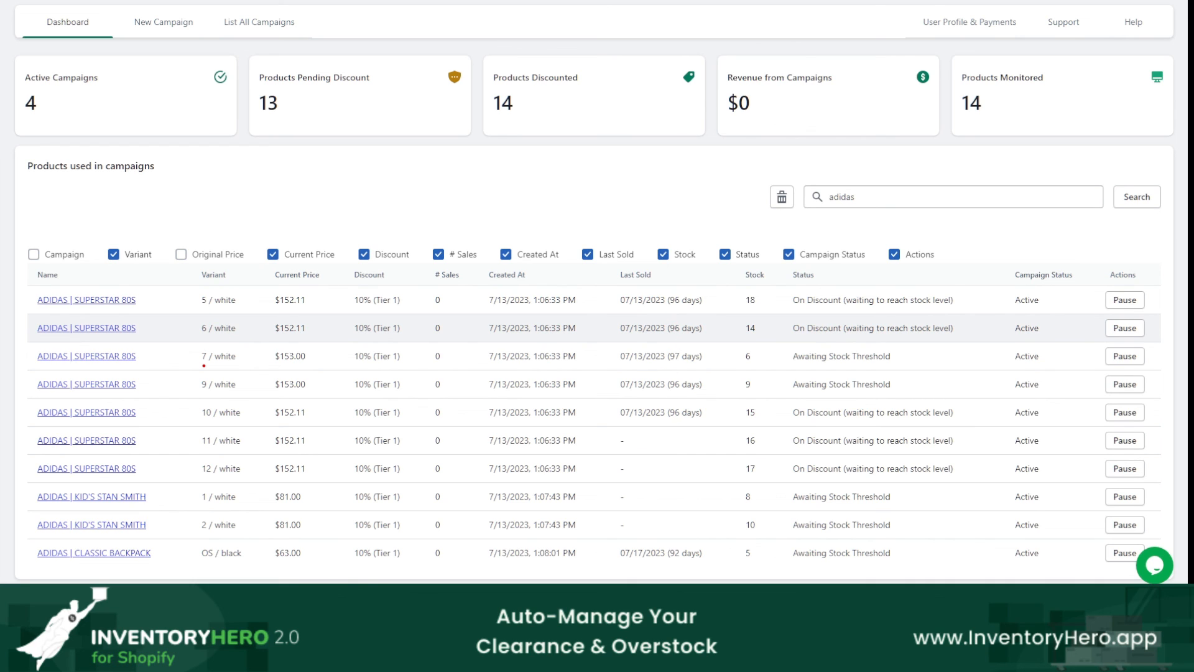
Step: Examine the last sold date, discount tier, stock and status of the individual adidas variants
mouse_move(658, 426)
mouse_down()
mouse_move(715, 436)
mouse_move(622, 429)
mouse_up()
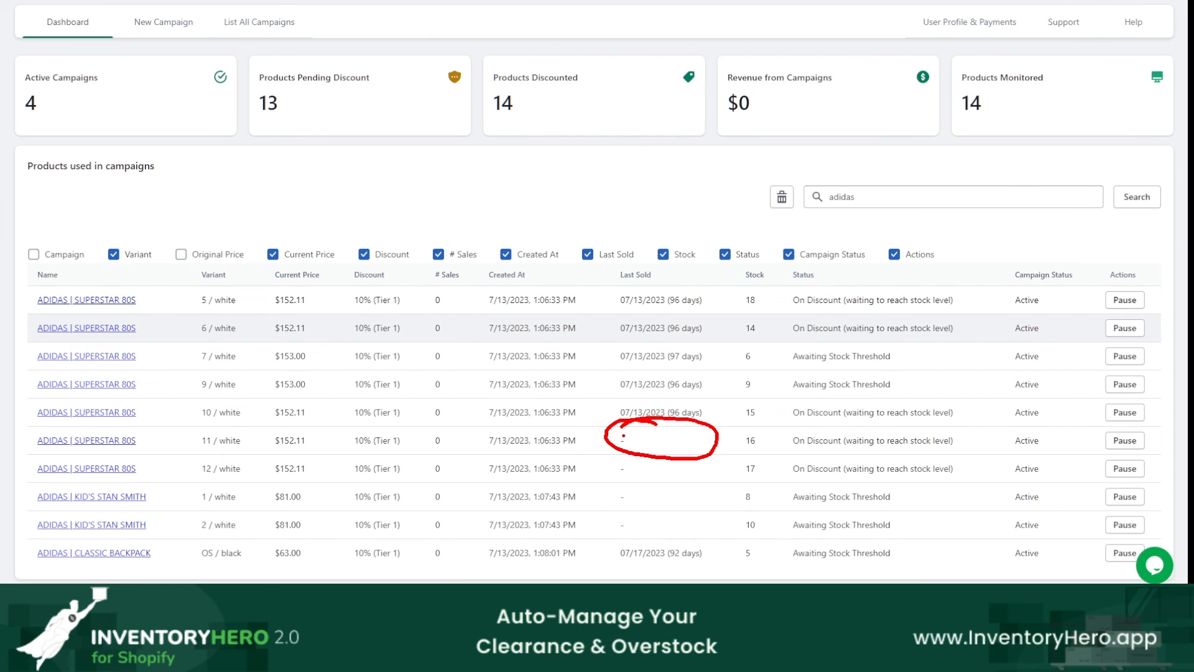
key(Escape)
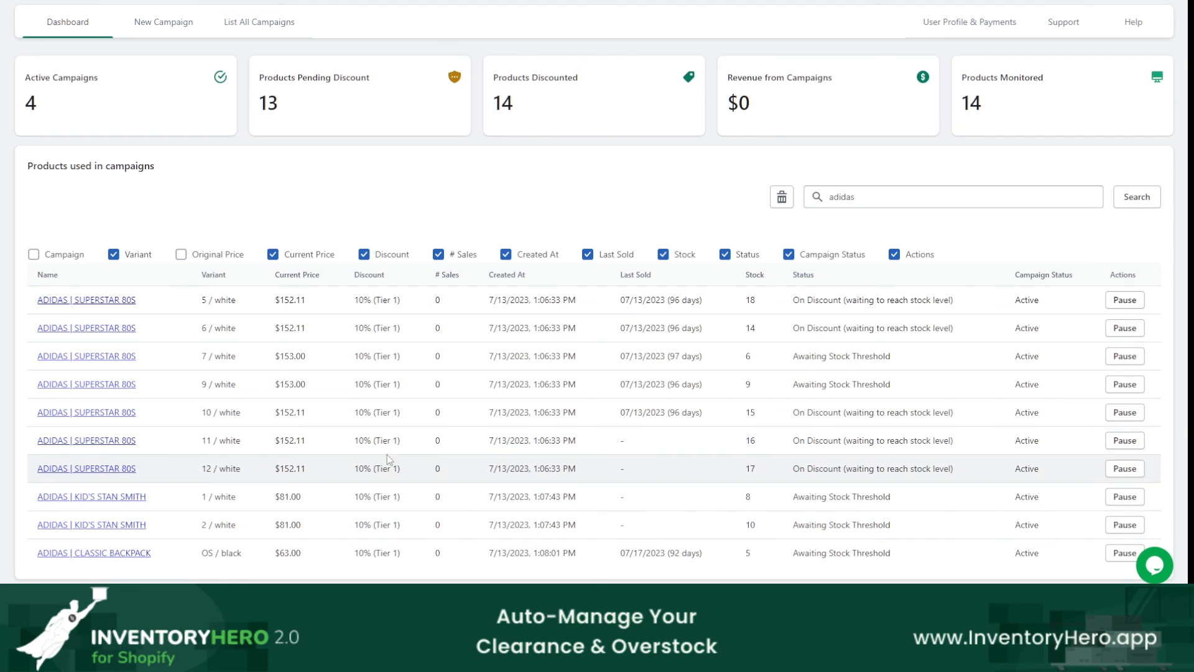
drag(356, 308, 377, 305)
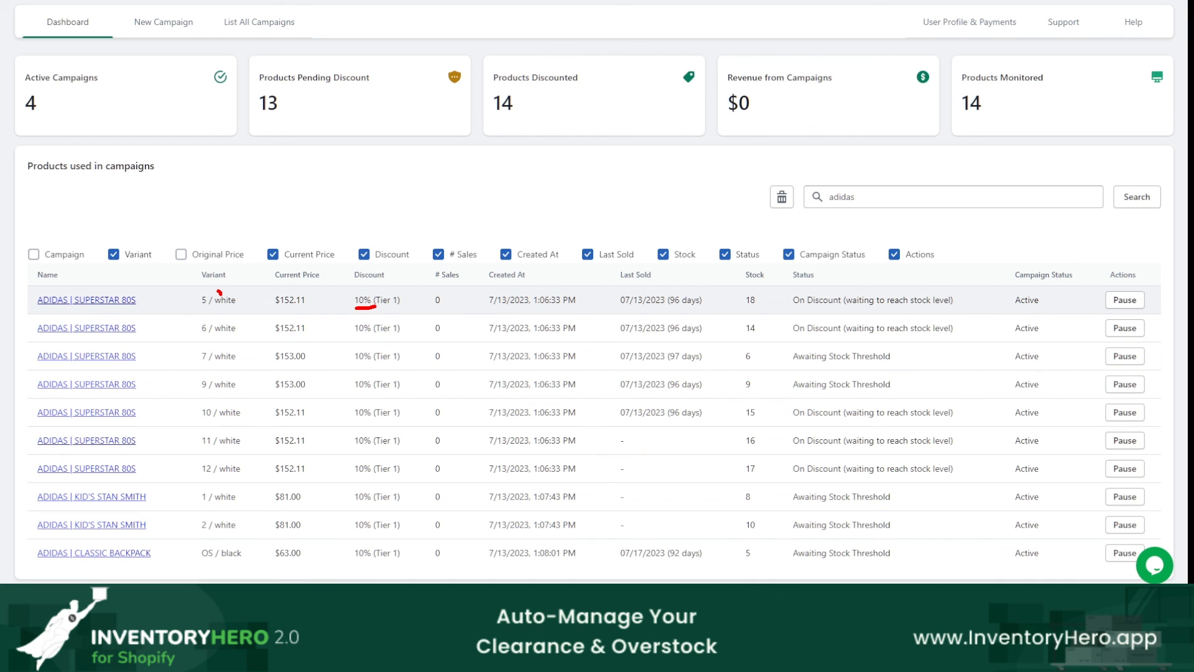
mouse_move(219, 292)
mouse_down()
mouse_move(250, 336)
mouse_move(206, 287)
mouse_up()
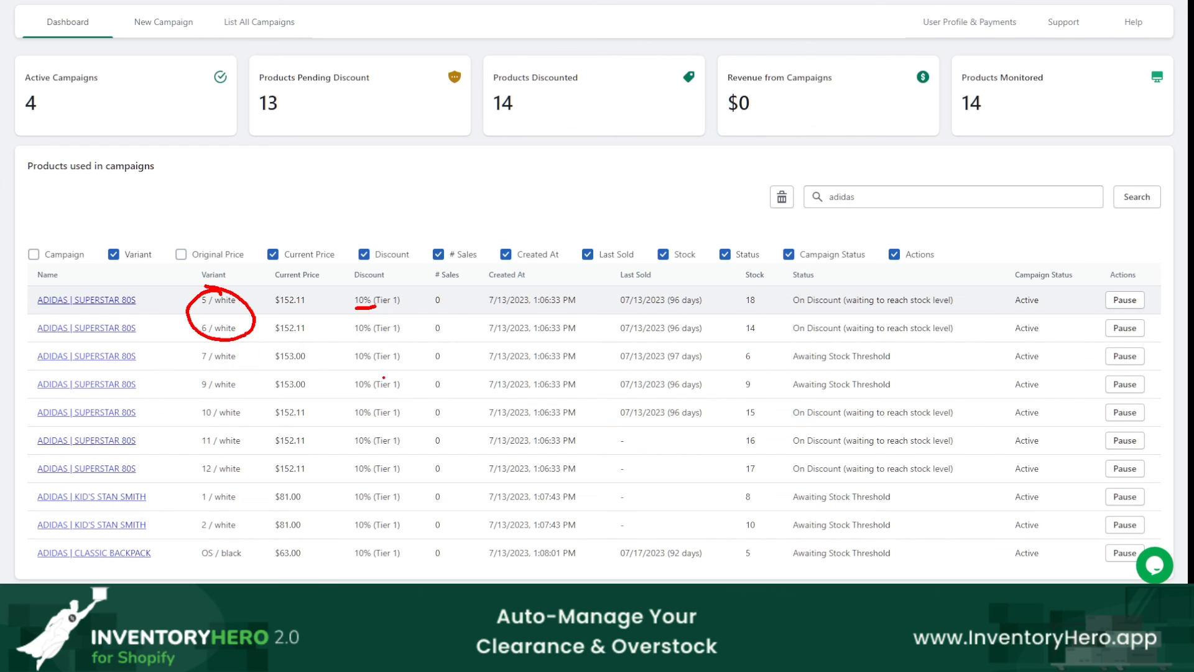
key(Escape)
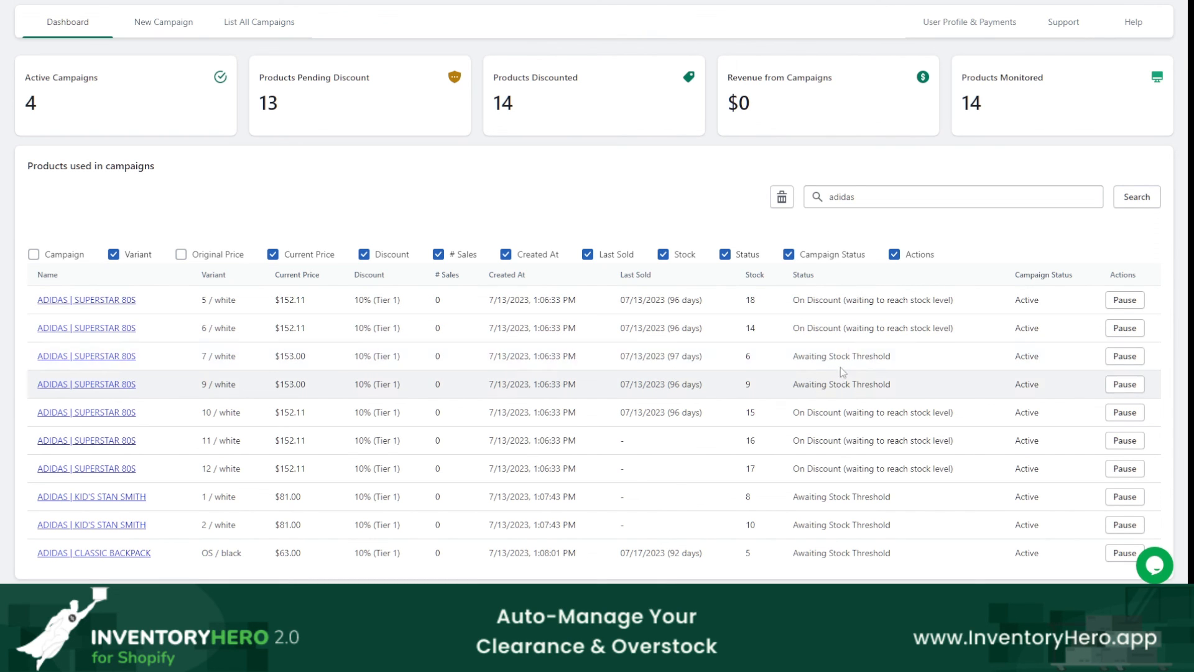
double_click(809, 356)
drag(853, 360, 898, 366)
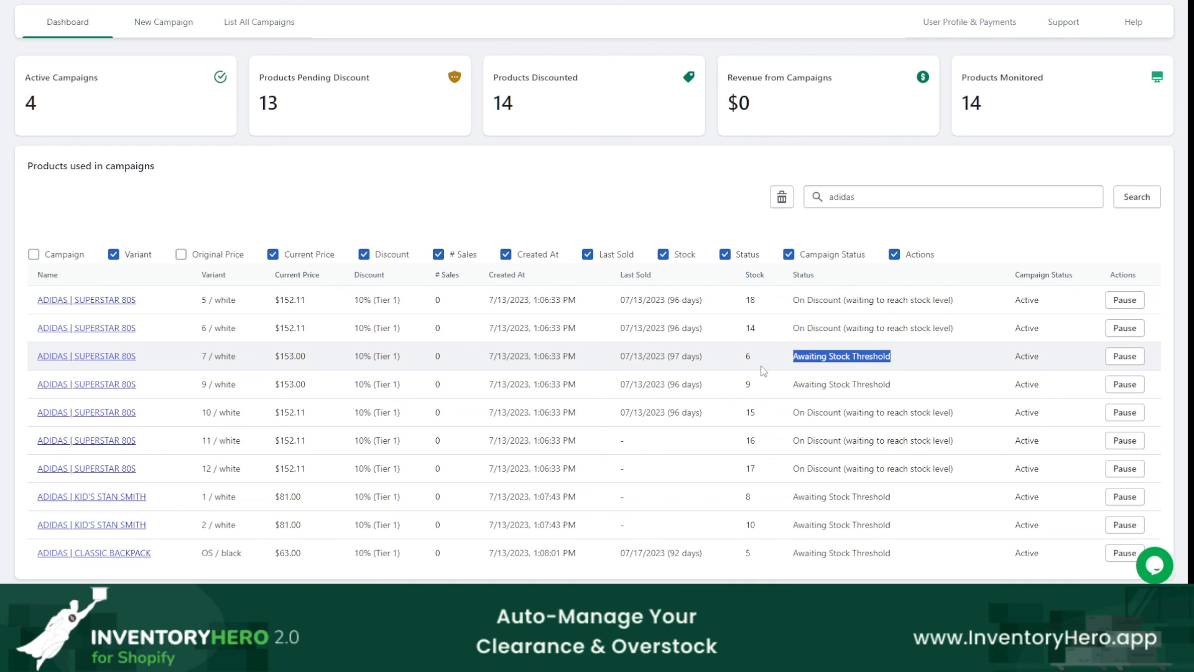
mouse_move(760, 349)
mouse_down()
mouse_move(726, 373)
mouse_move(765, 347)
mouse_move(748, 345)
mouse_up()
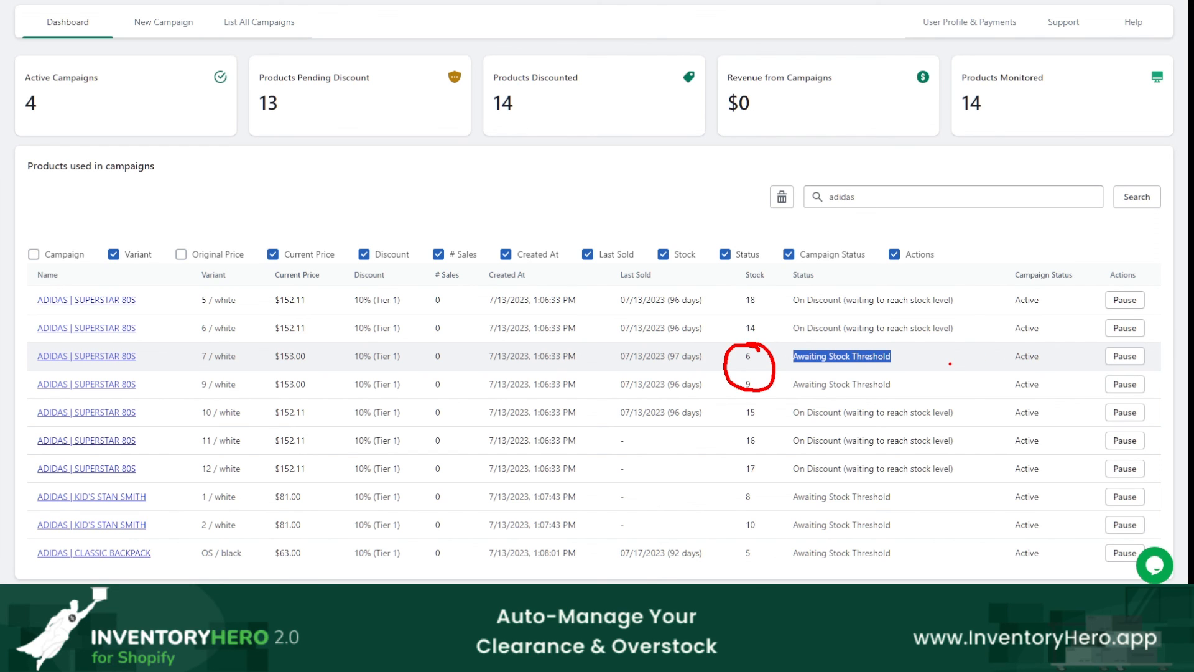
key(Escape)
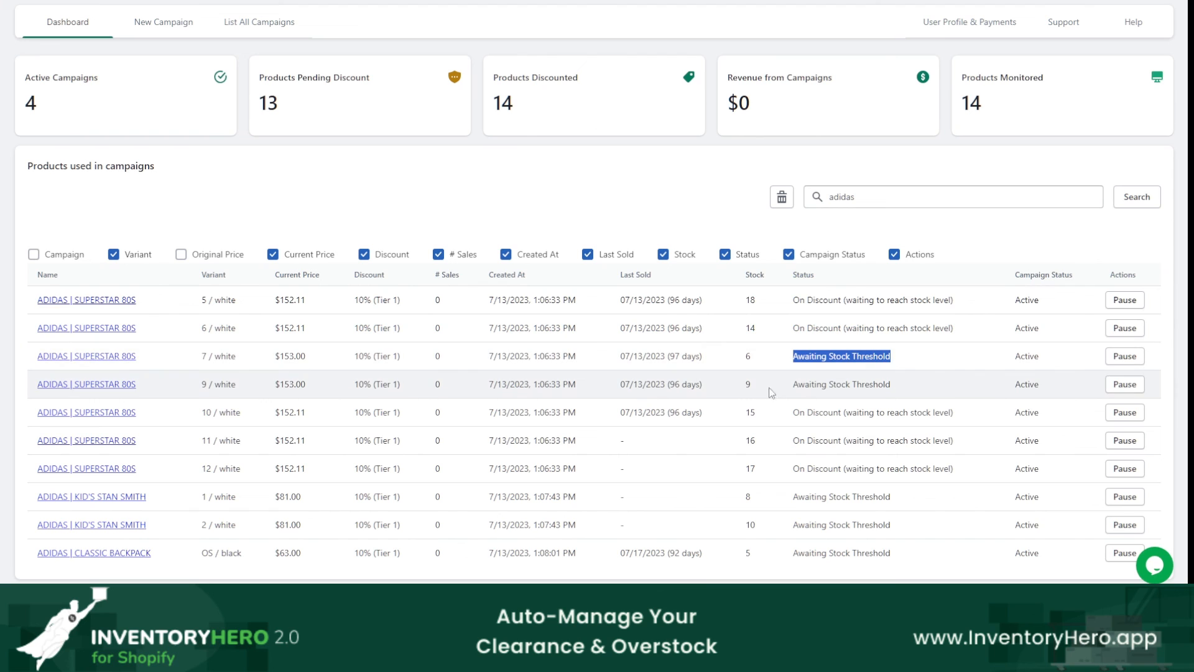
click(842, 391)
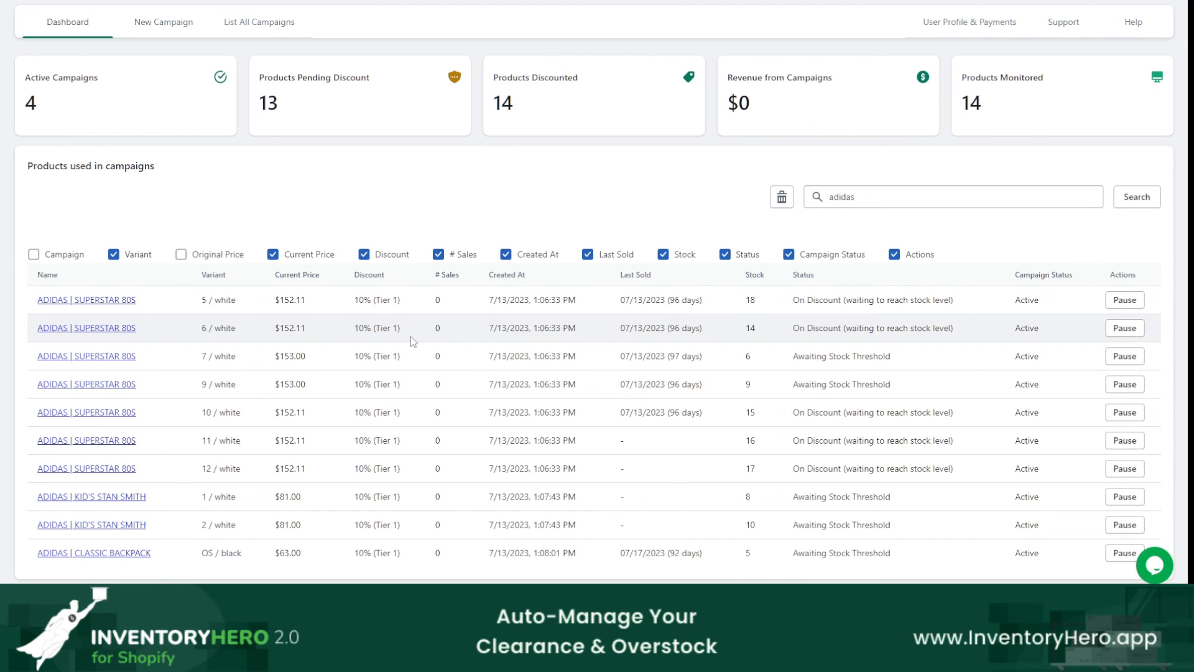
Step: Show the Original Price column and compare it with the current price of the adidas variants
click(181, 254)
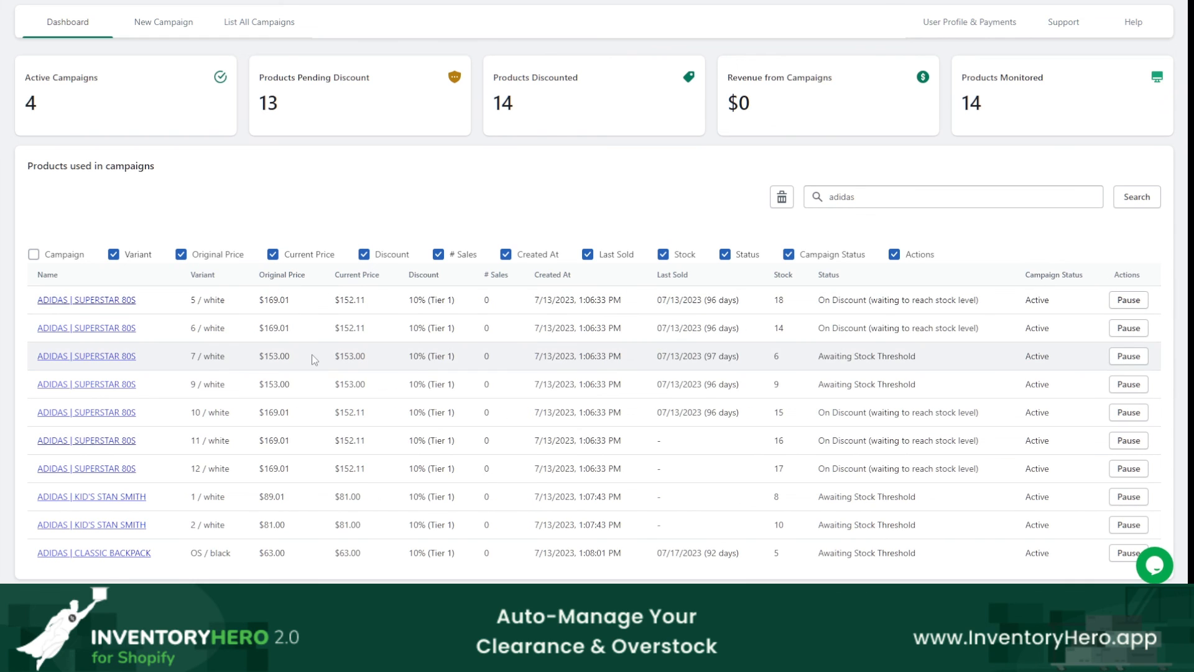
drag(259, 366, 298, 366)
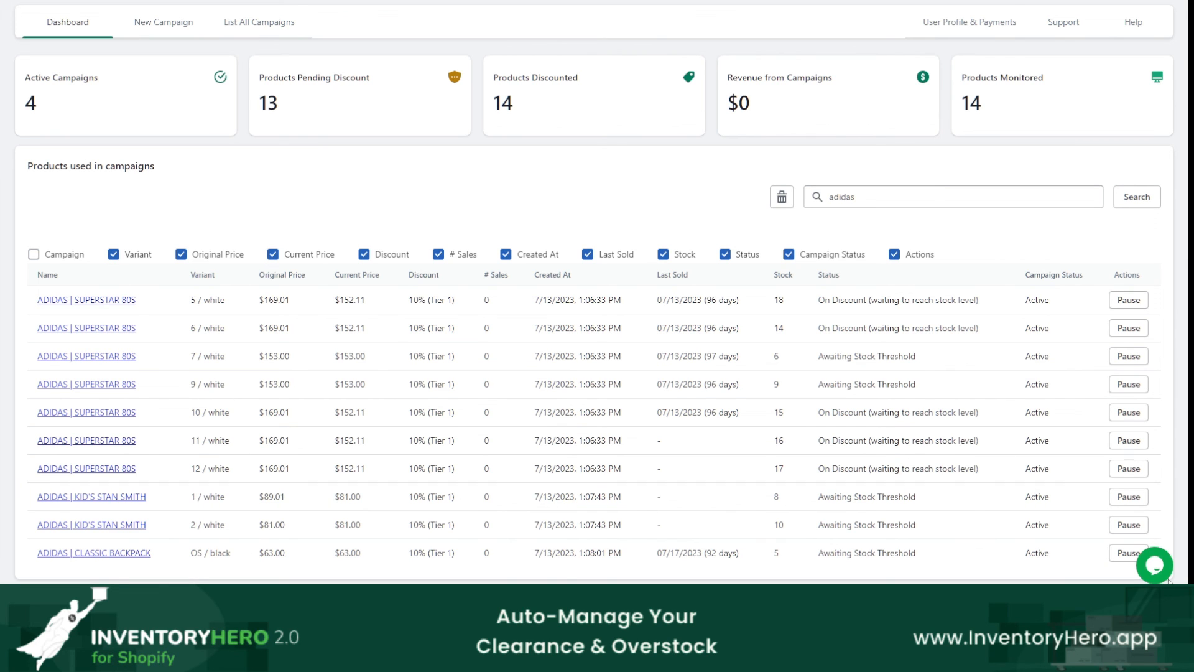
click(1154, 565)
click(1154, 564)
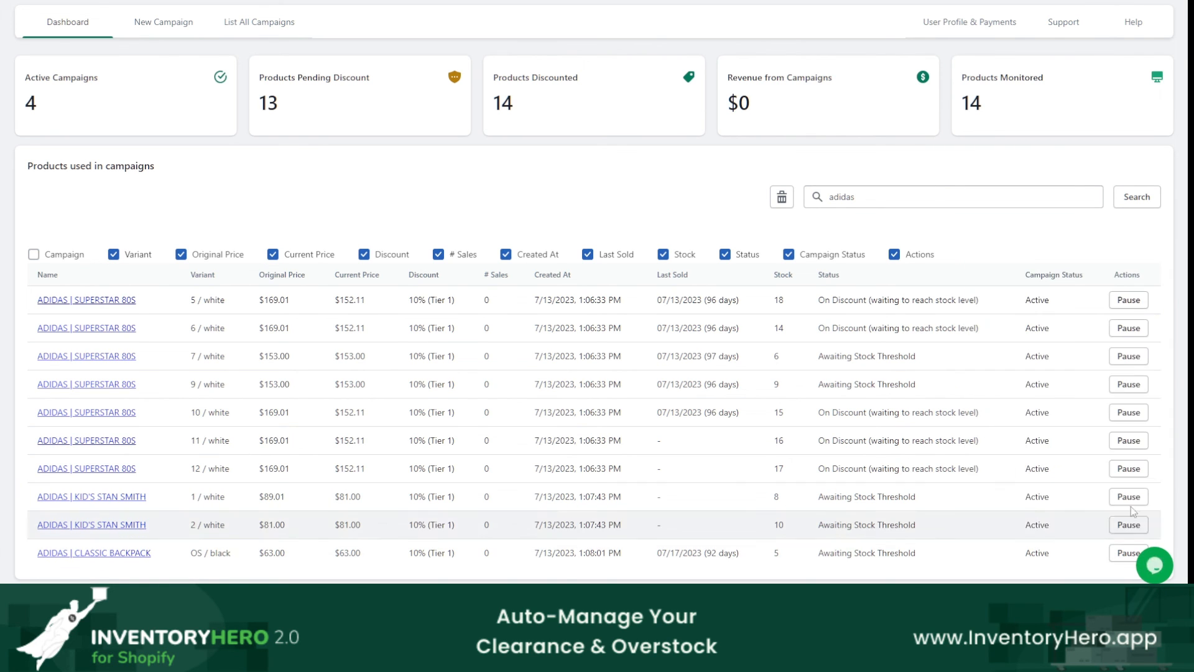